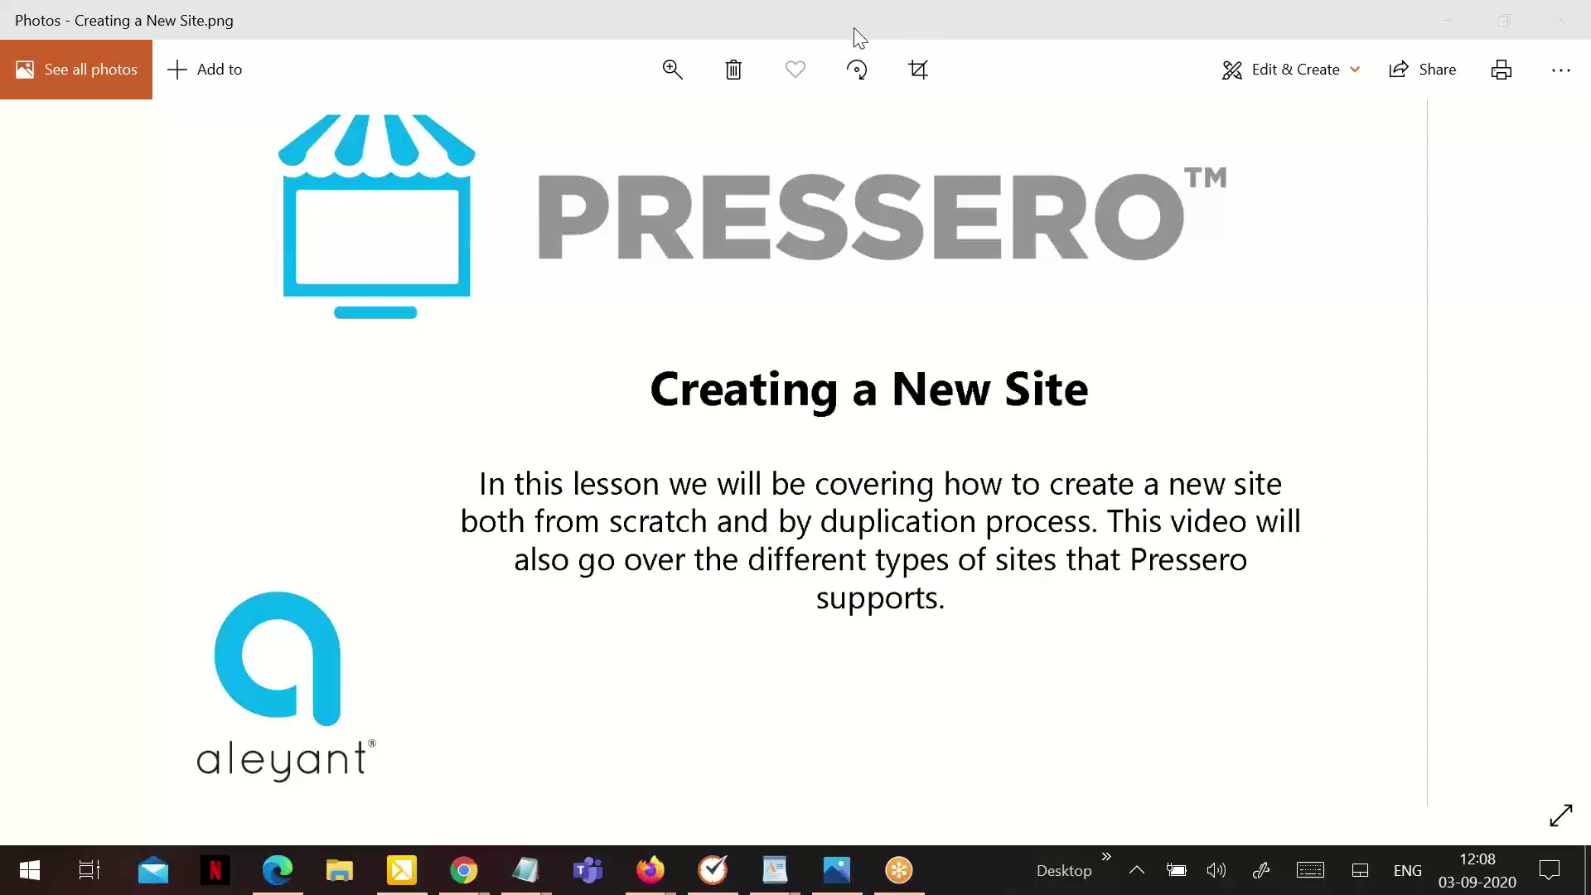
Sign in to Pressero Admin with the saved account's username and its autofilled password
click(820, 862)
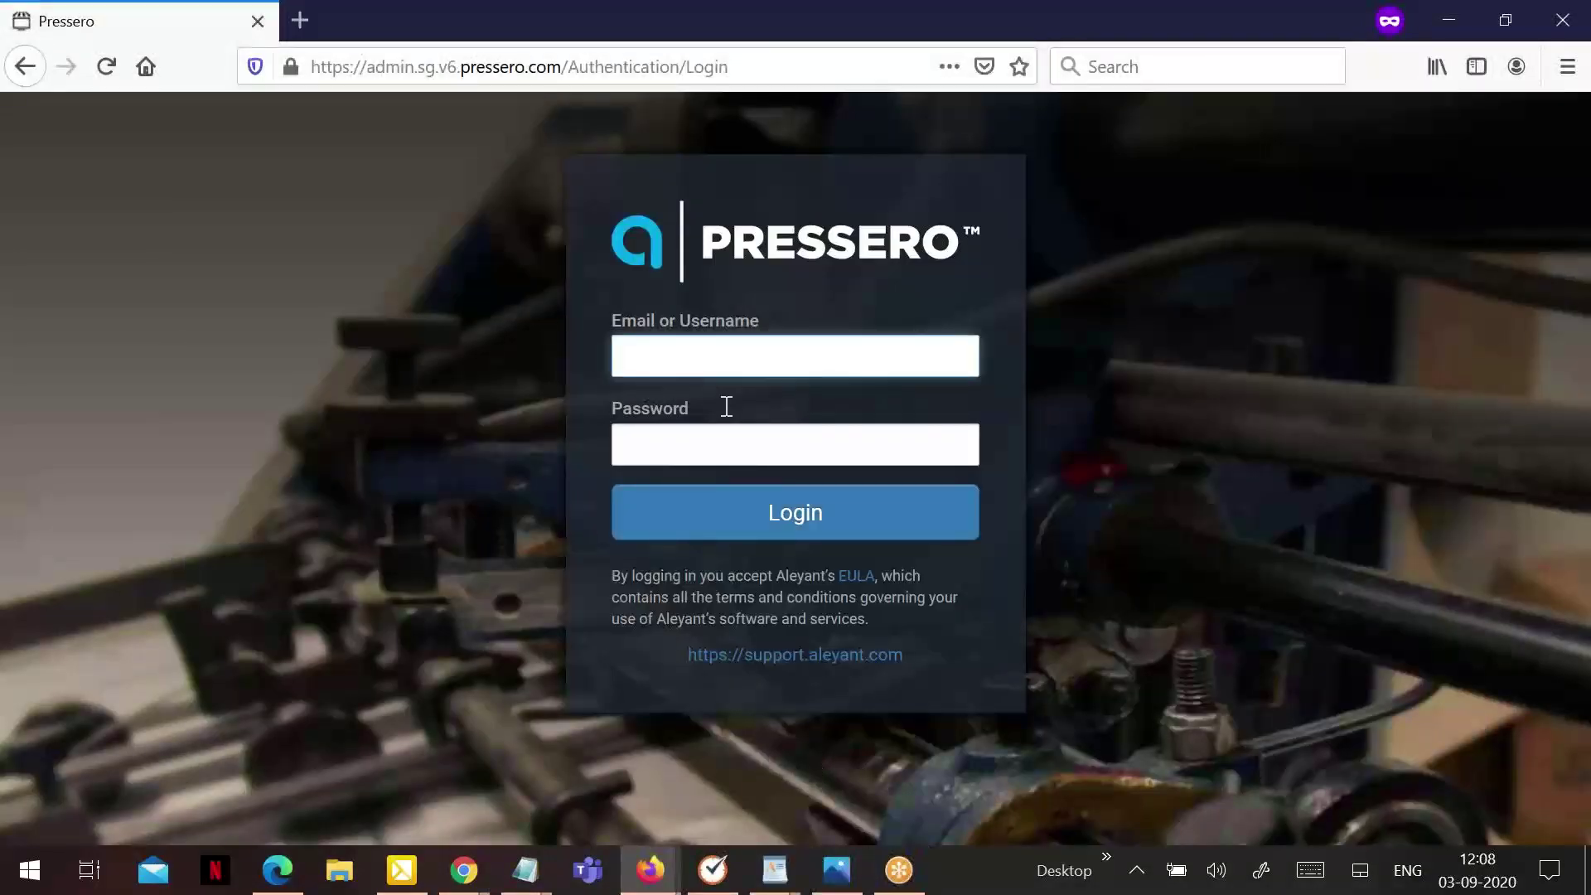
key(Down)
key(Return)
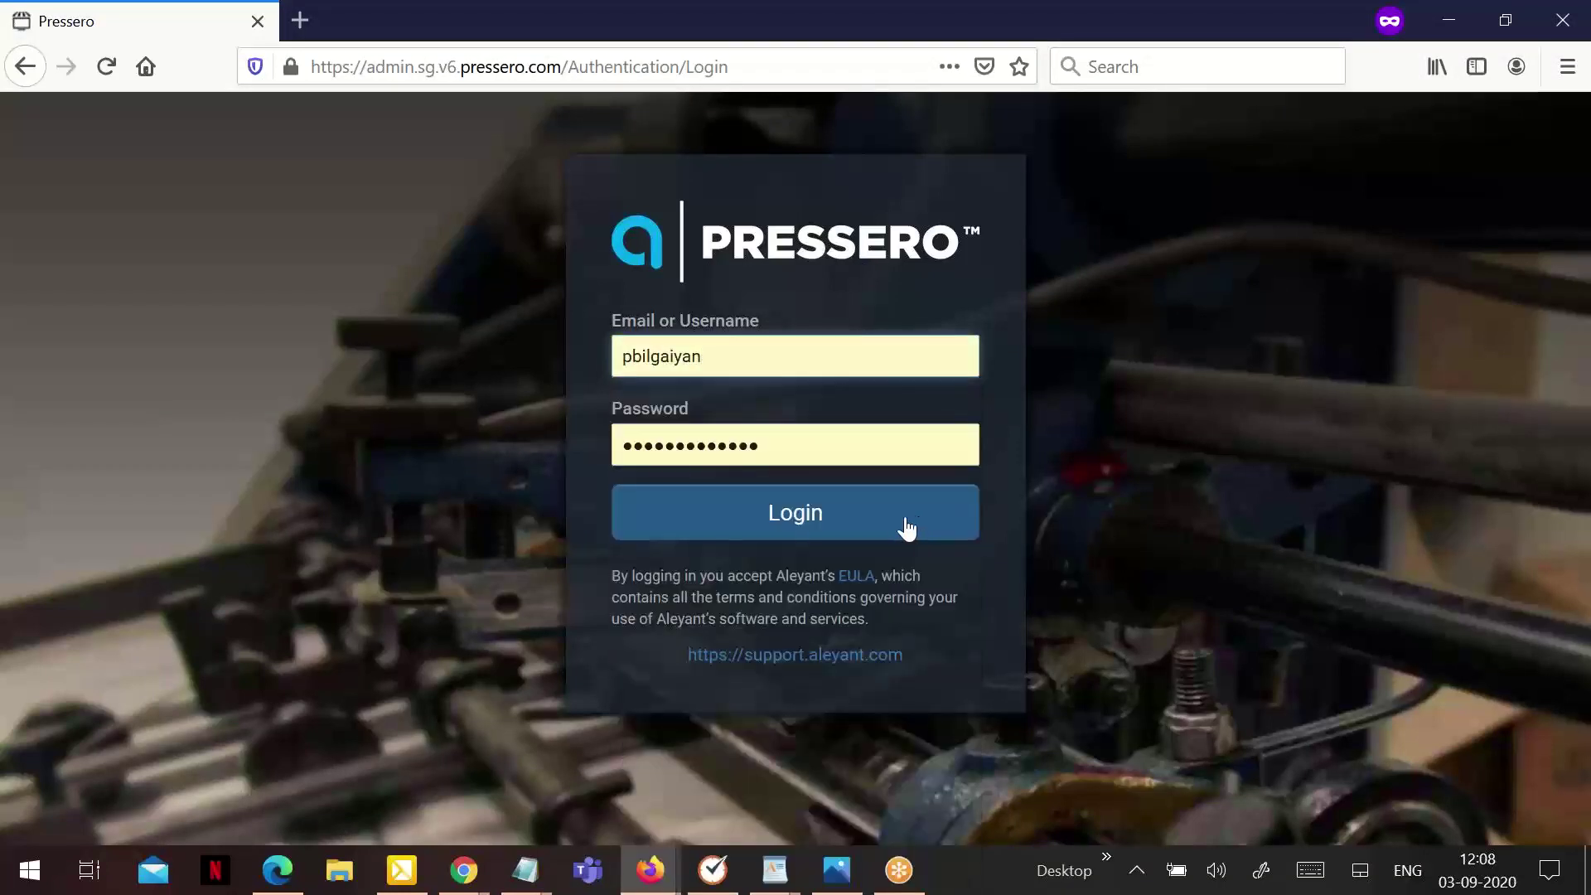
click(907, 528)
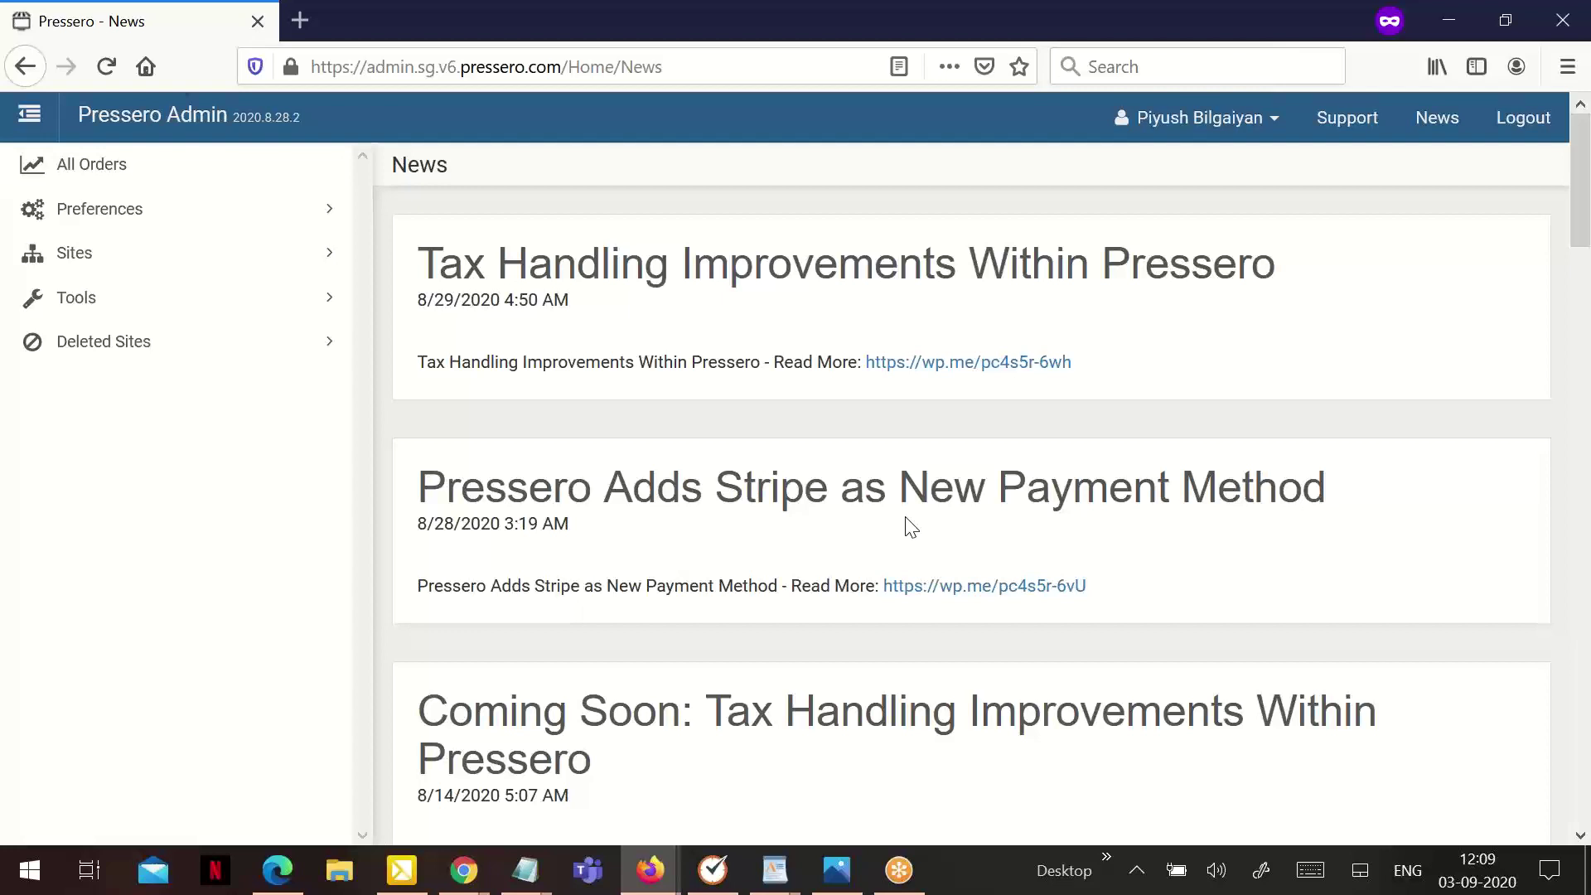
Expand the Sites section in the sidebar to show the site list and the Create Site and Duplicate Site options
click(148, 265)
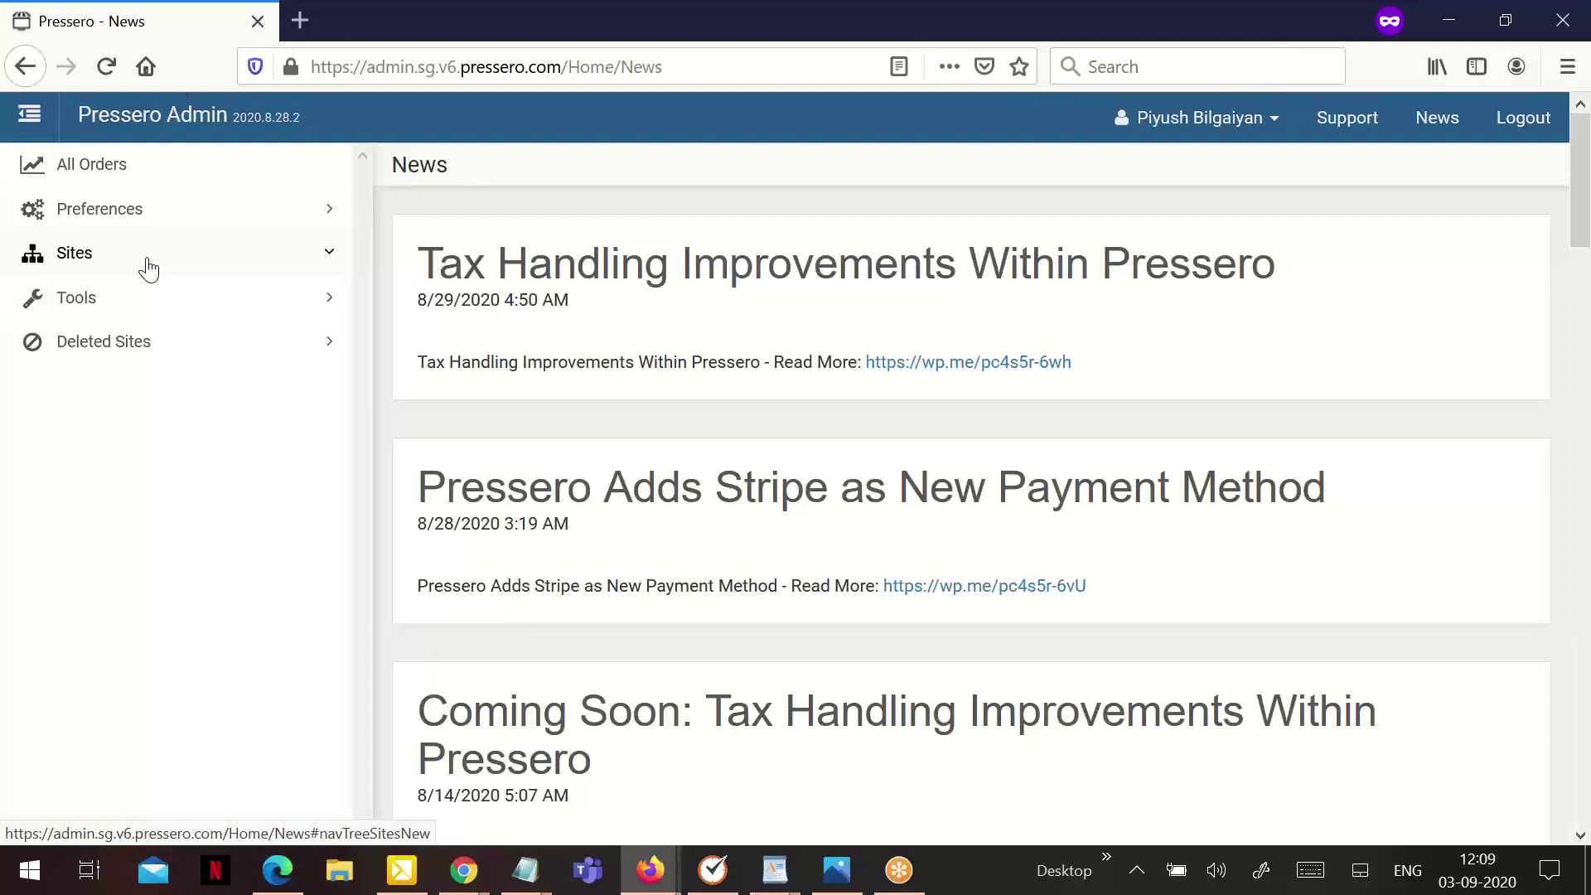
click(148, 267)
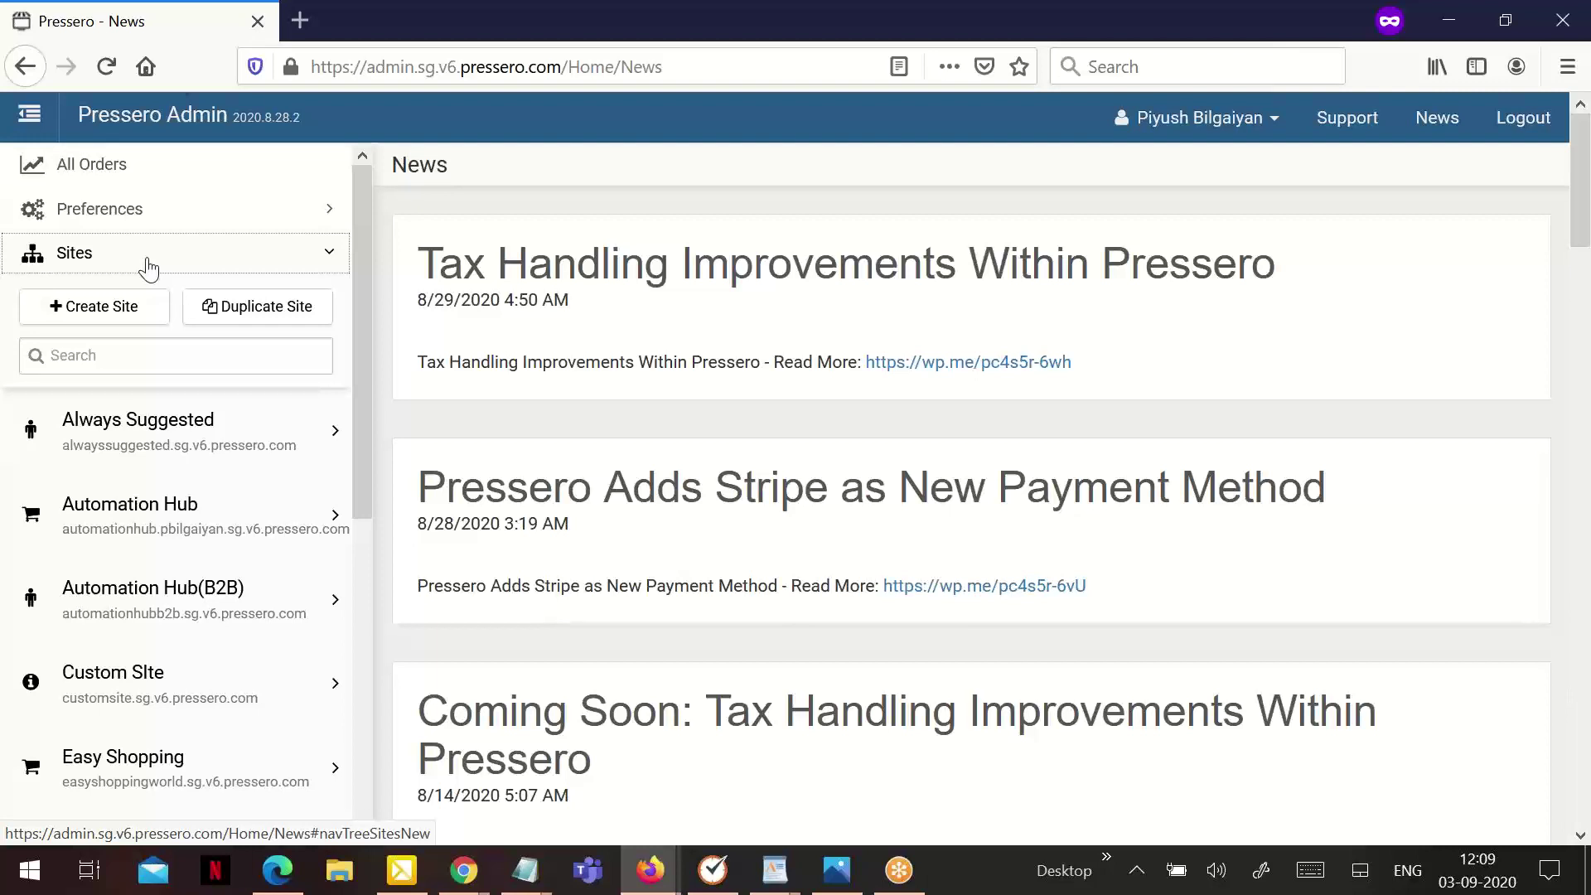
Review the WordPad notes on B2B Storefront and Informational Website site types, then return to Pressero Admin
key(alt+Tab)
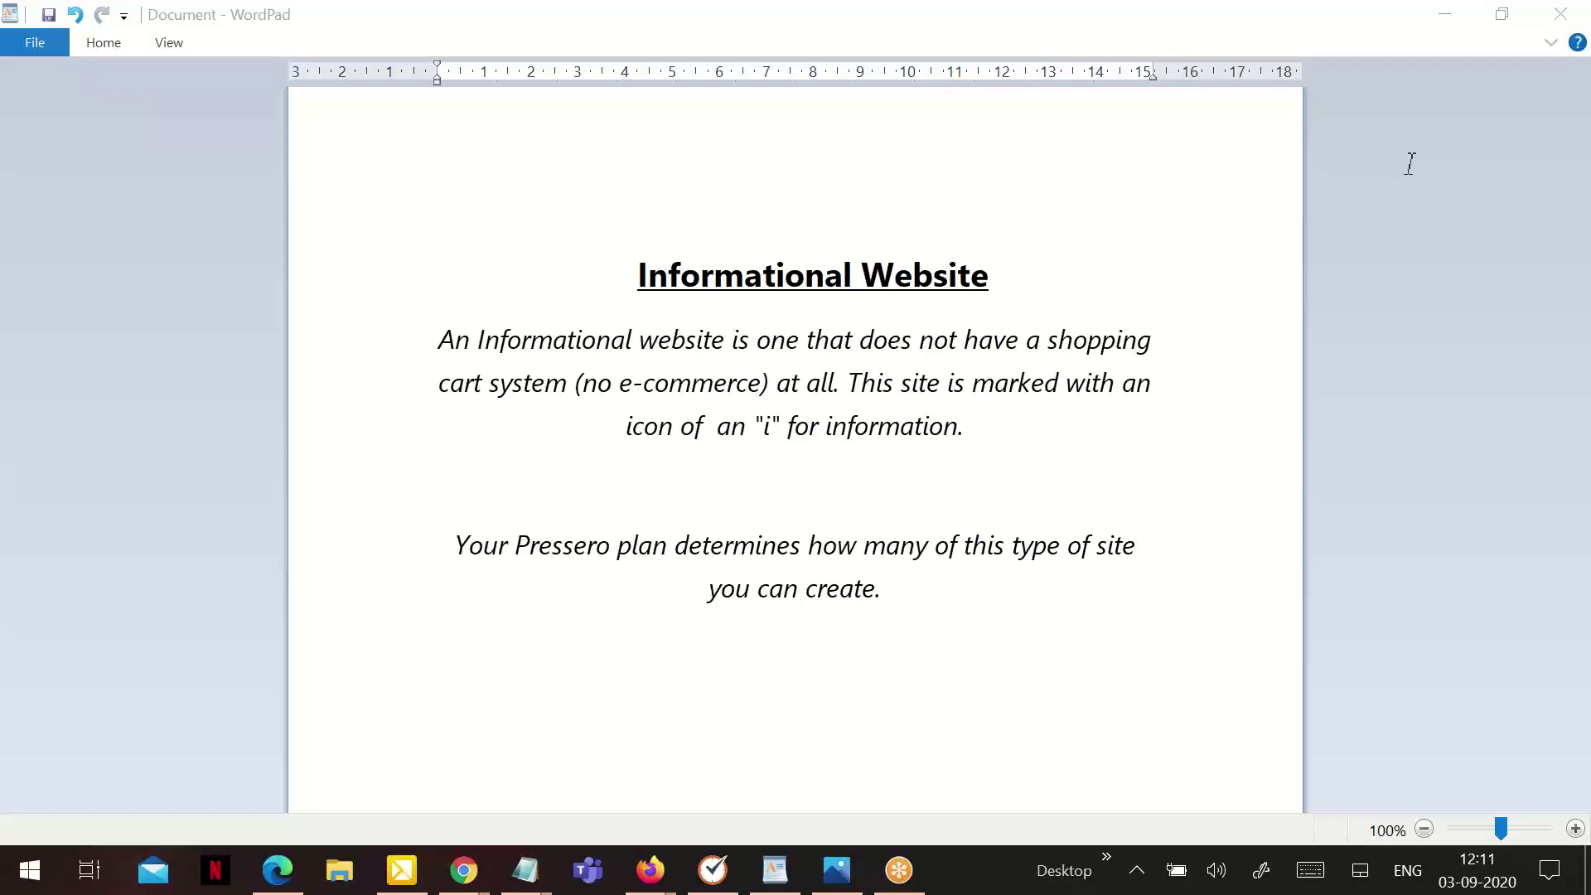
key(alt+Tab)
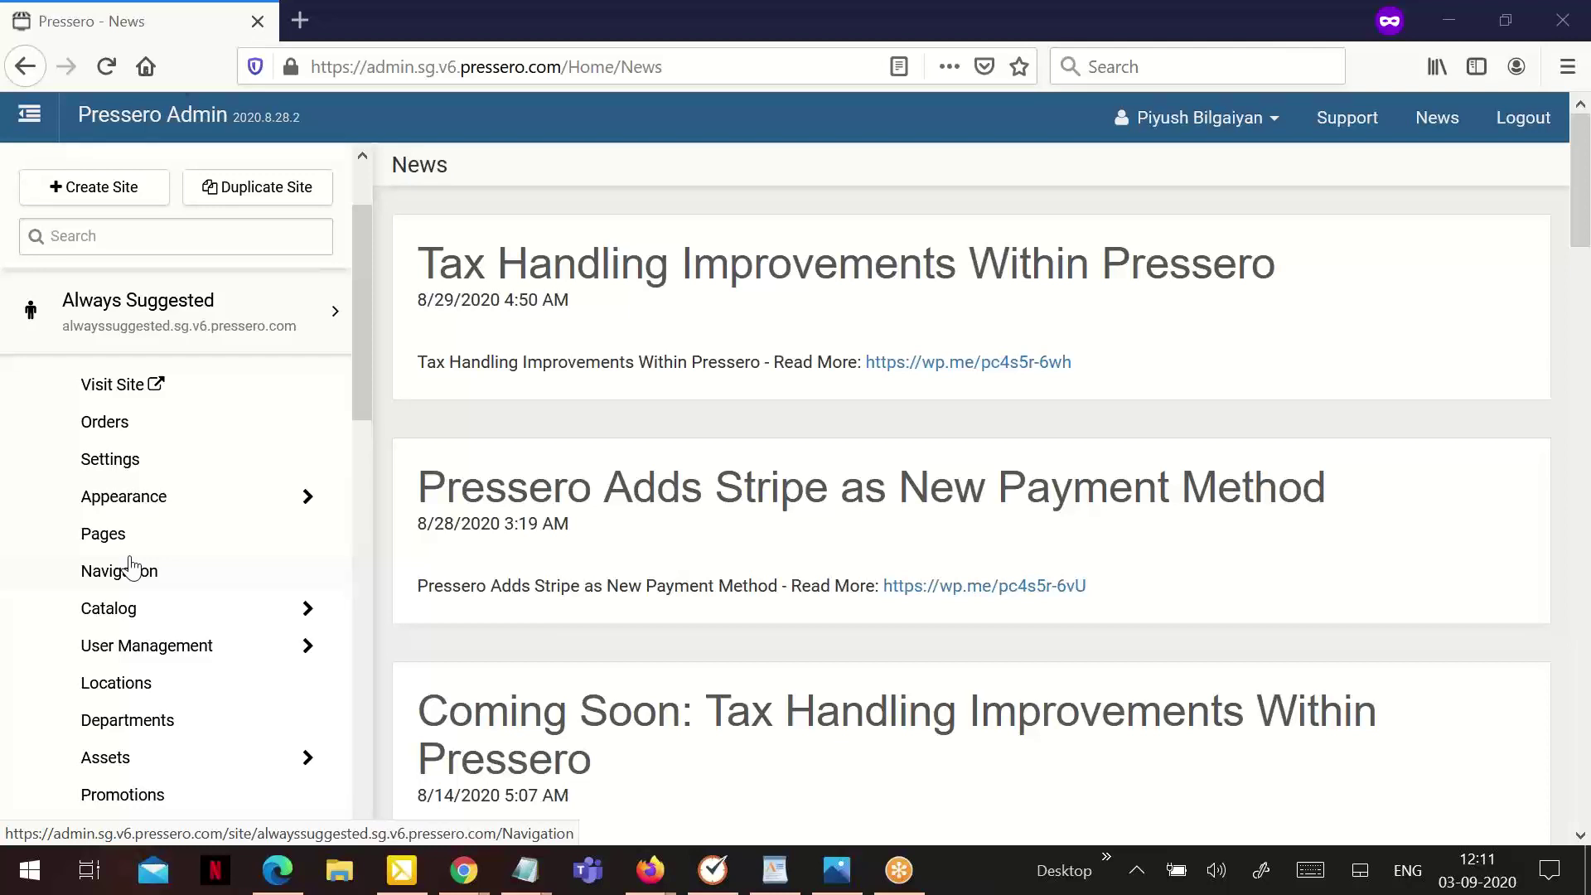
Expand the Automation Hub site's management options in the sidebar site list
scroll(133, 570, down, 3)
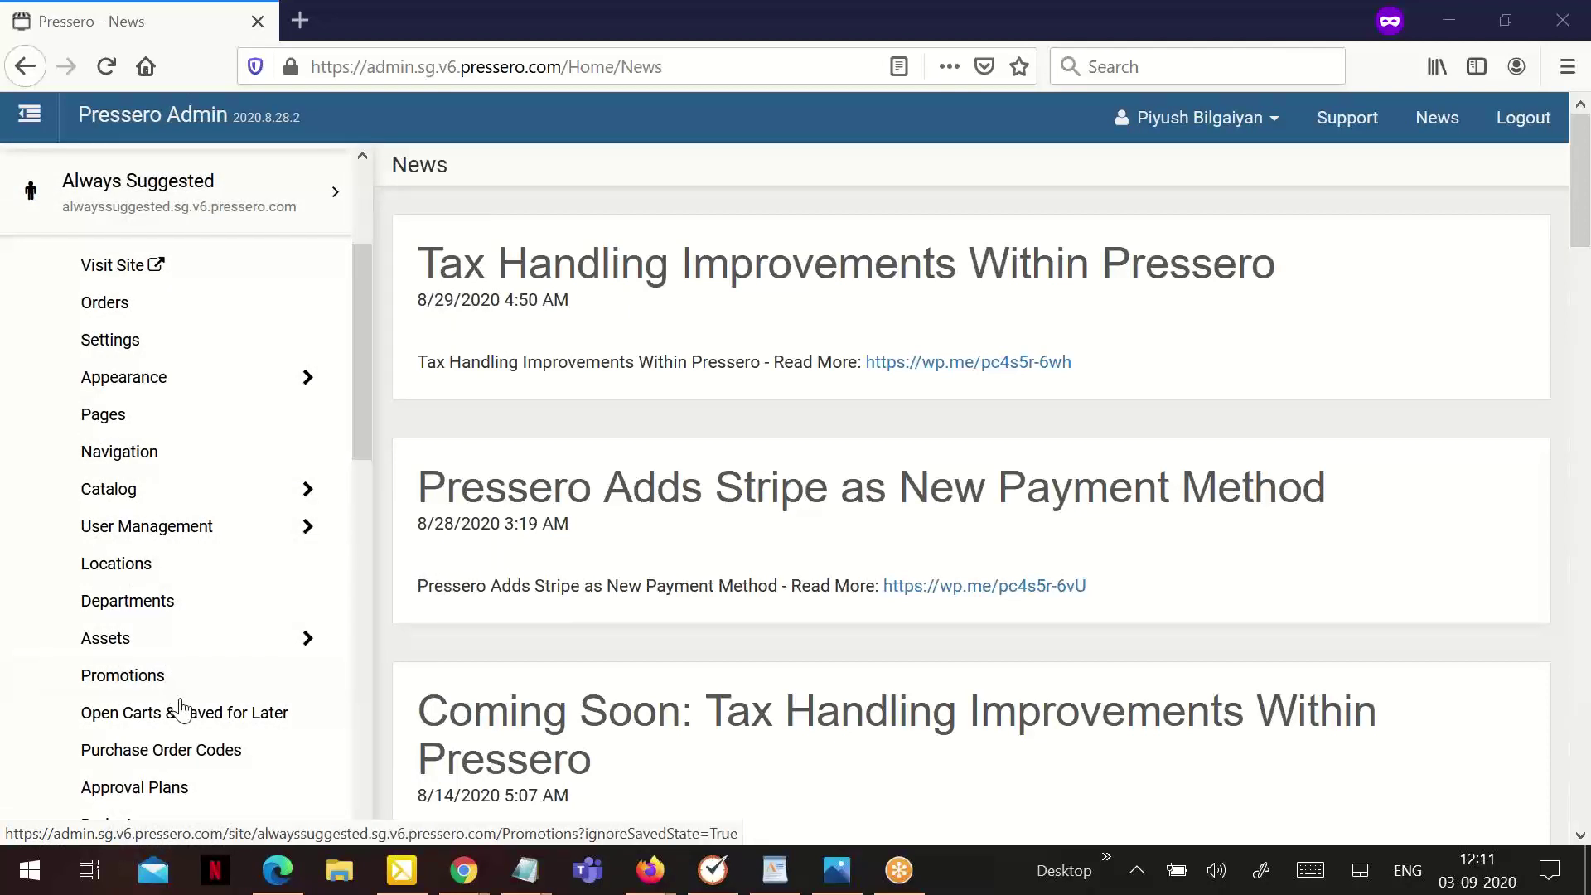
scroll(187, 672, down, 3)
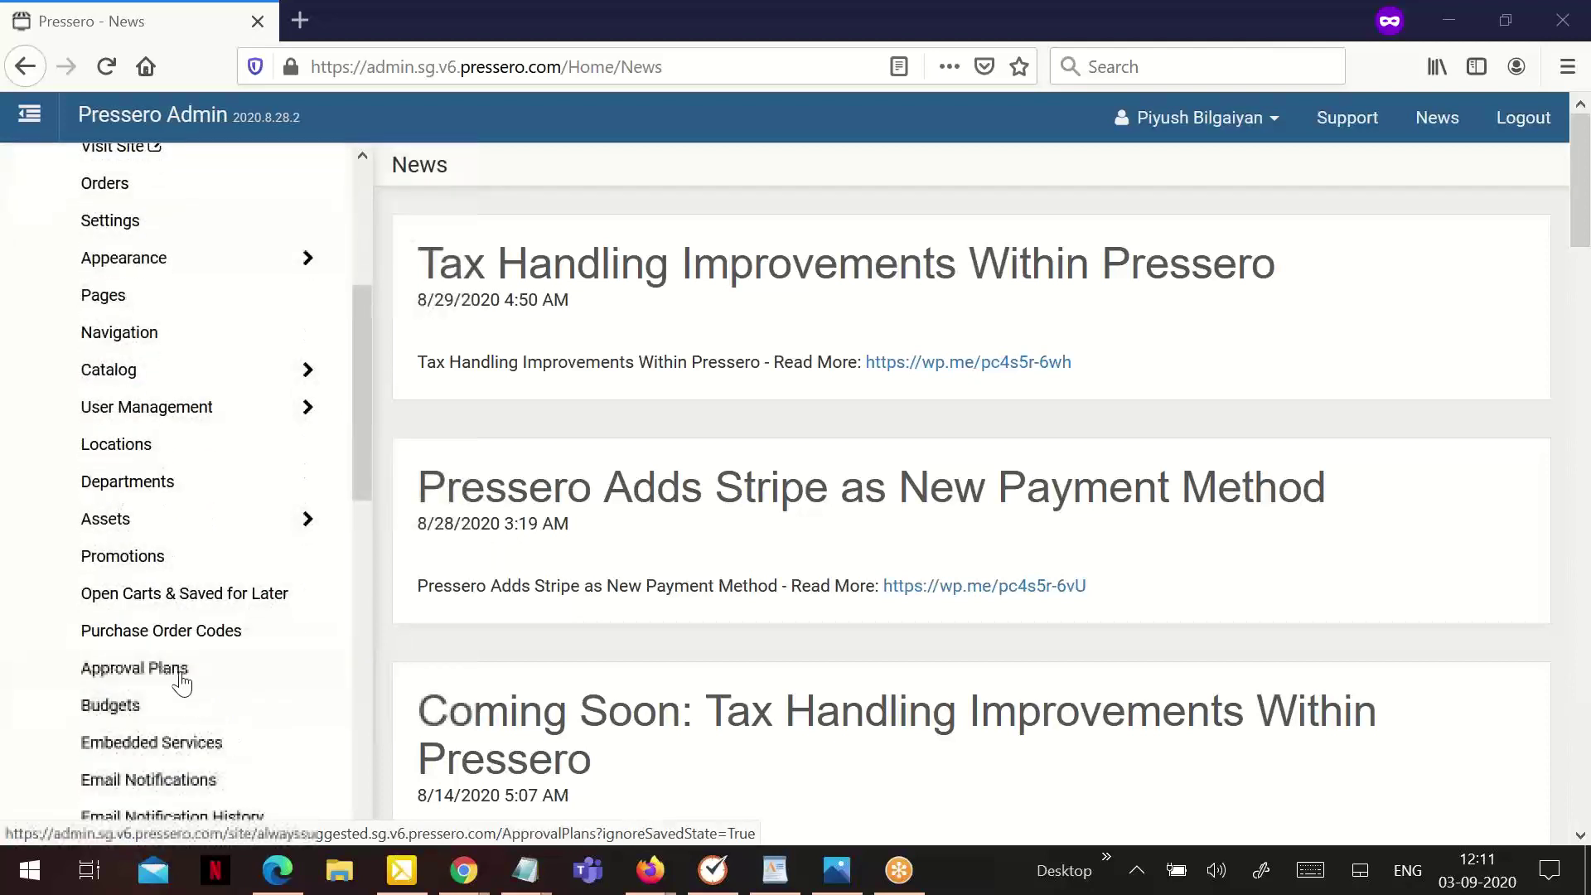
scroll(180, 681, down, 6)
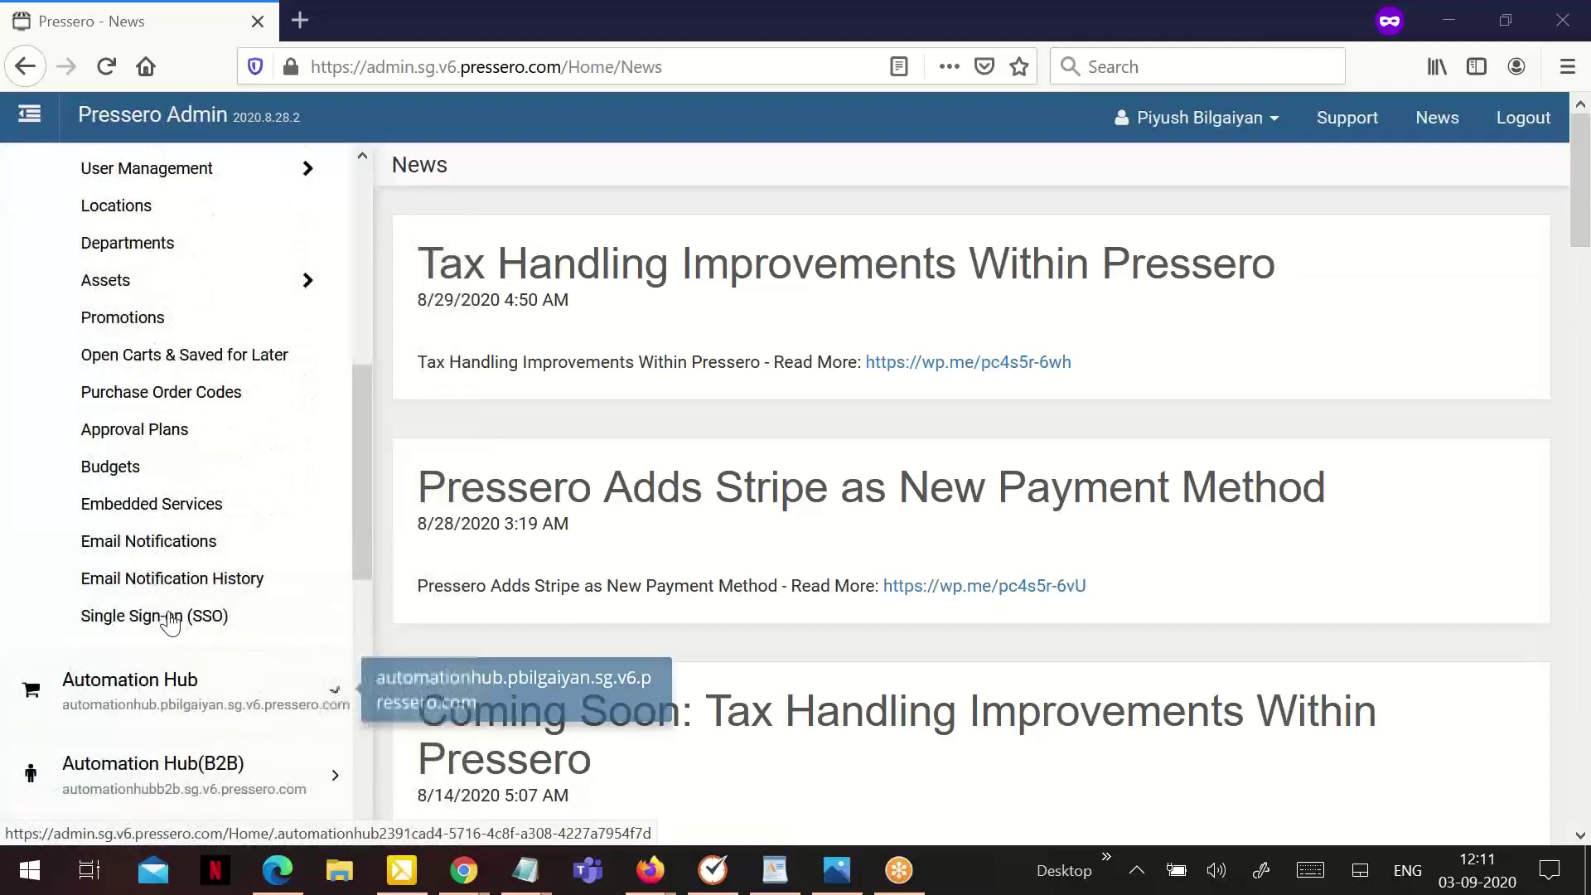
scroll(128, 615, down, 6)
click(165, 455)
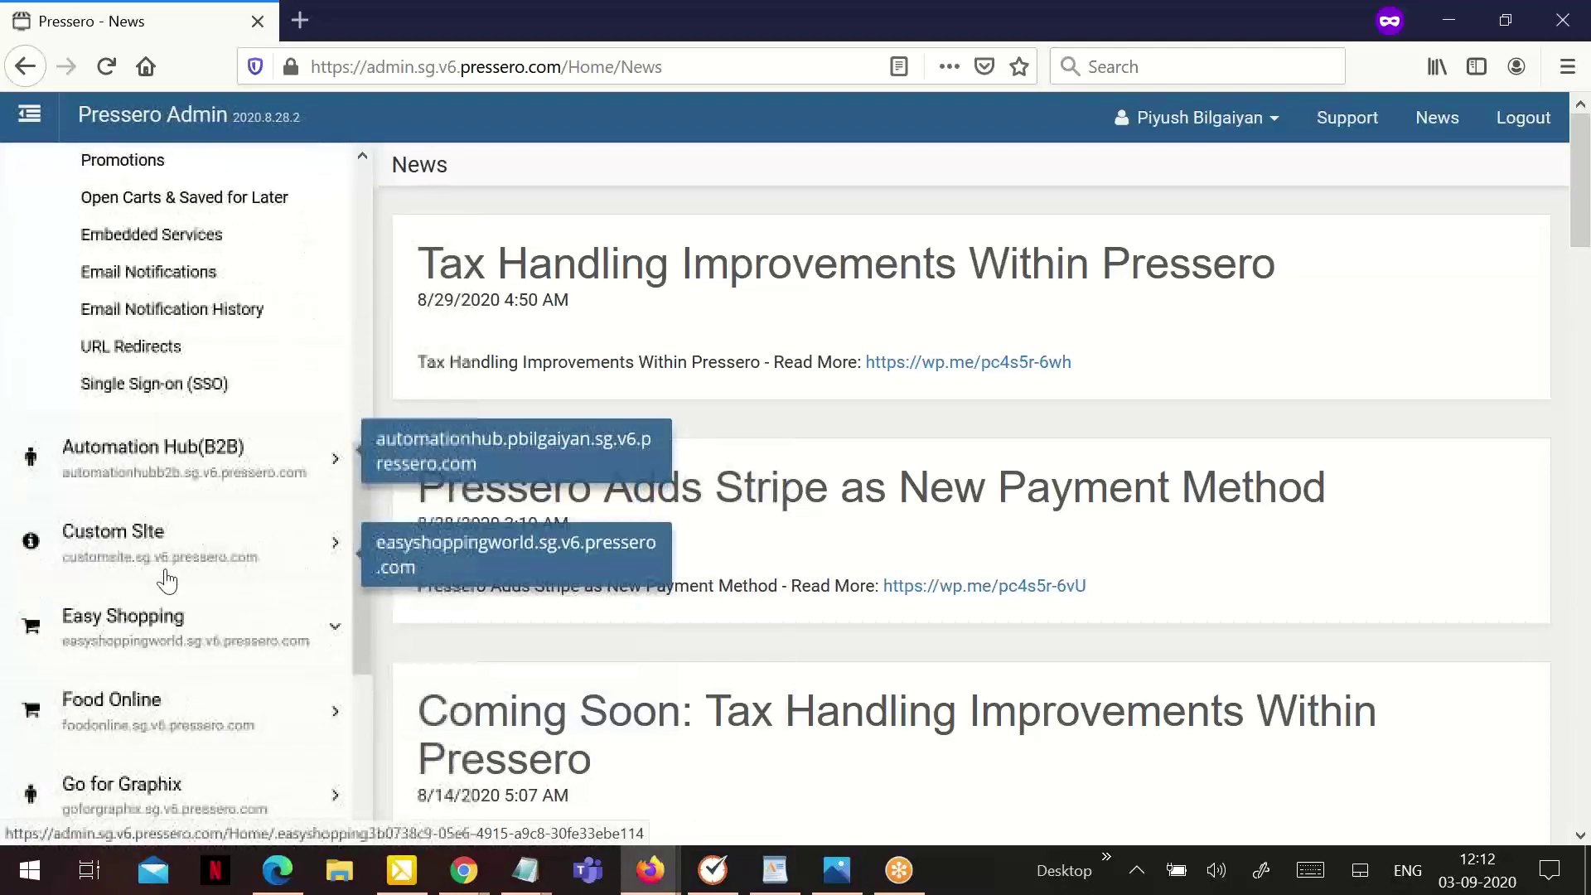
Expand the Custom Site's management options and return to the top of the site list
scroll(135, 675, down, 3)
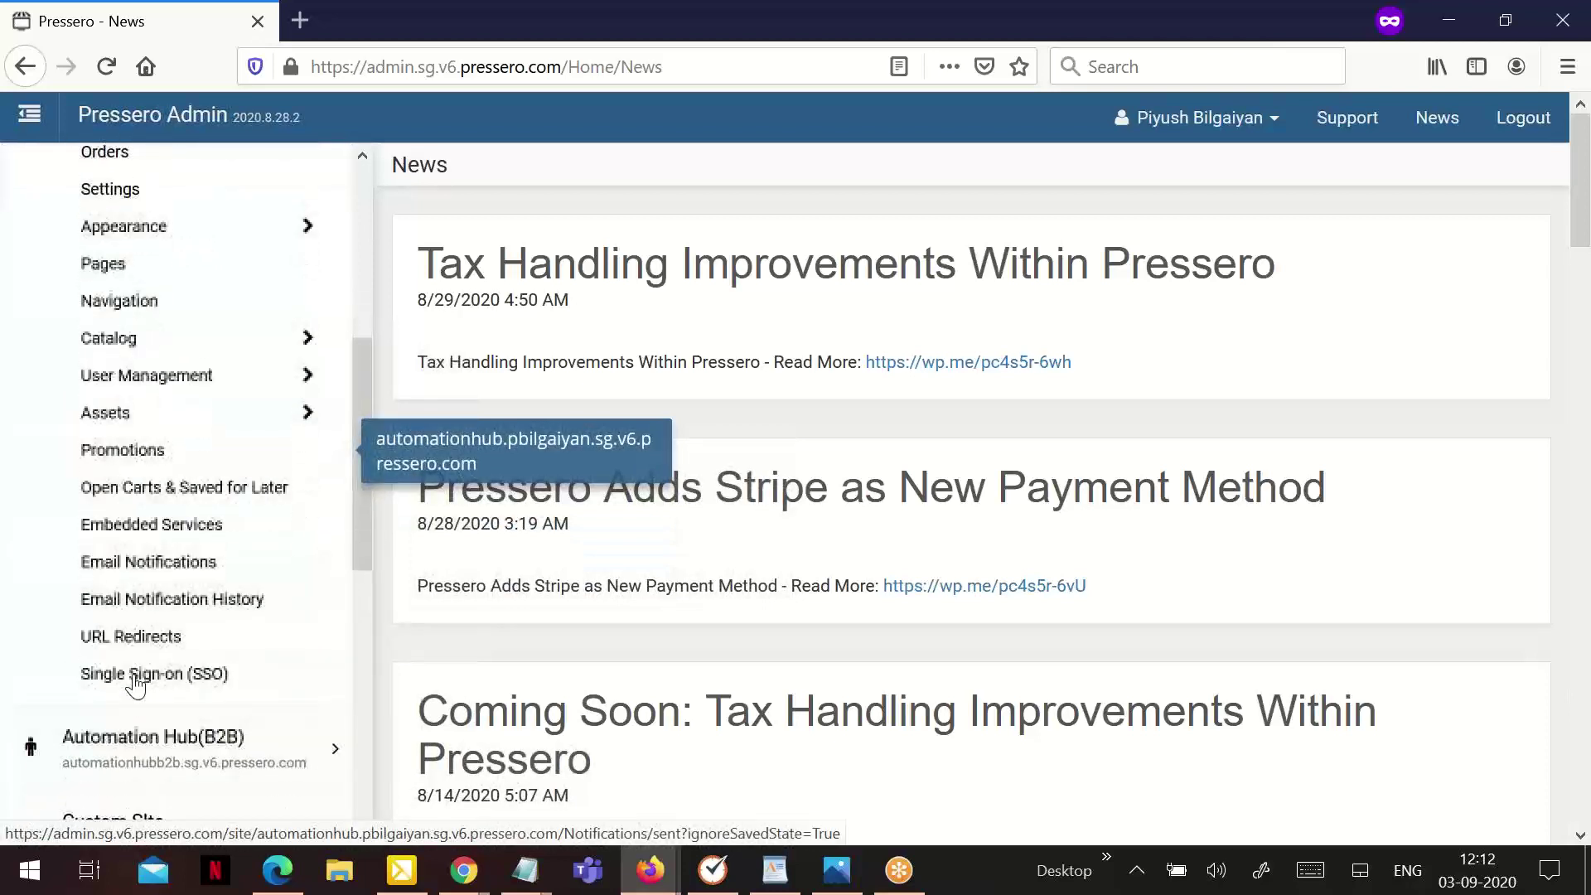
scroll(171, 491, up, 3)
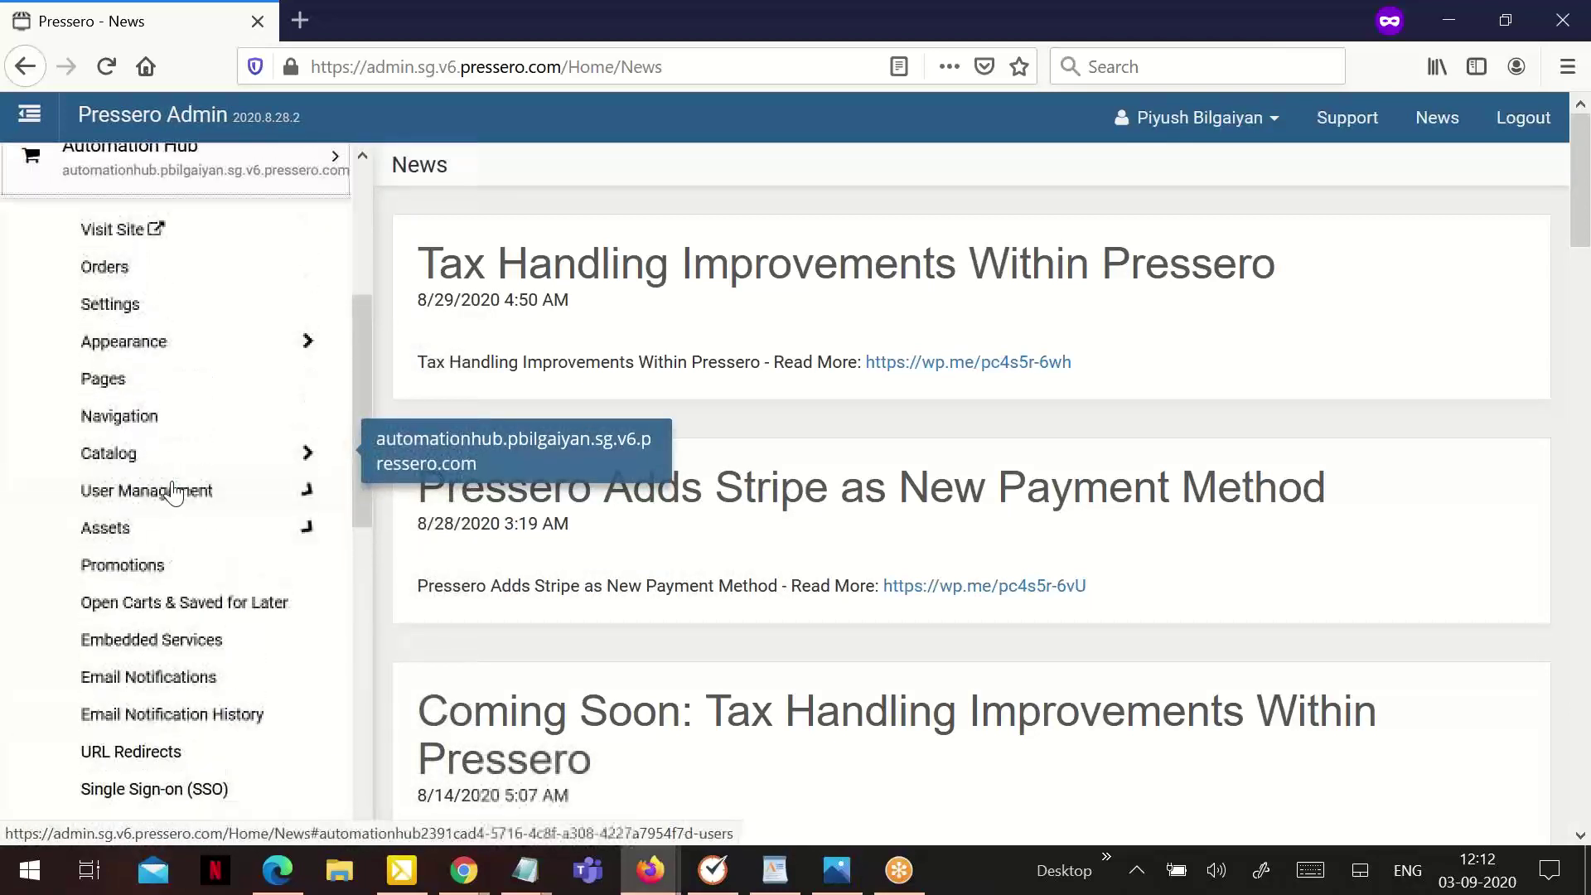
scroll(171, 497, down, 4)
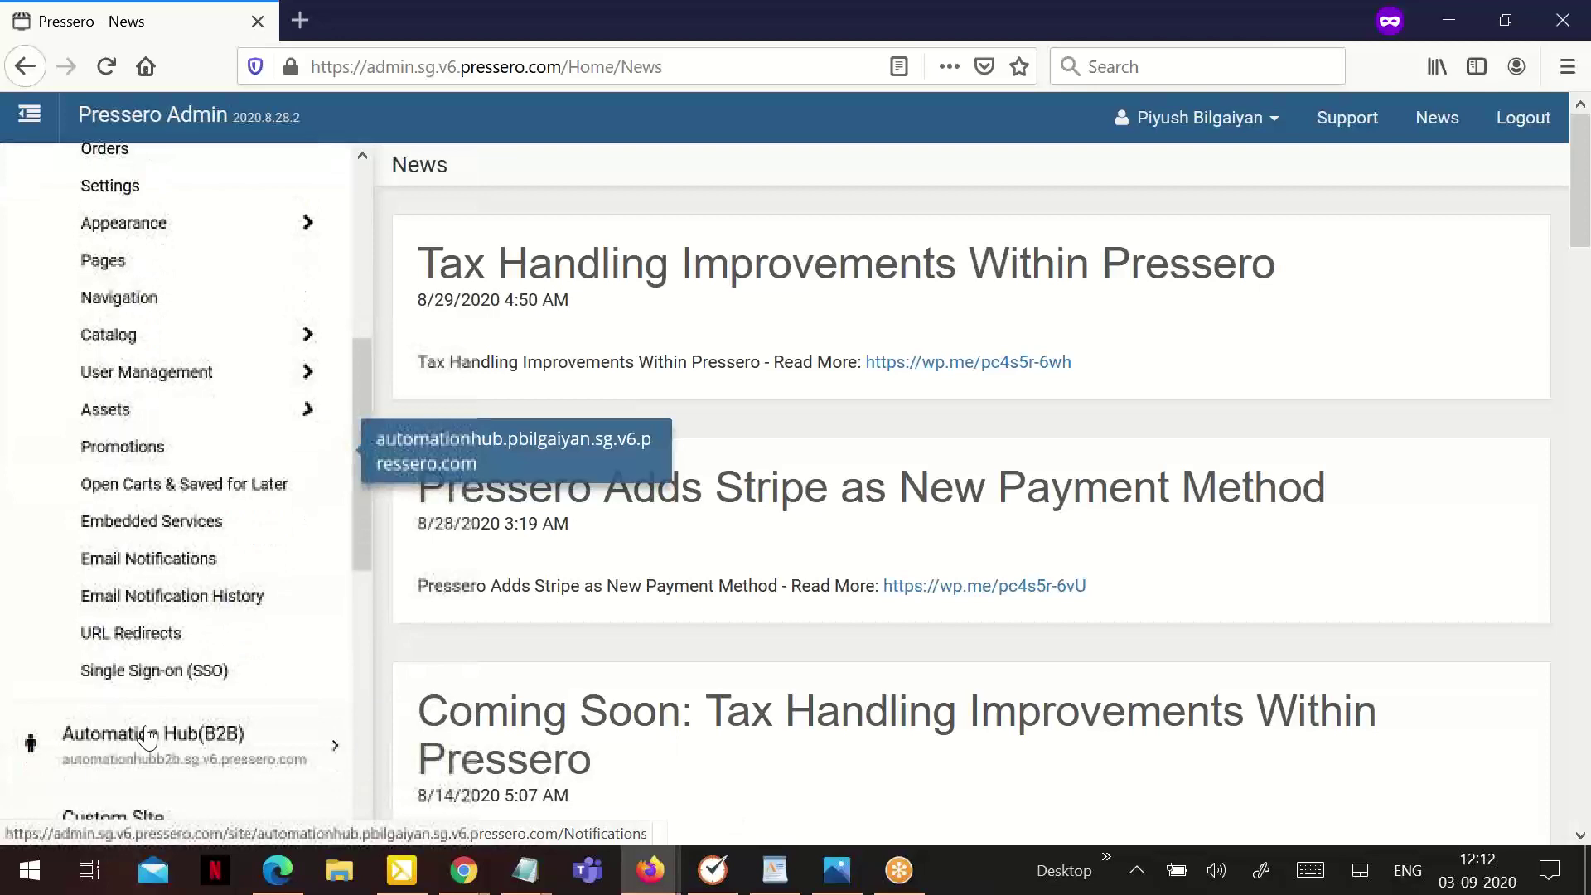
scroll(163, 718, down, 4)
click(157, 584)
scroll(169, 550, up, 6)
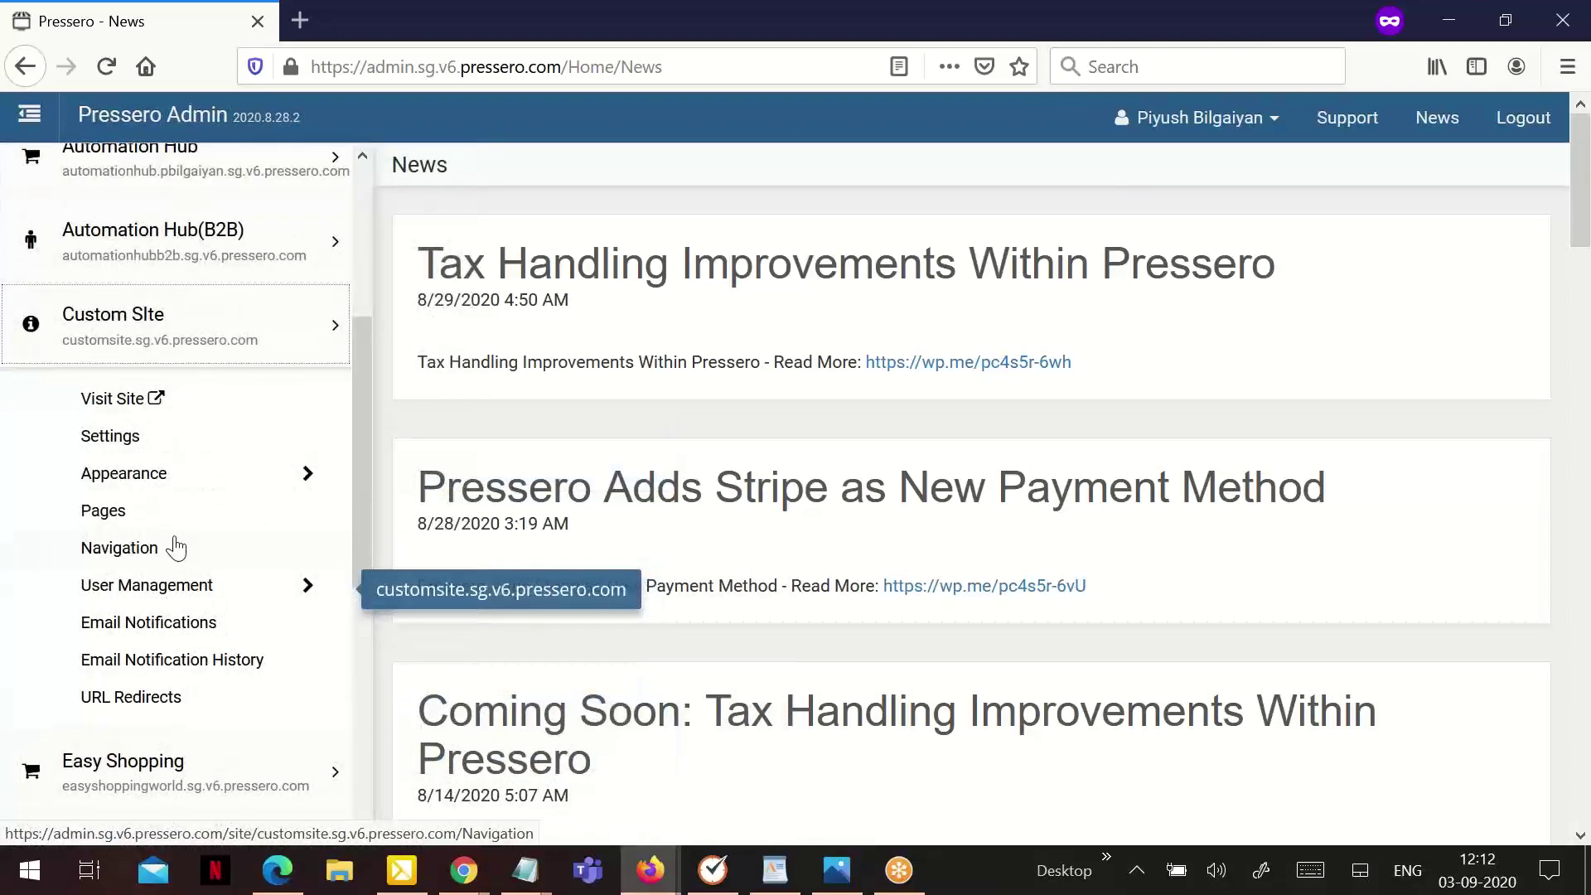
scroll(199, 508, up, 8)
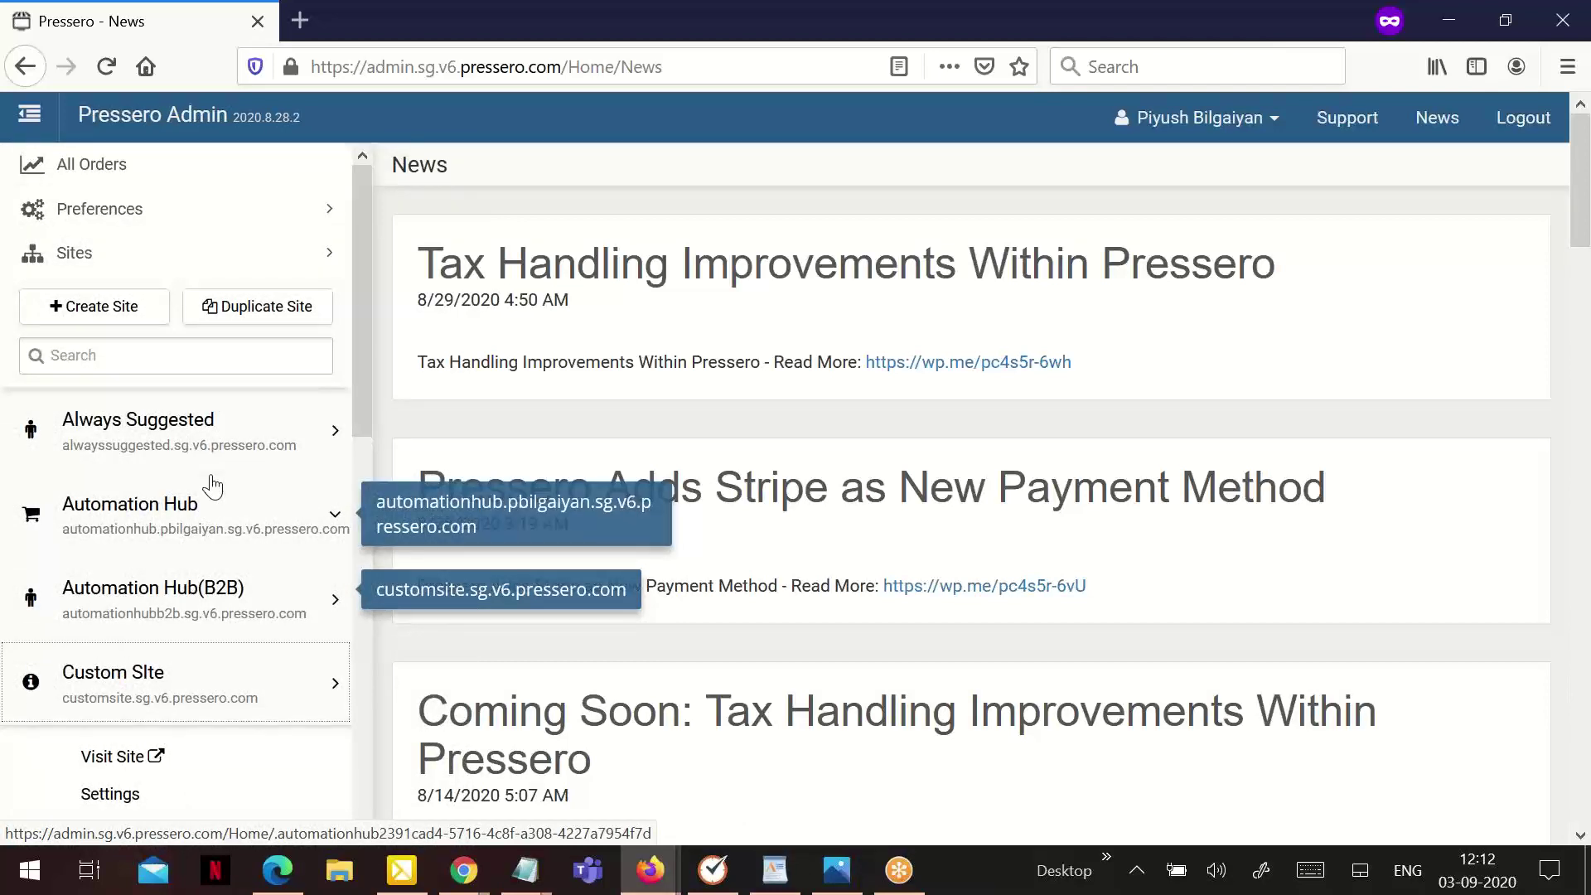
Start a new site and enter 'DEMO SITE' as its Site Name
click(126, 307)
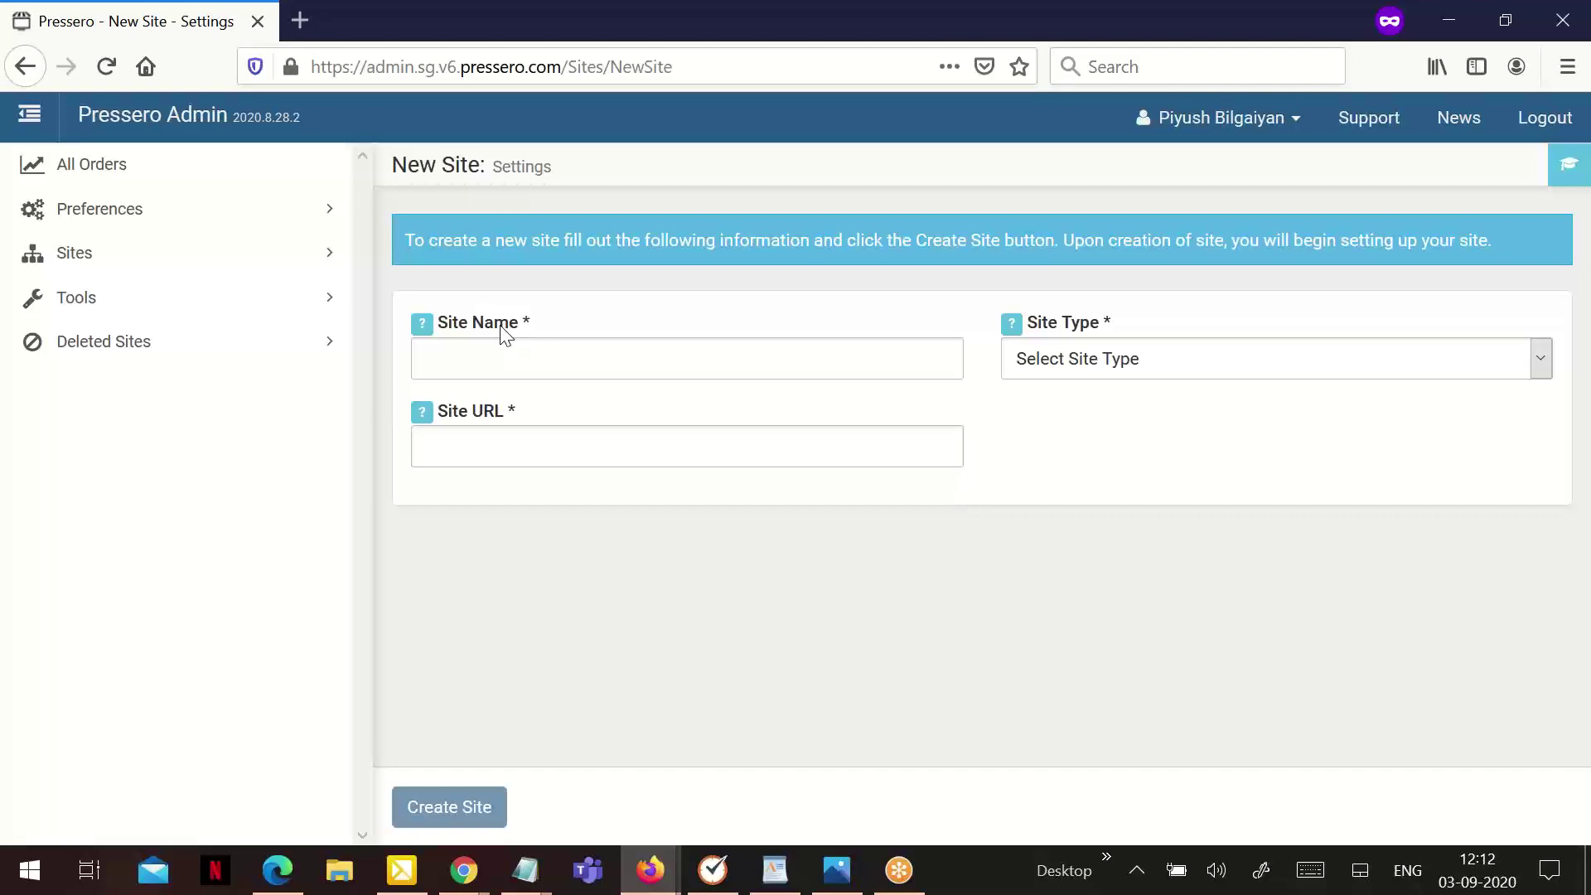
click(509, 370)
text(DE)
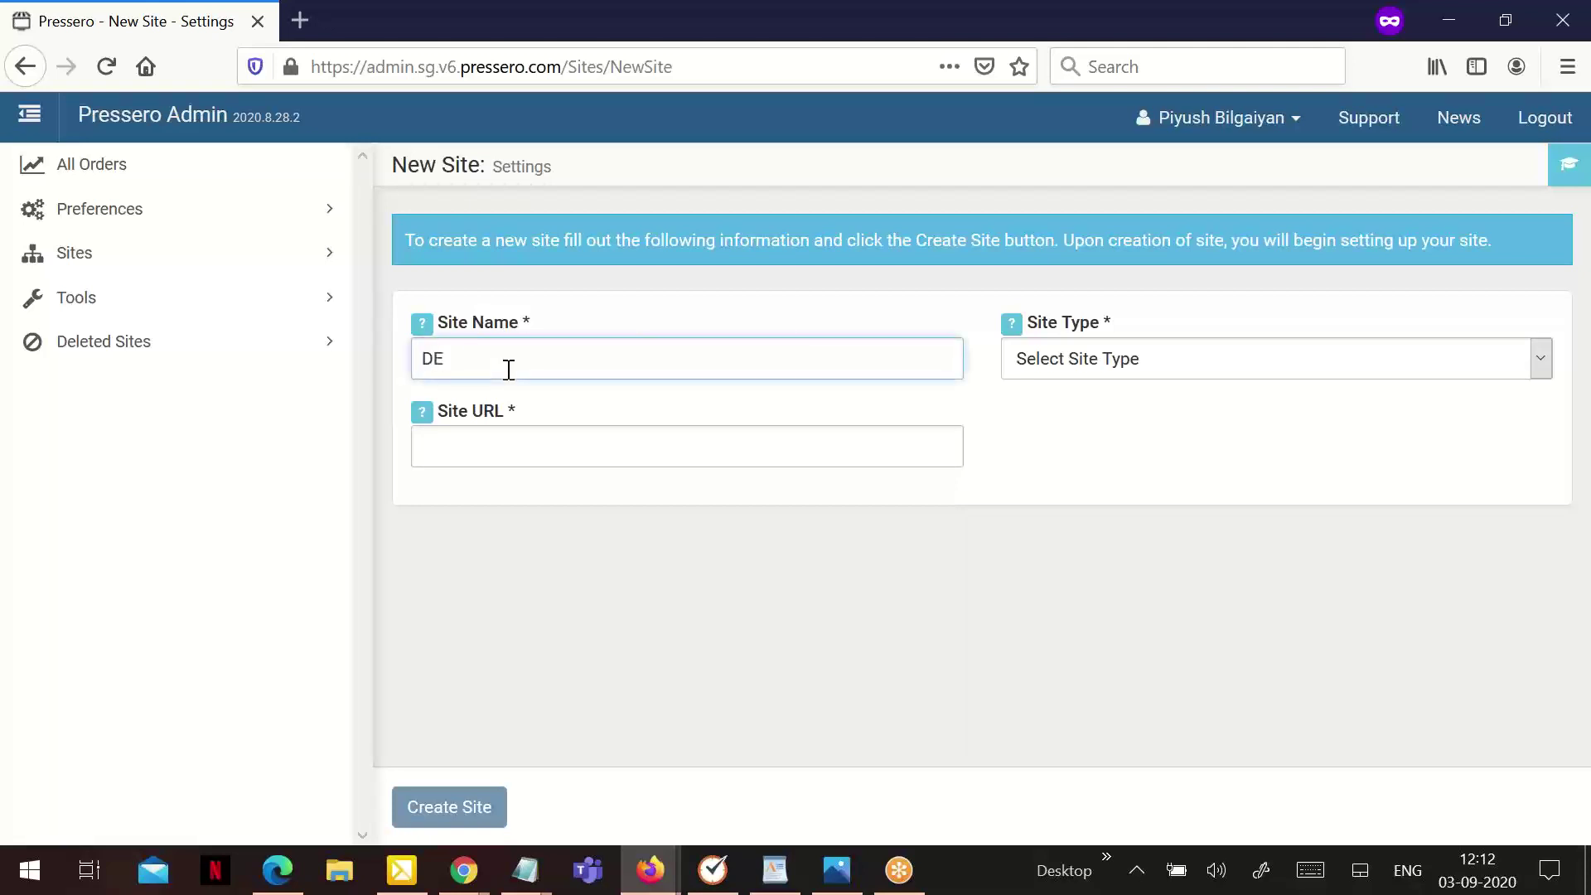
text(MO SITE)
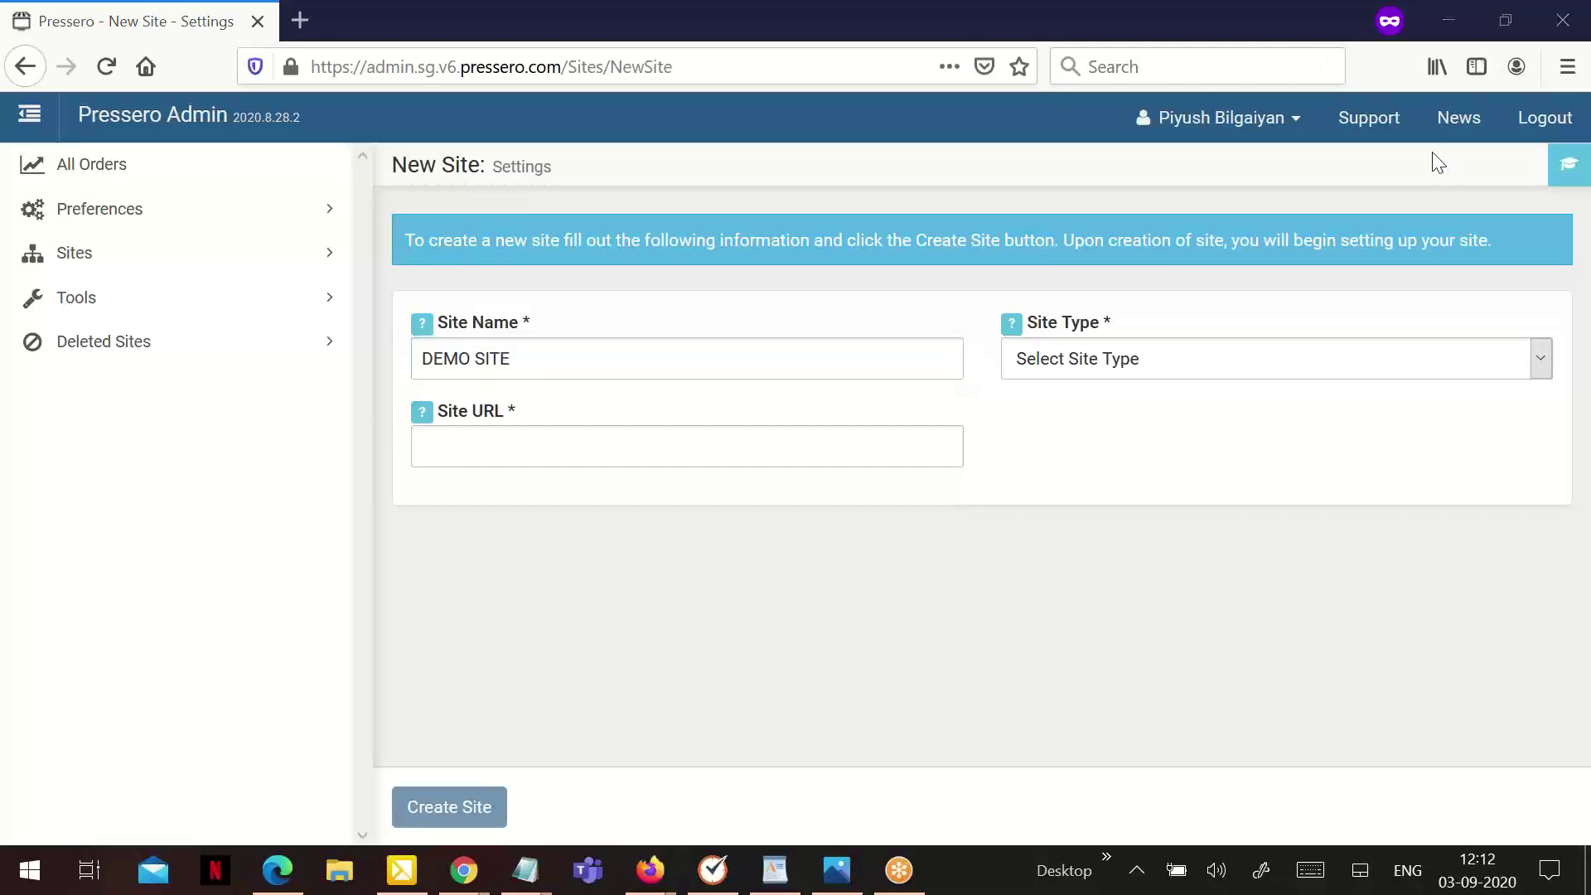
Enter DEMOSITE.admin.sg.v6.pressero.com as the new site's Site URL
click(587, 445)
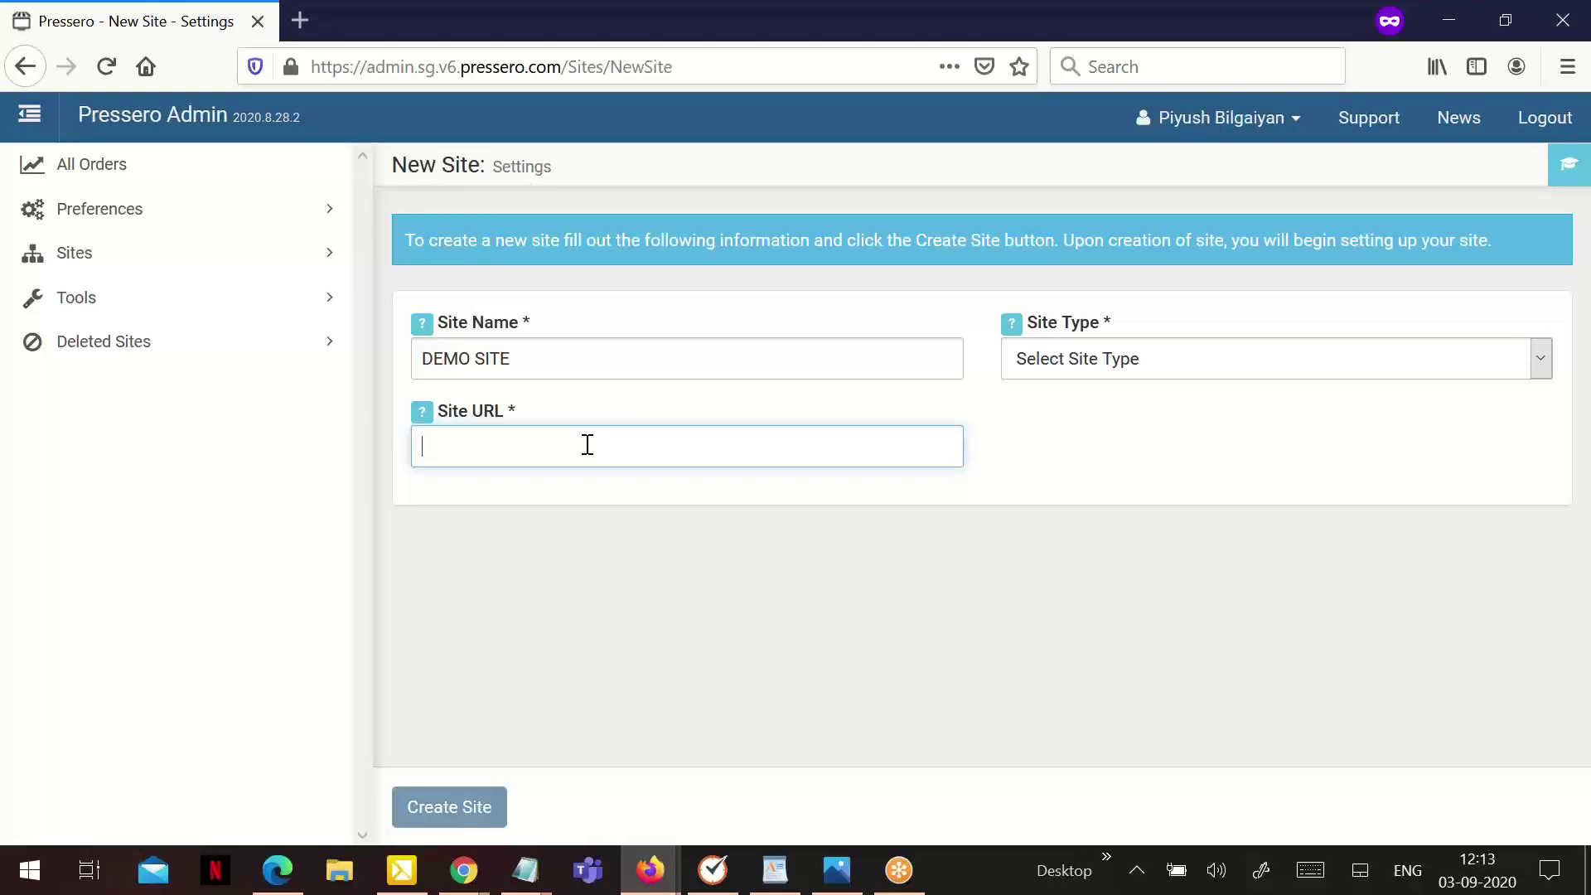
text(DEMOSITE.admin)
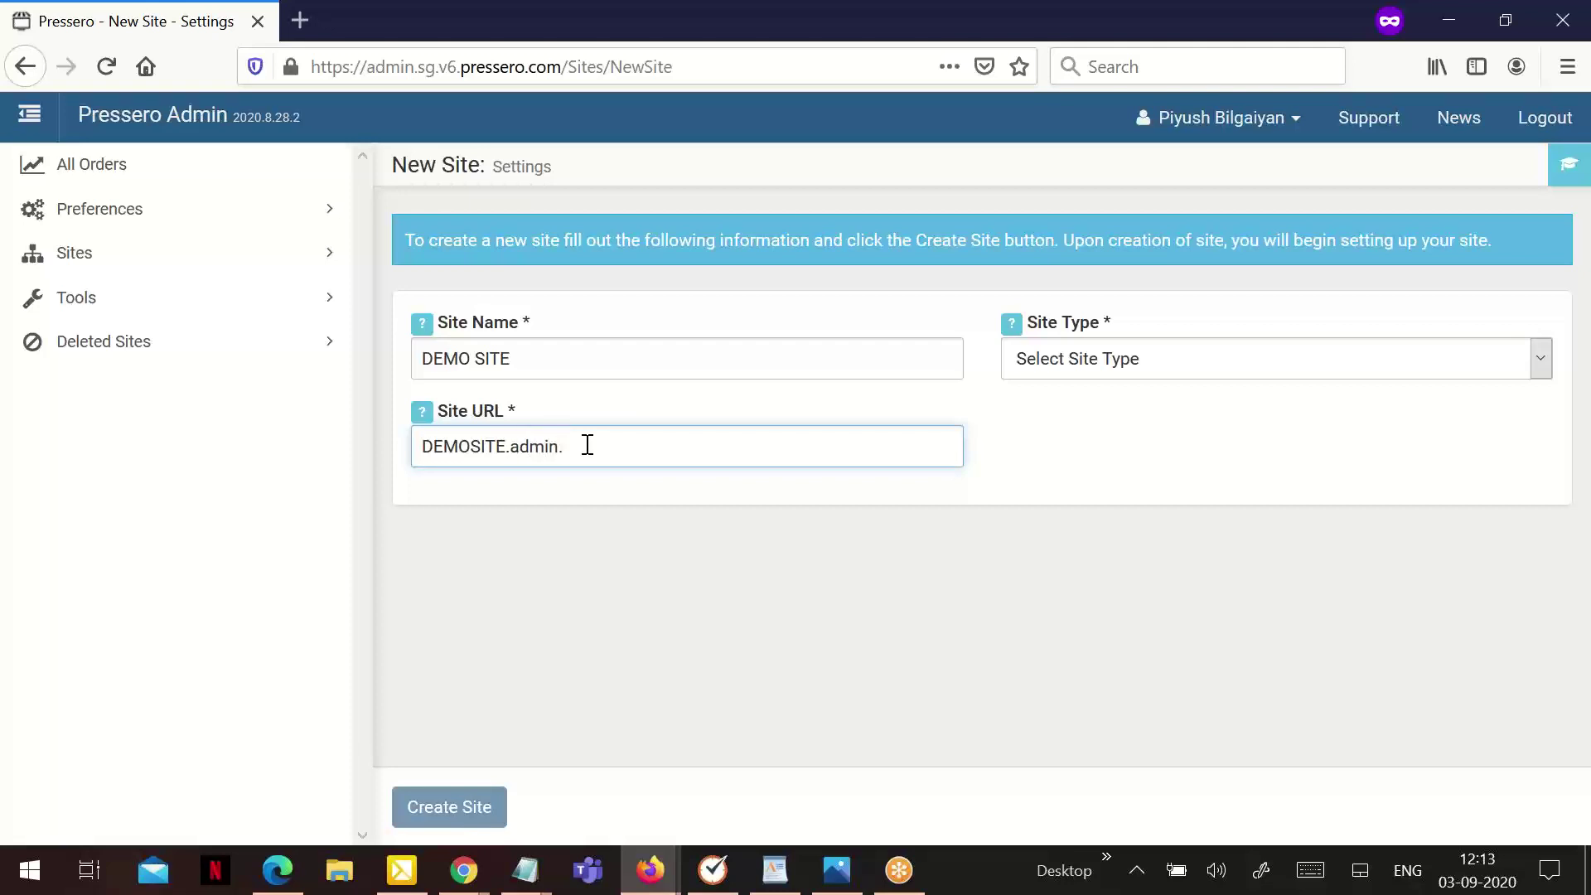
text(.sg.v6.pressero.com)
Try the Retail Store (B2C) and Informational Site types, then settle on Customer Specific Store (B2B)
click(1070, 372)
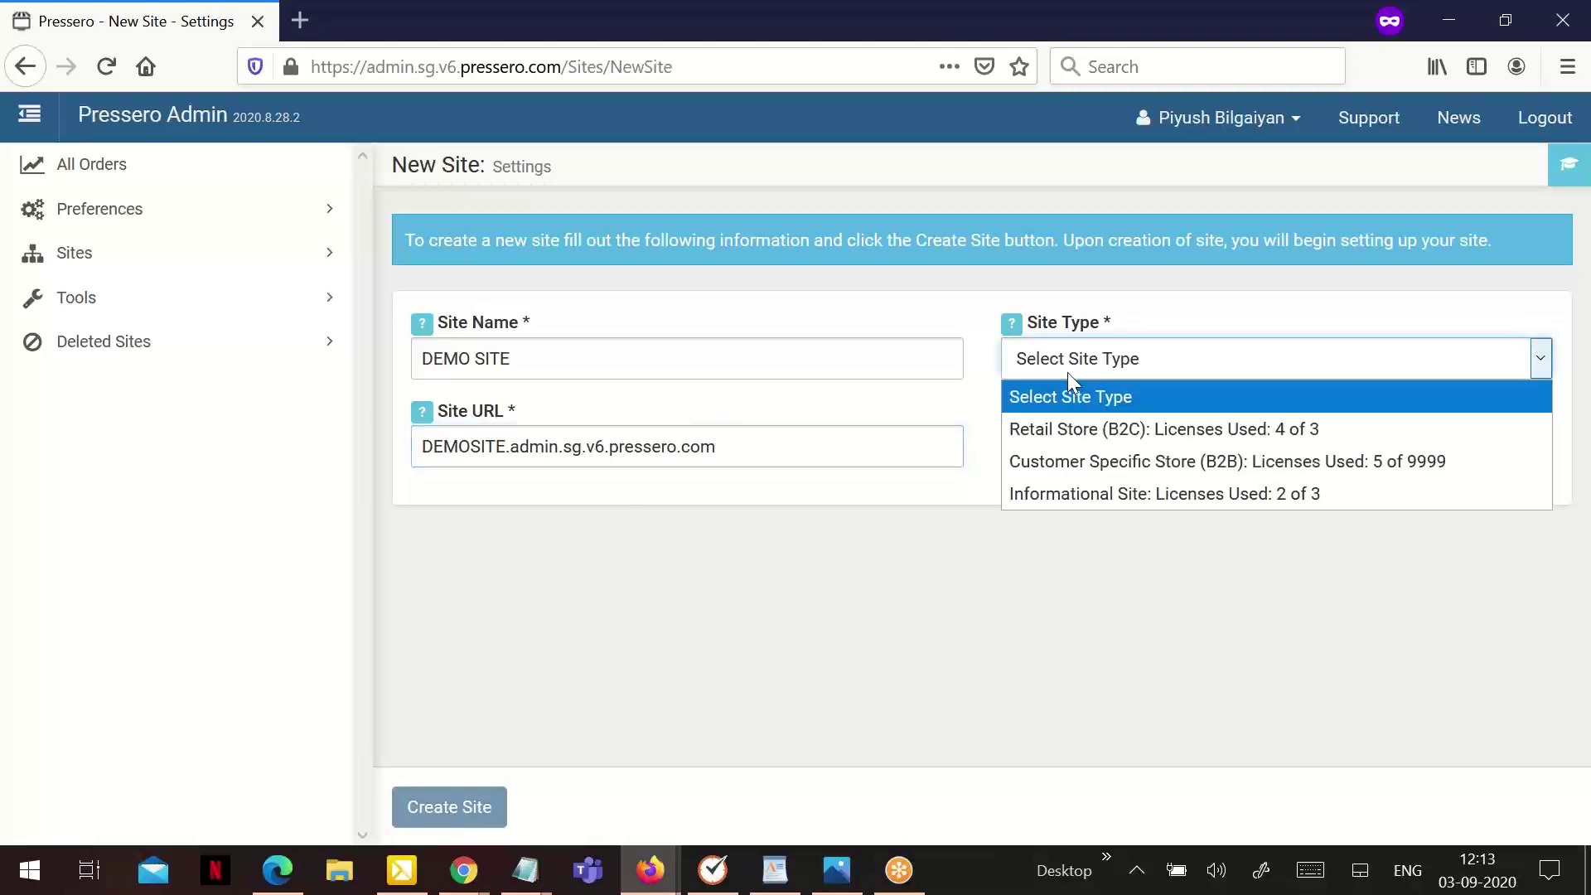
click(1147, 466)
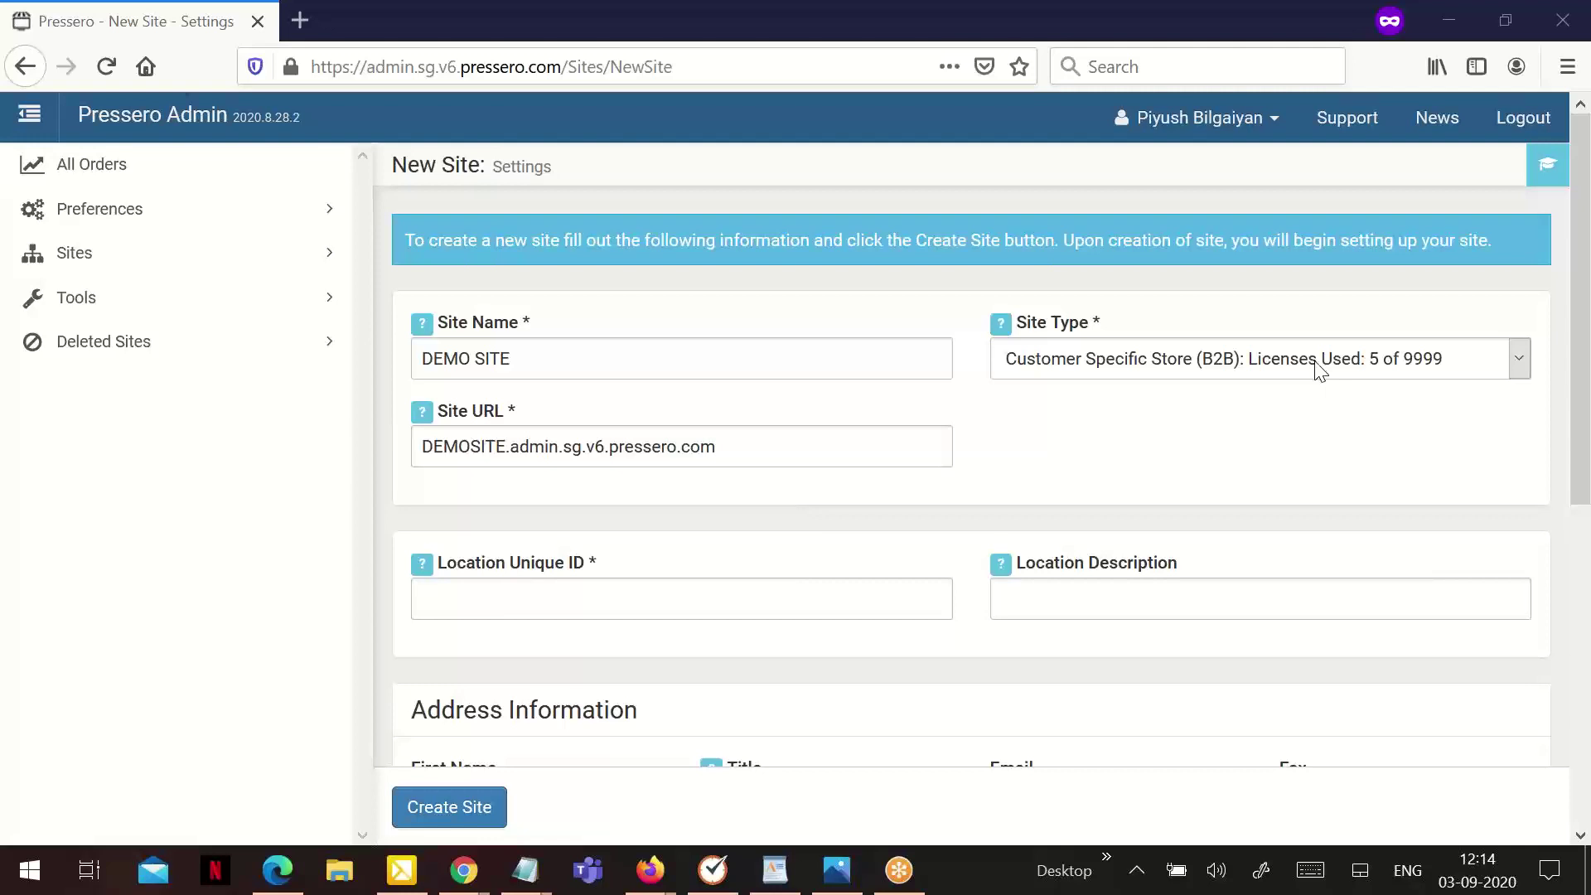
click(1076, 362)
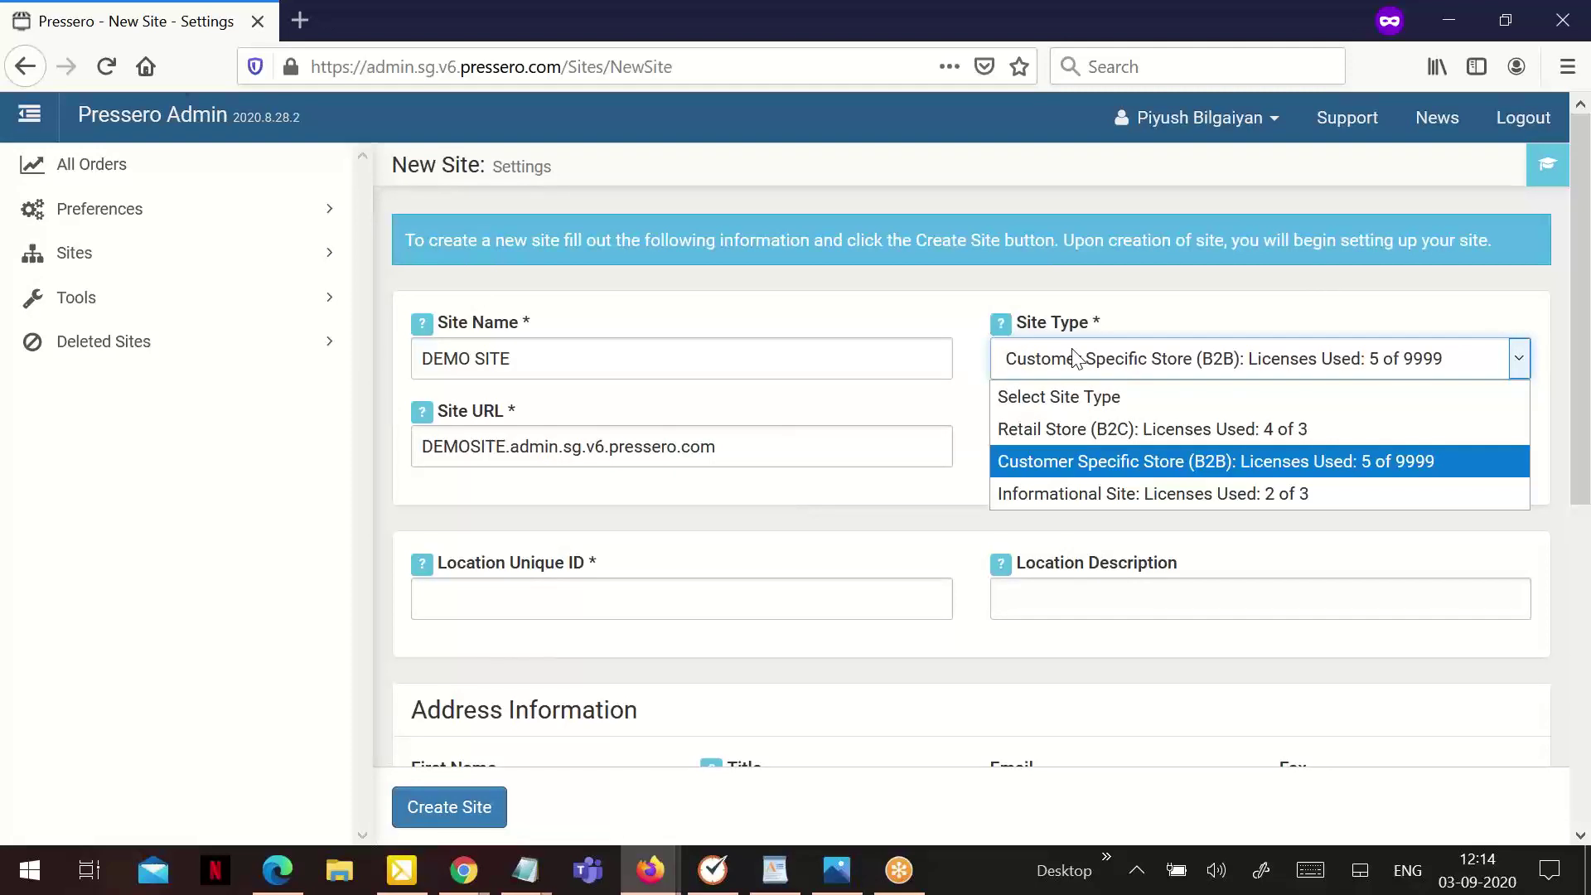
click(1116, 297)
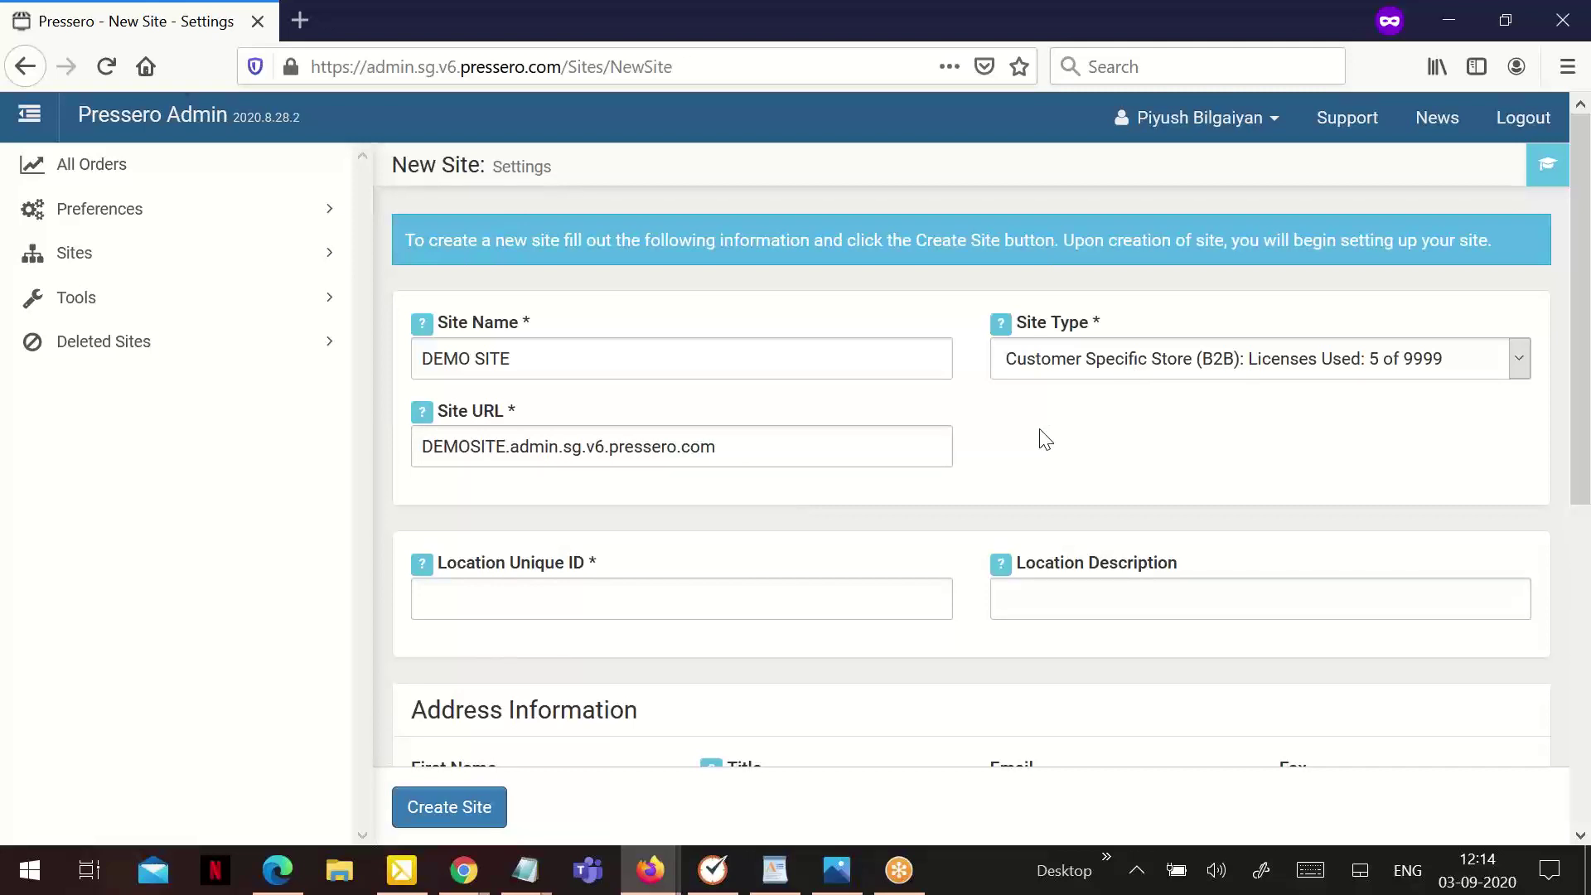
click(1061, 373)
click(1109, 430)
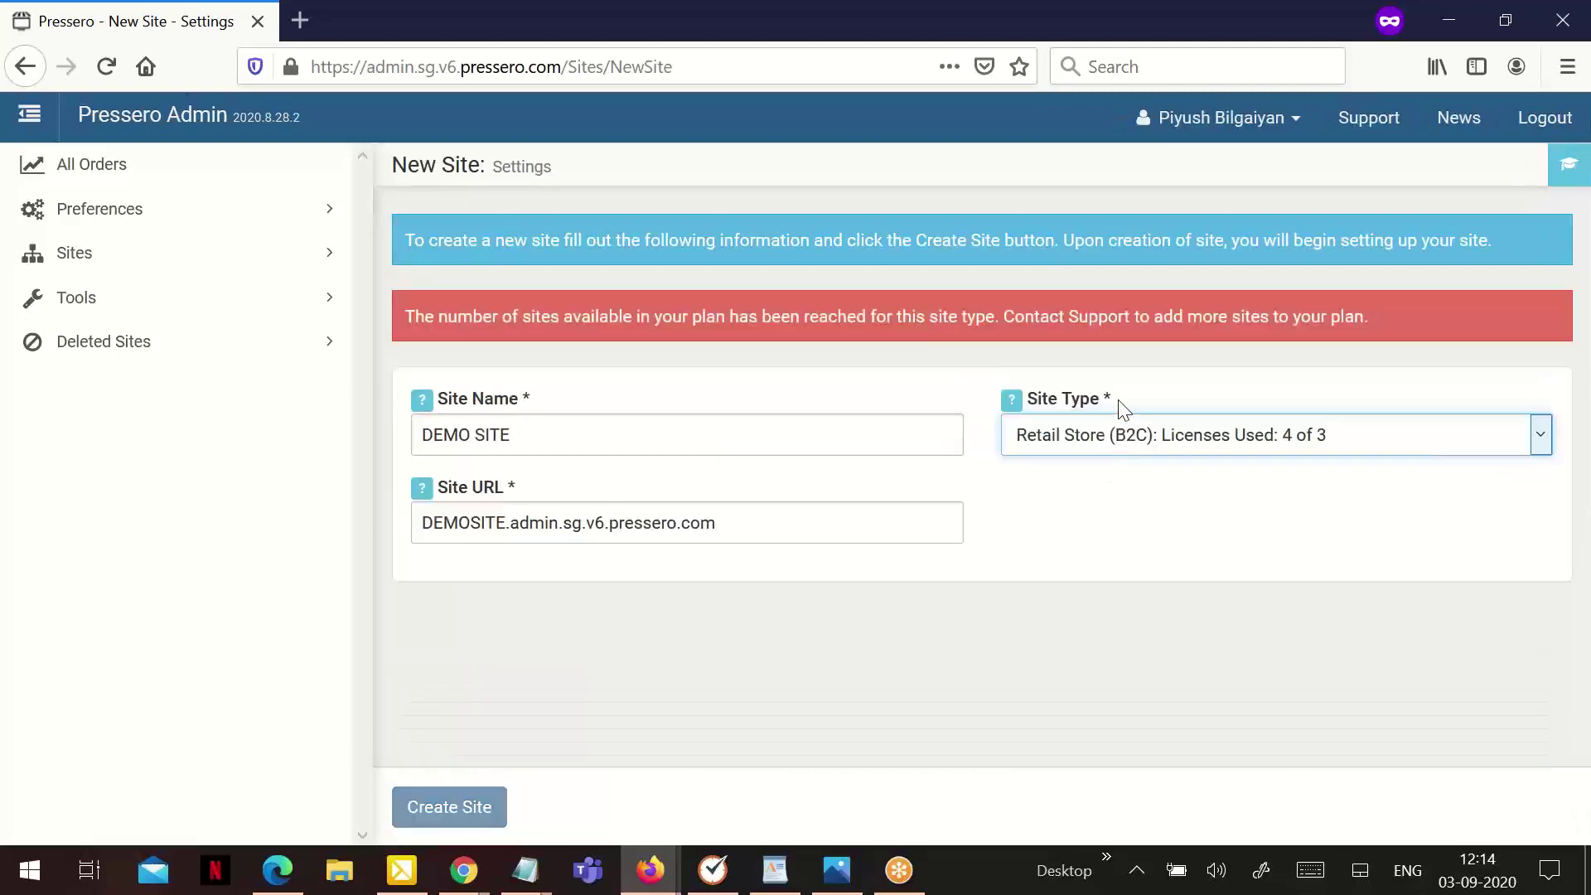
click(1143, 441)
click(1131, 561)
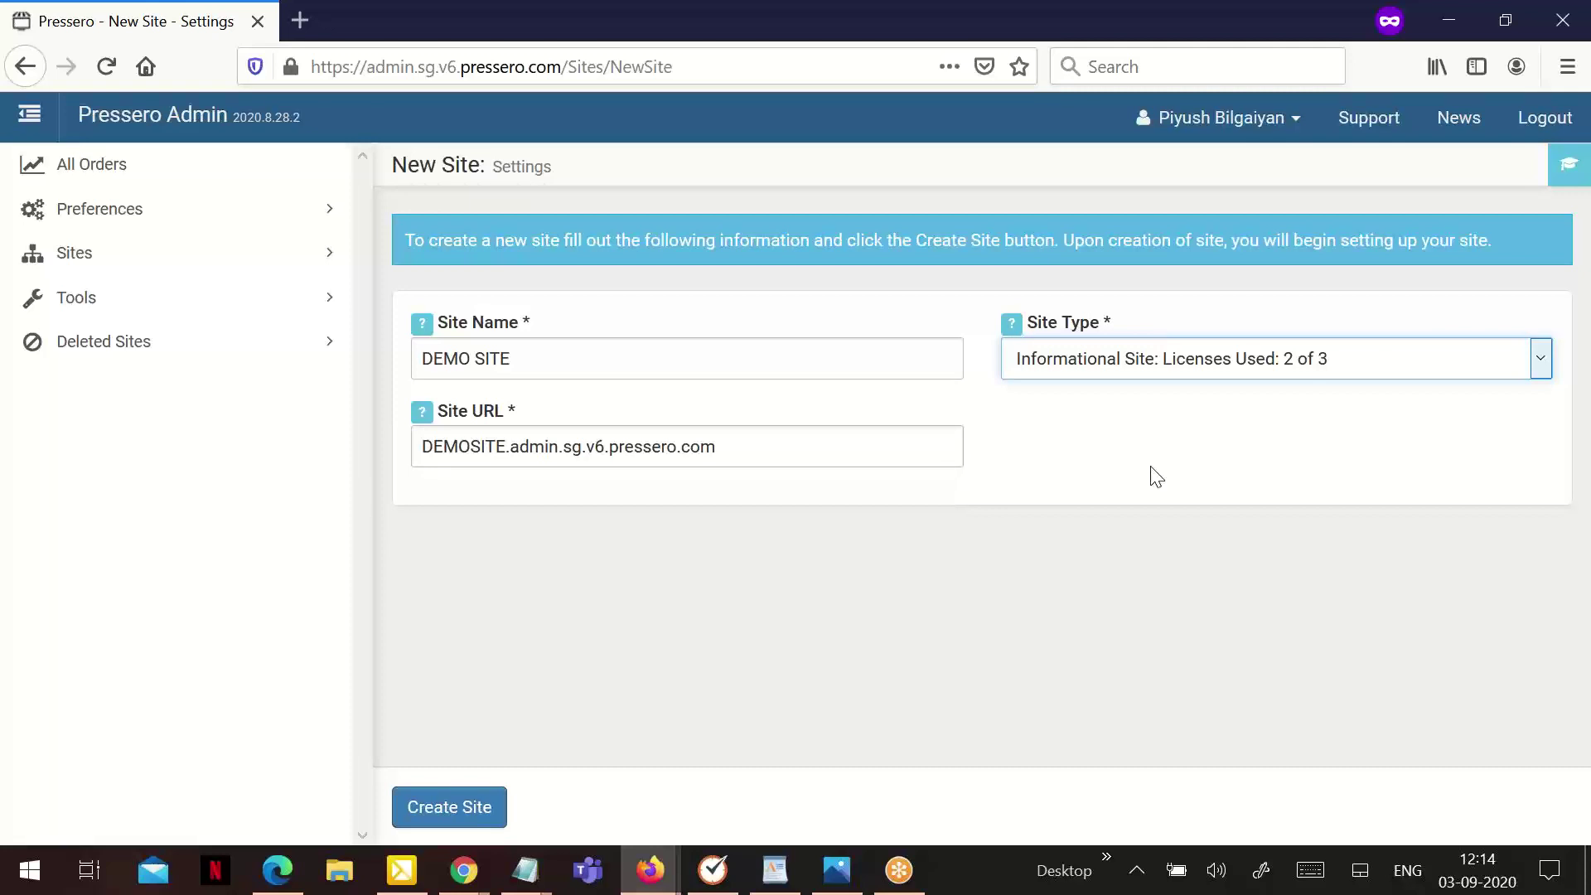
click(1082, 371)
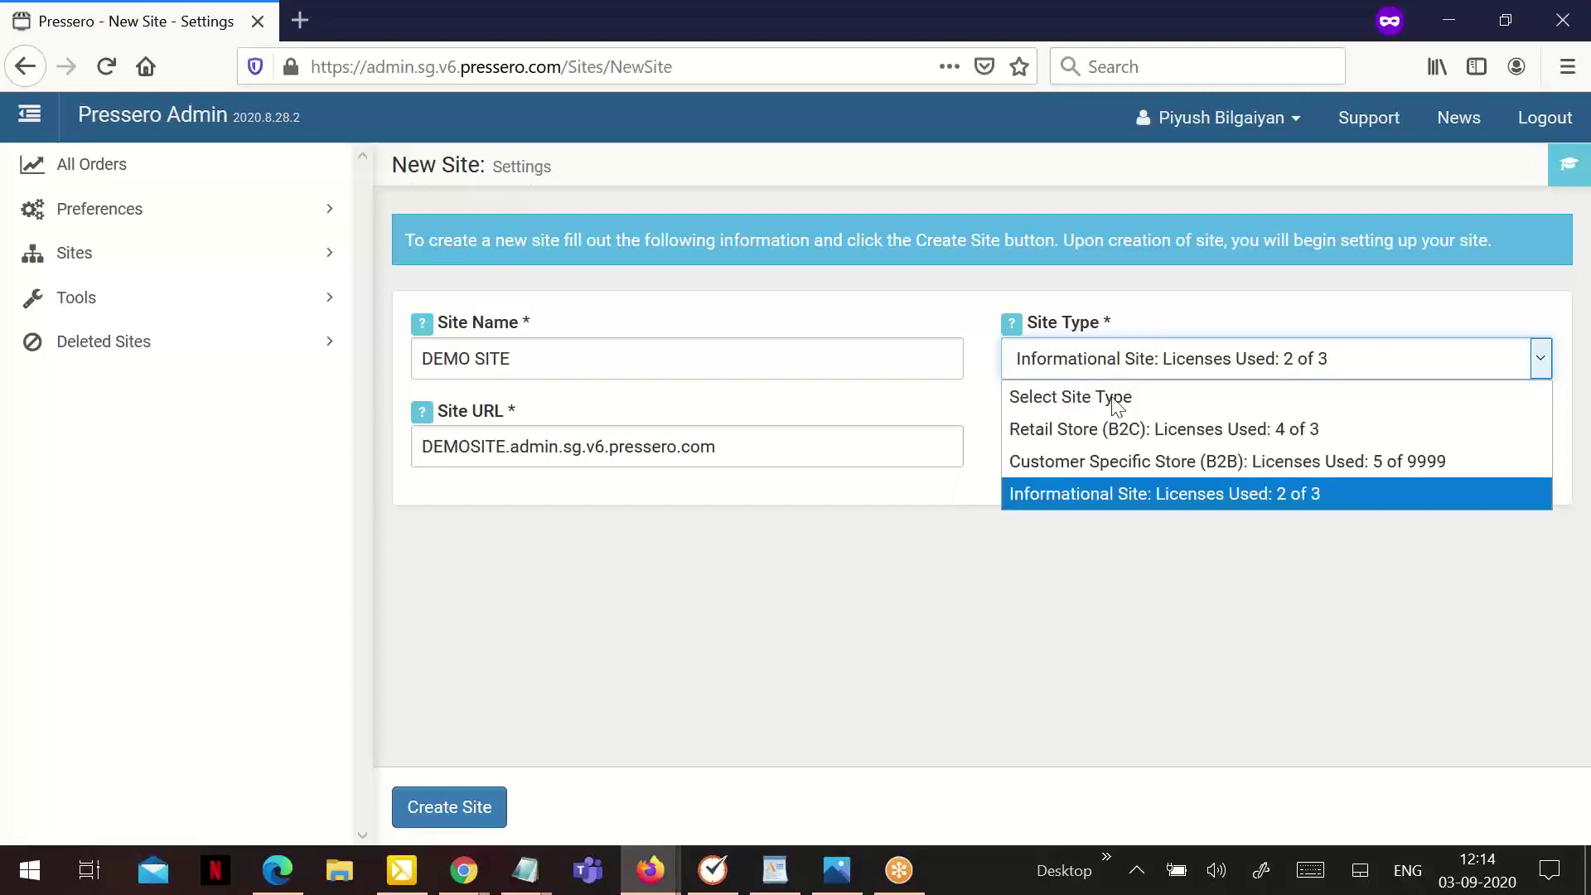
click(1155, 461)
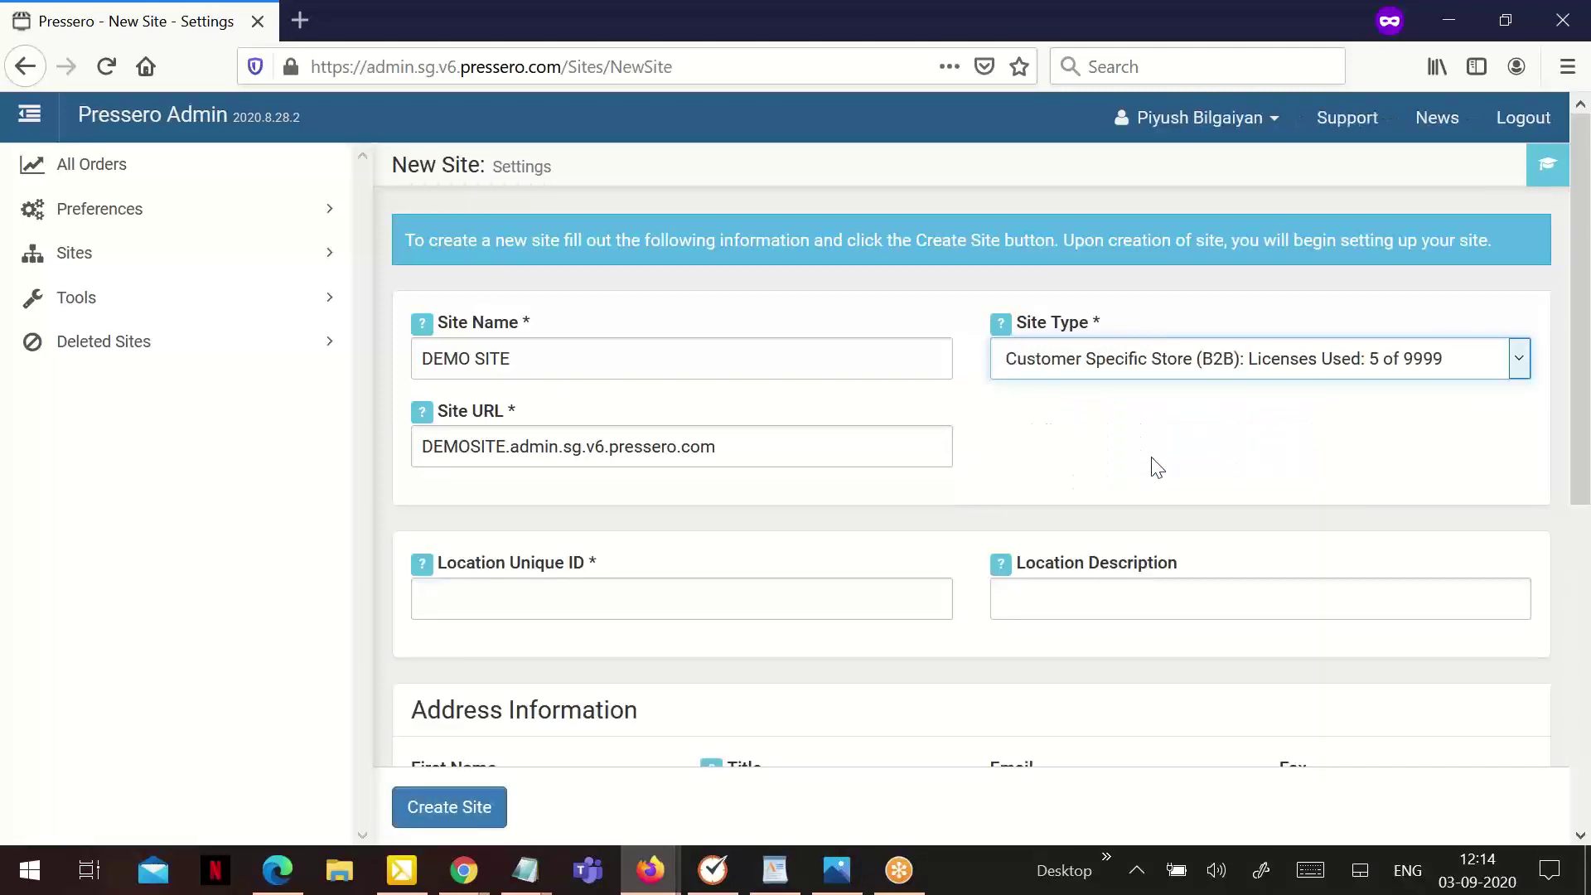
Enter NY as the Location Unique ID and DEMO as the Business Name
scroll(928, 472, down, 2)
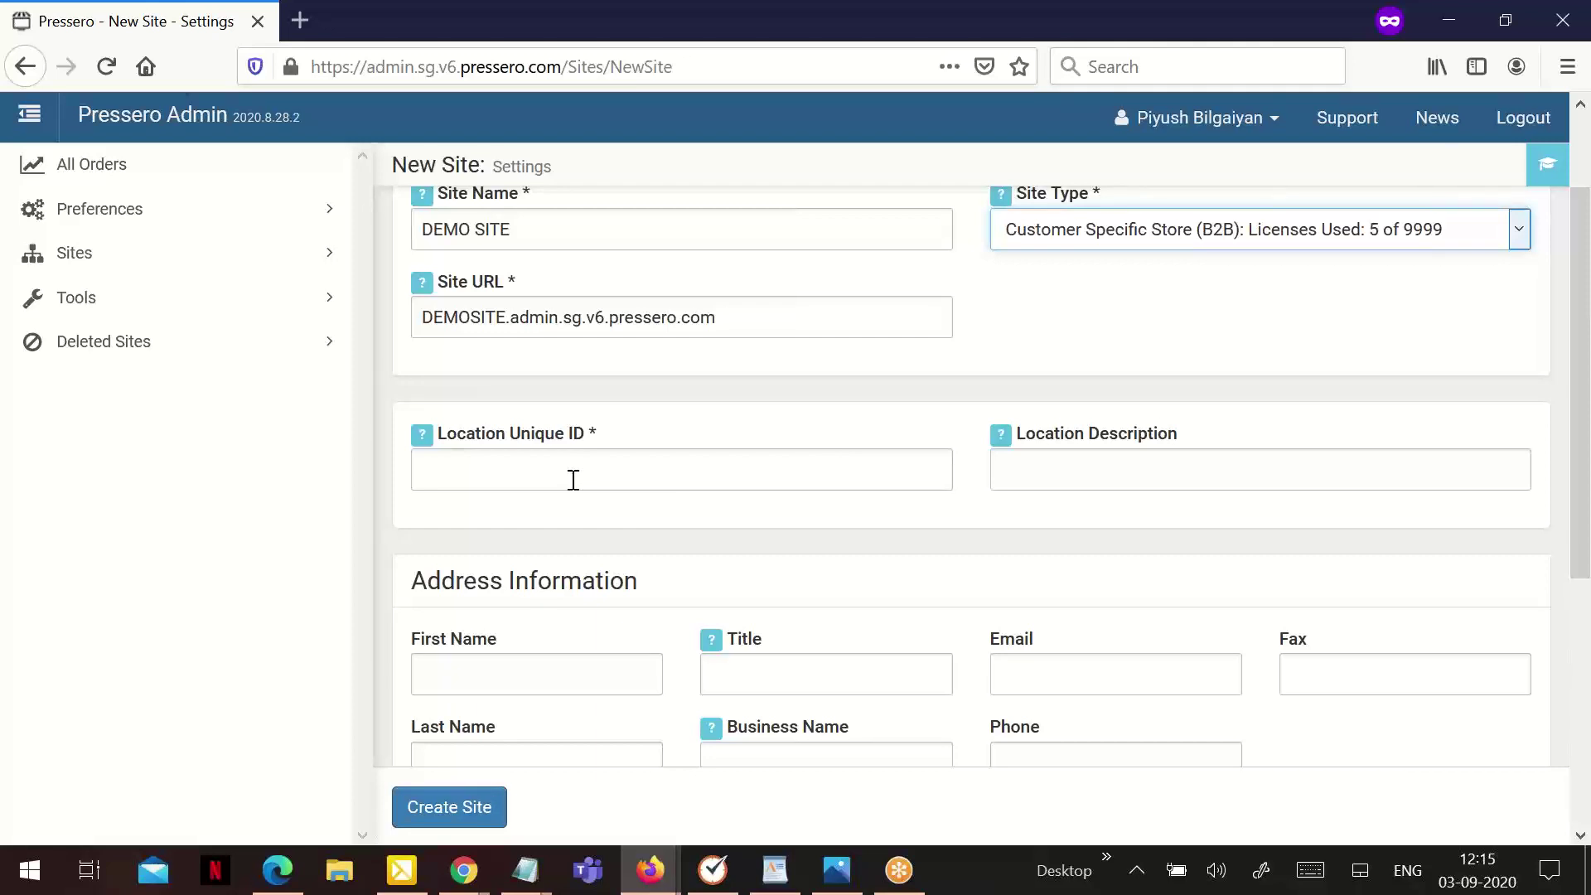
click(573, 480)
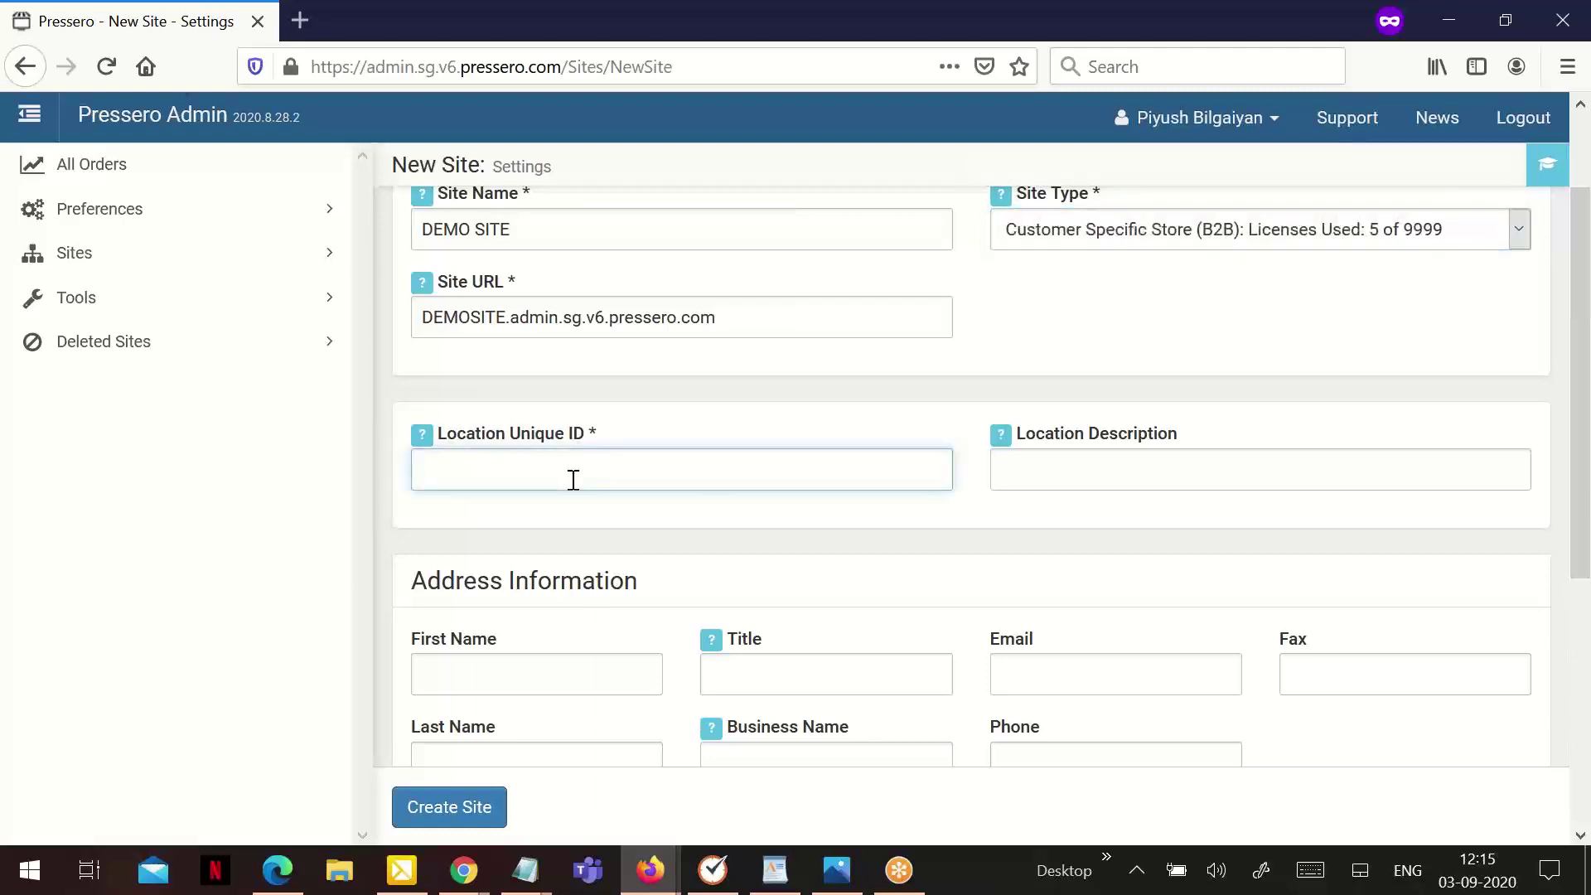
text(NY)
click(1042, 473)
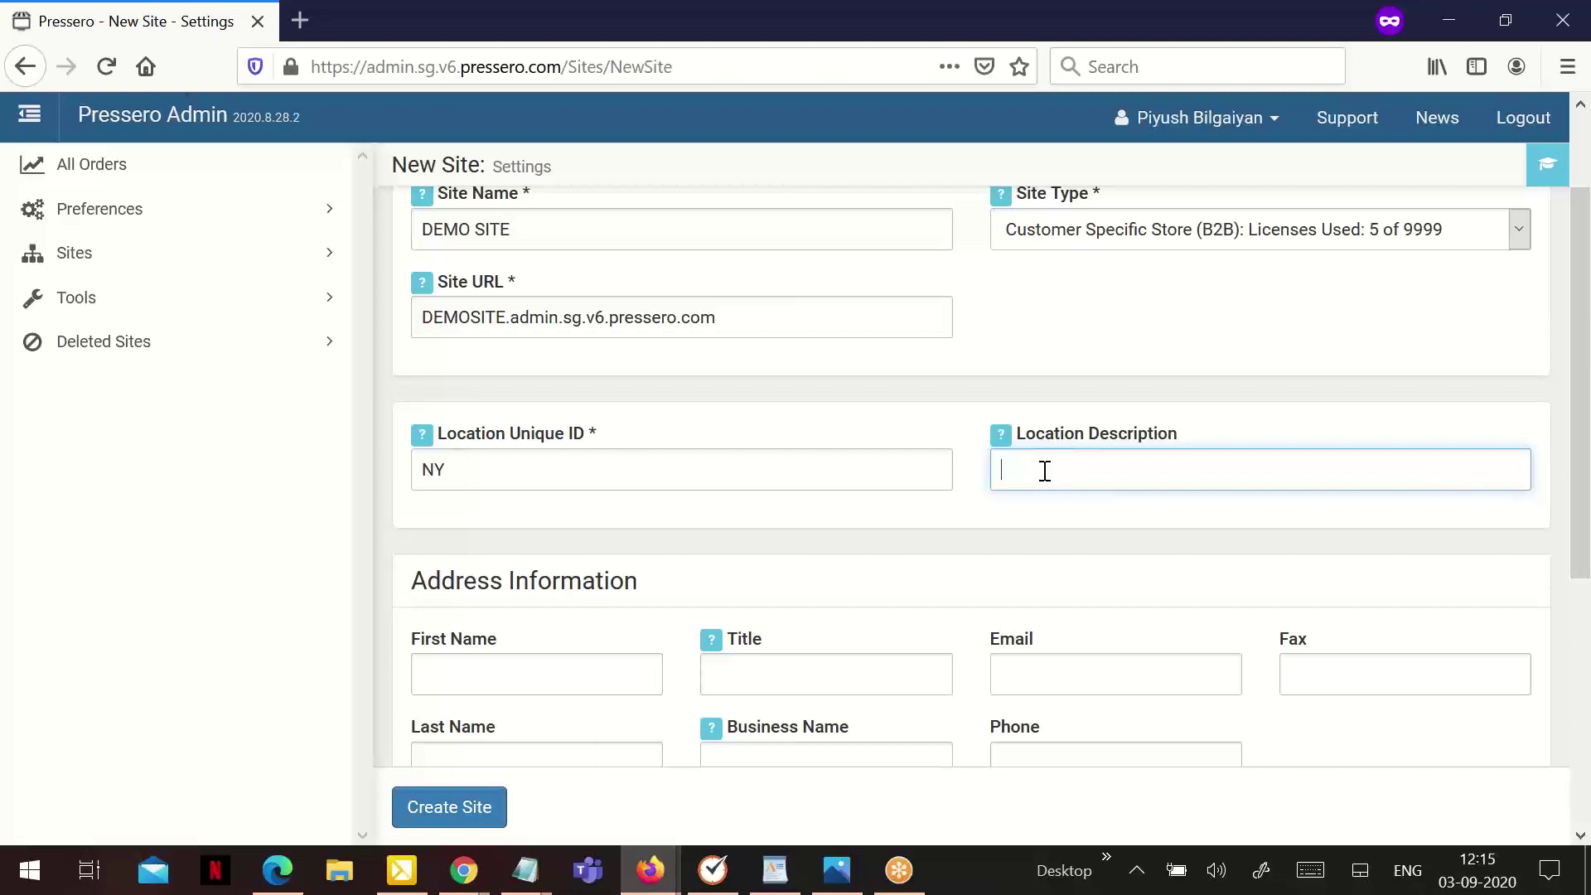
scroll(717, 451, down, 3)
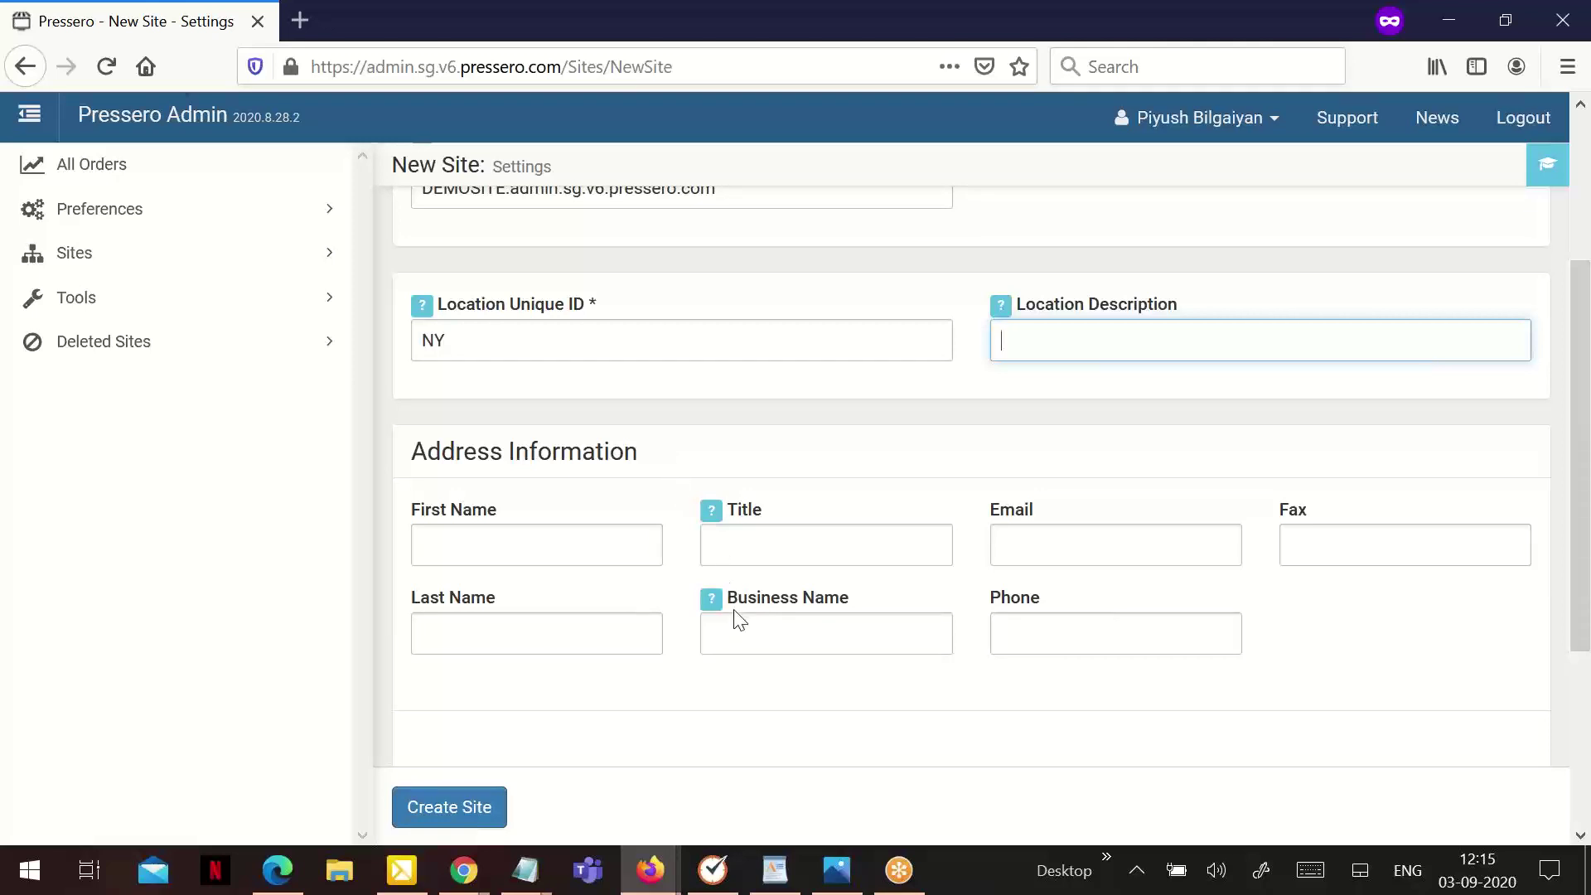
scroll(734, 614, down, 3)
scroll(731, 522, up, 2)
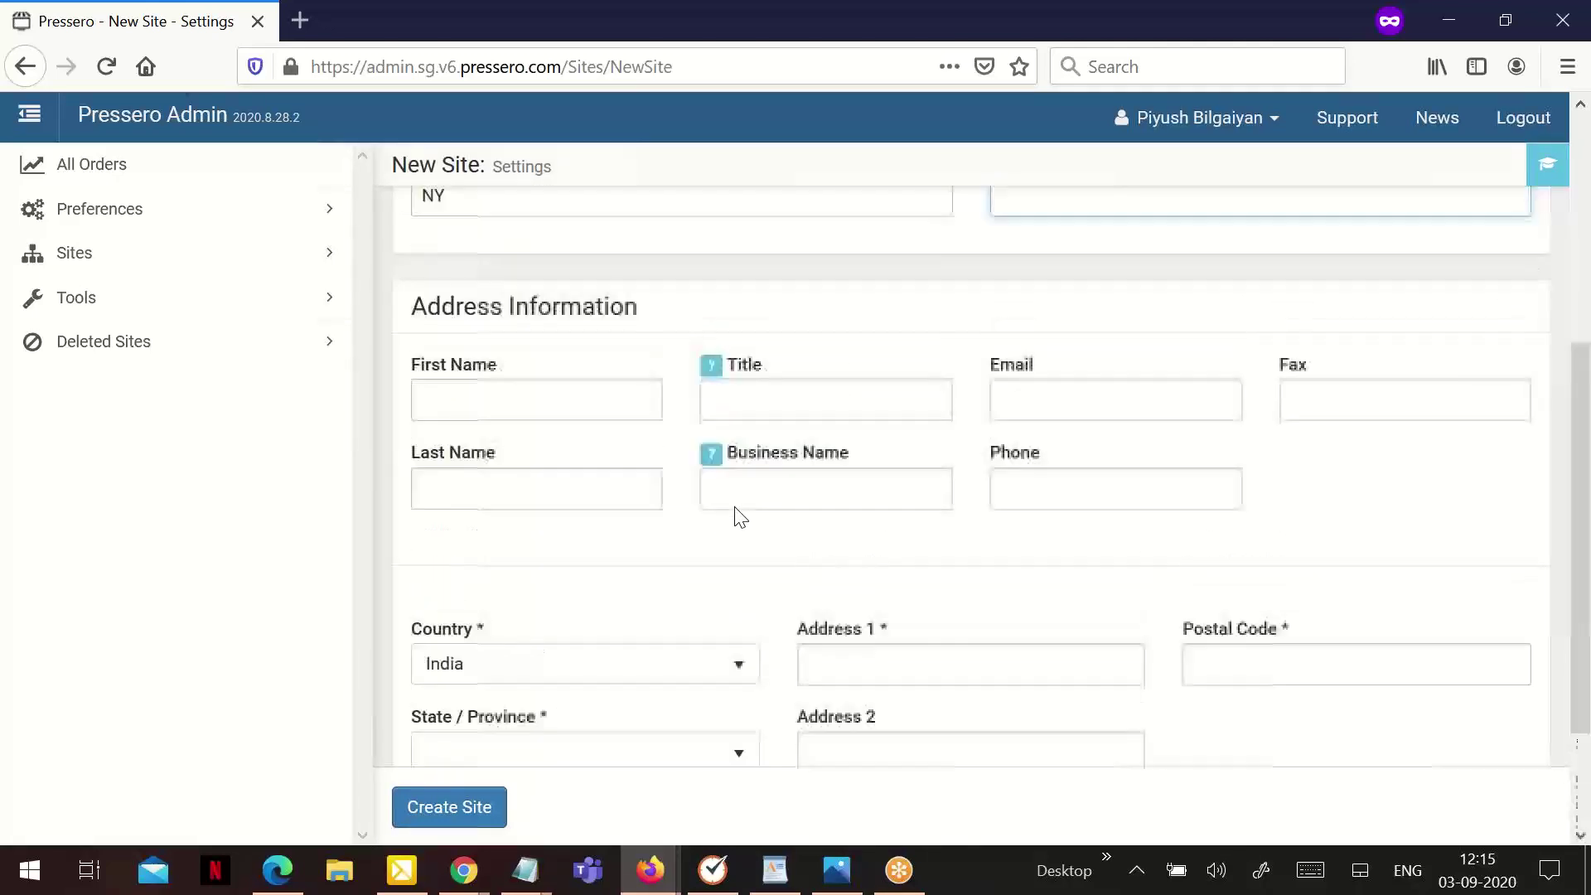
click(739, 511)
text(DEMO)
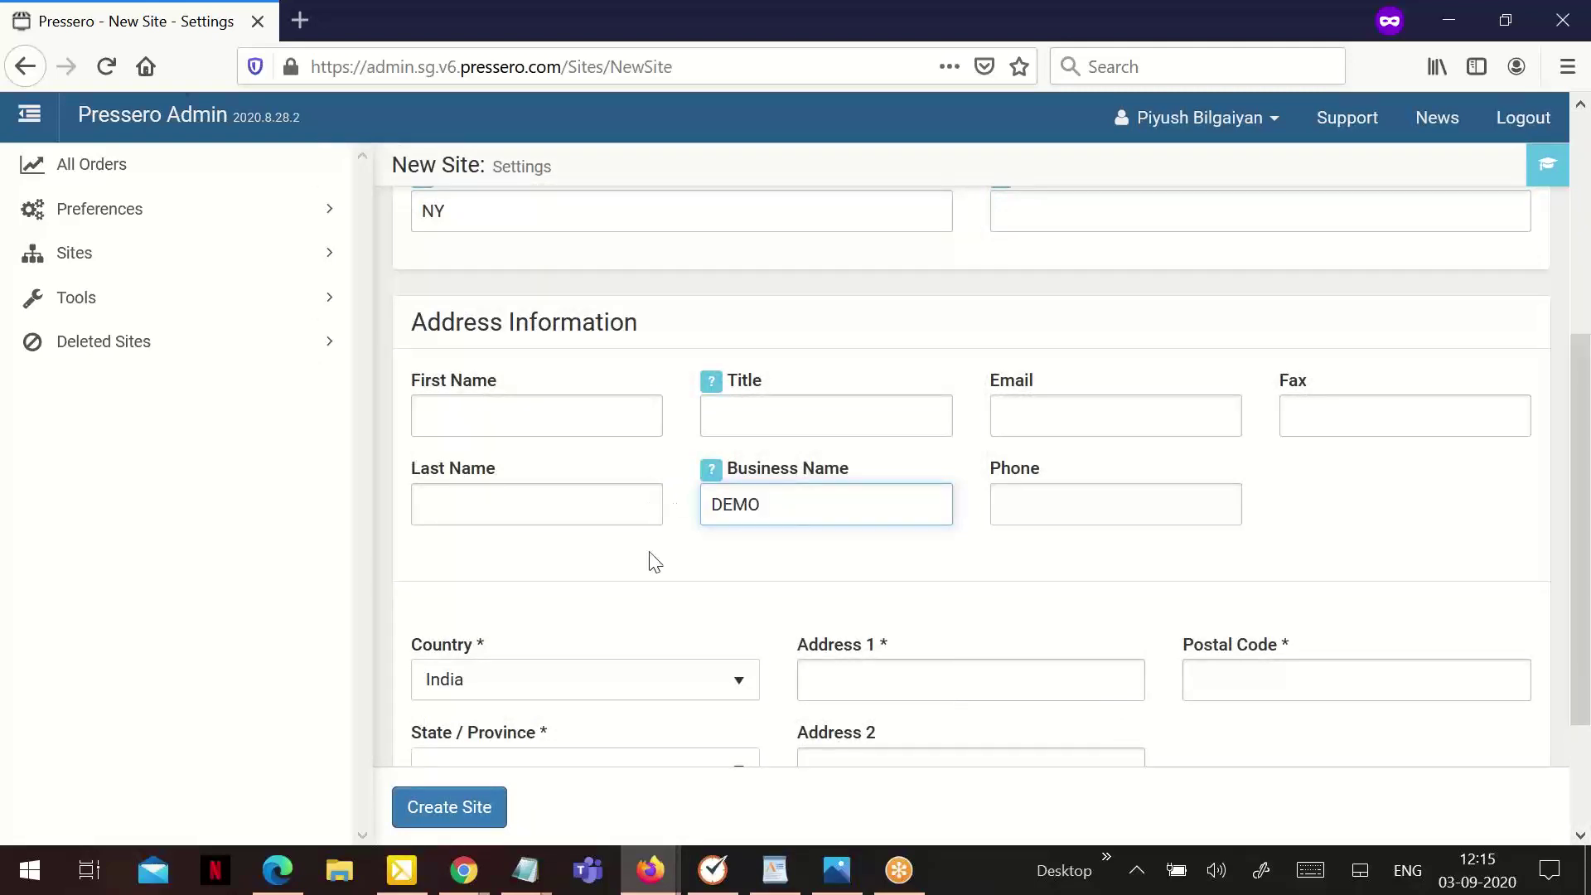
Select Maharashtra as the state and fill in the city, first address line and postal code
scroll(650, 558, down, 2)
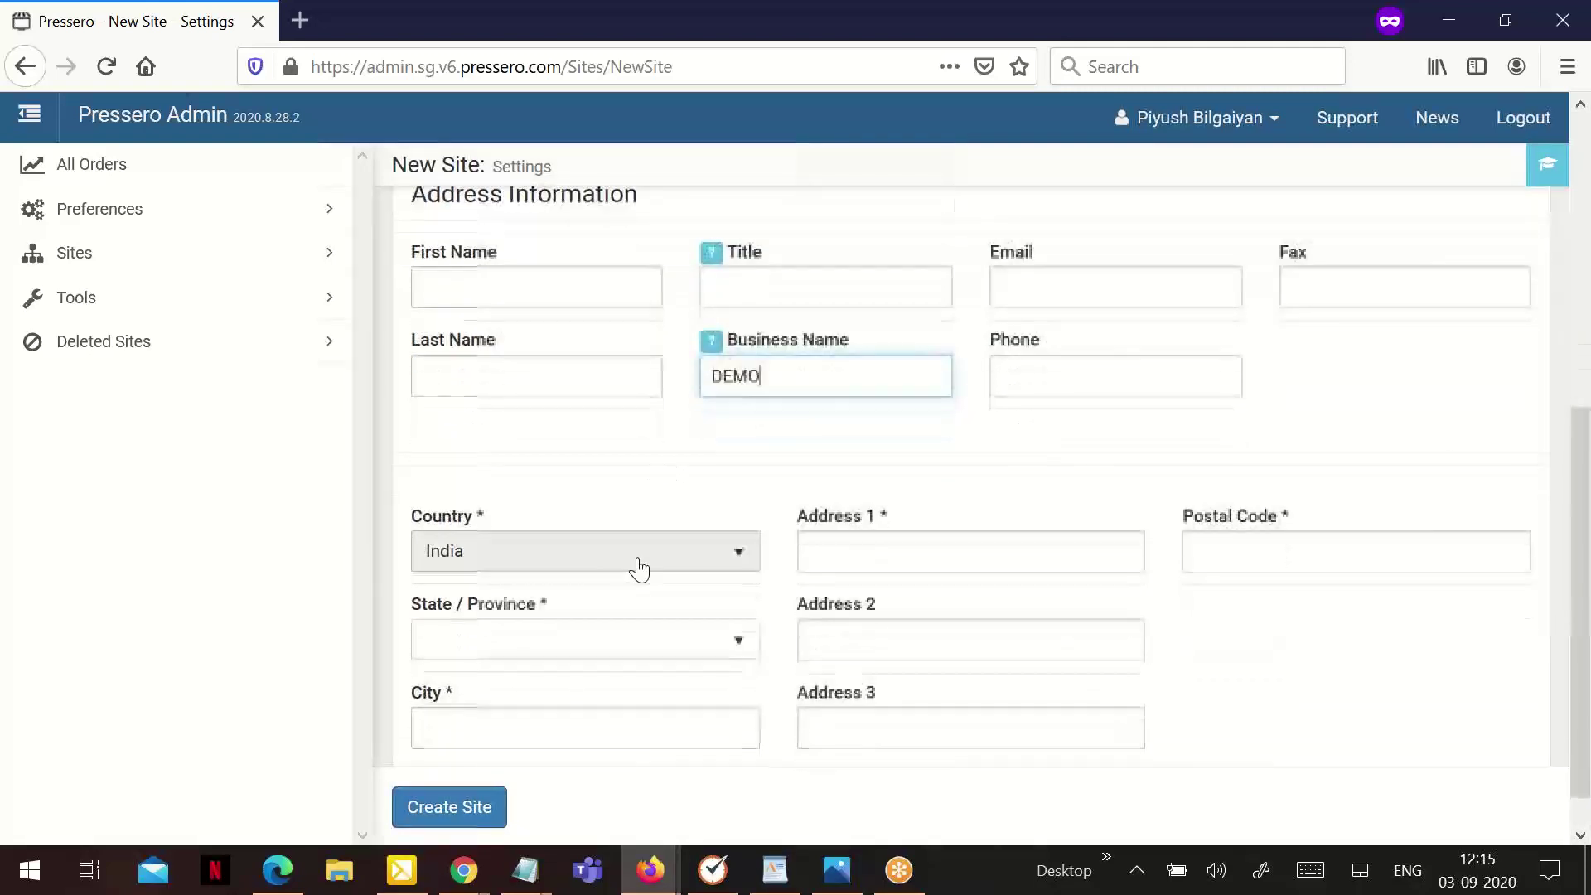
click(560, 599)
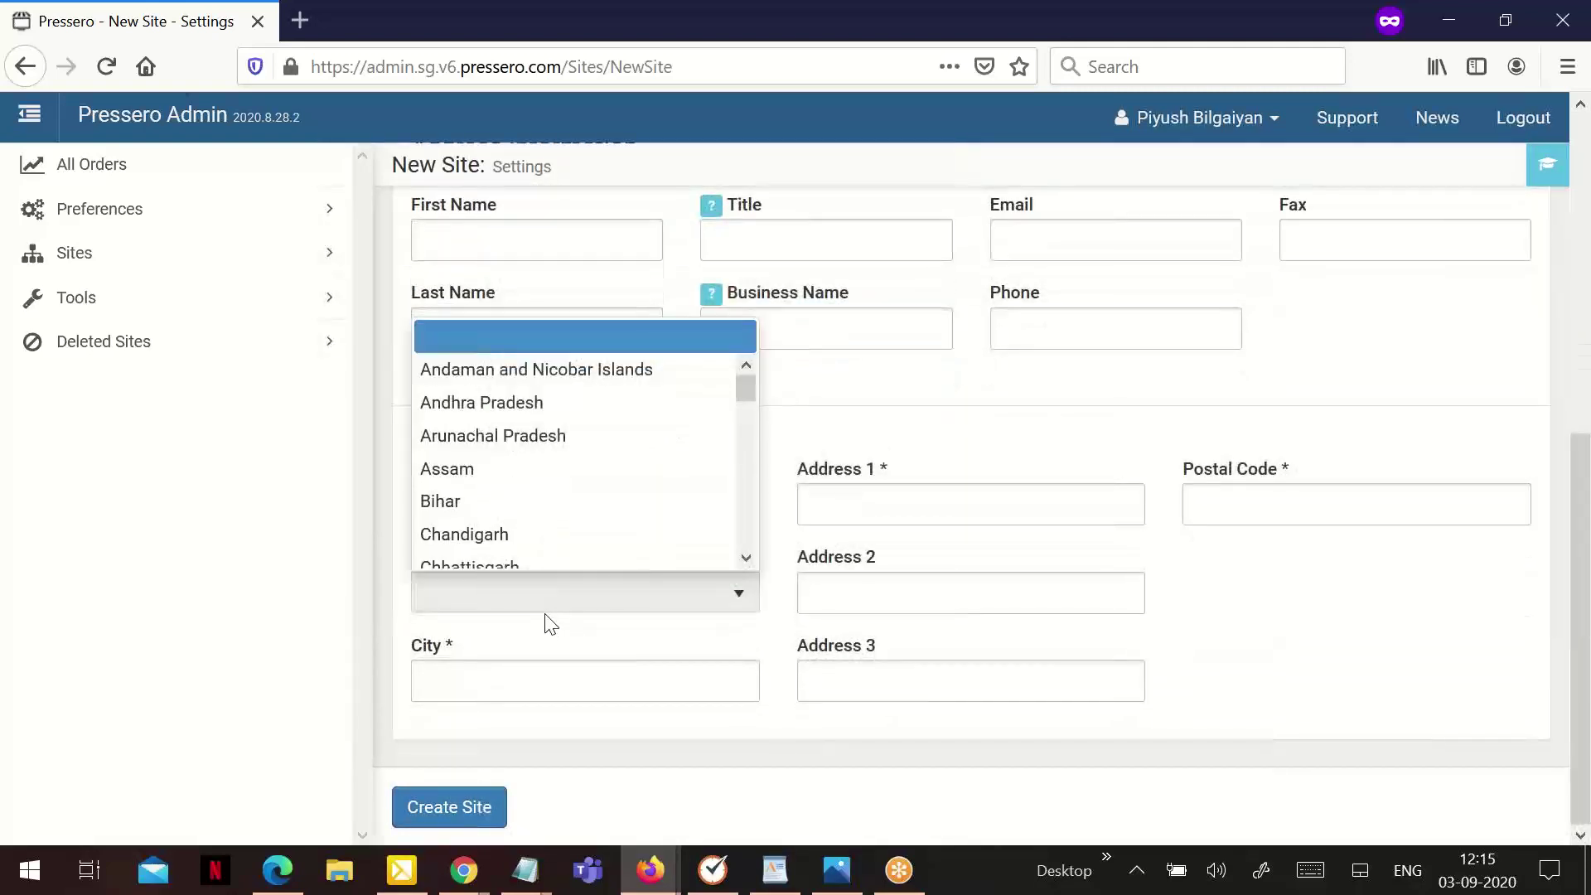
text(mah)
click(547, 553)
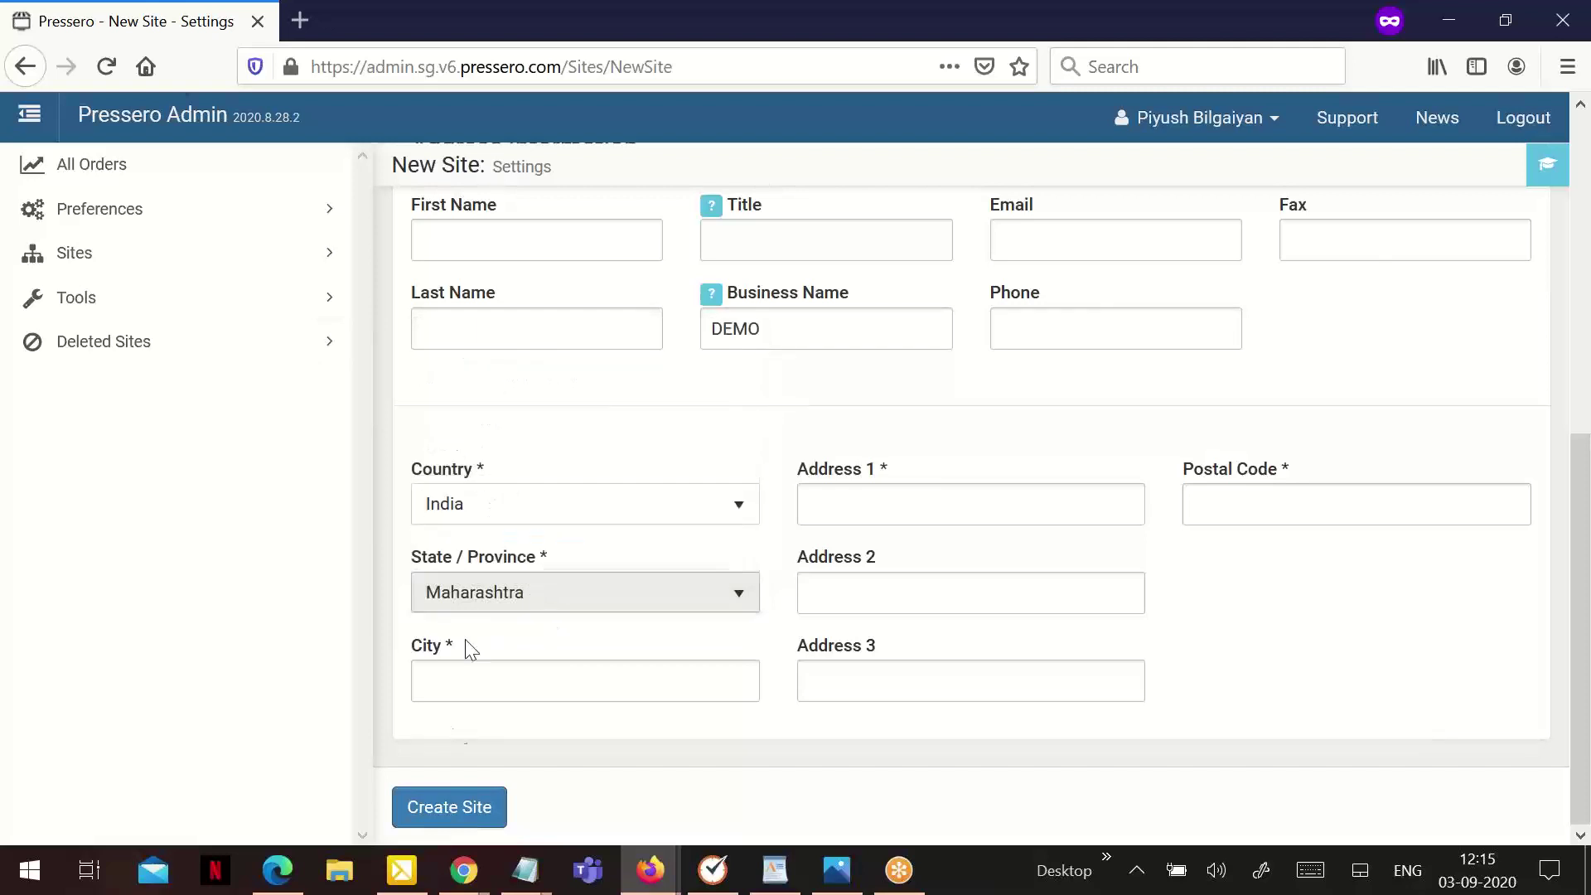
click(460, 684)
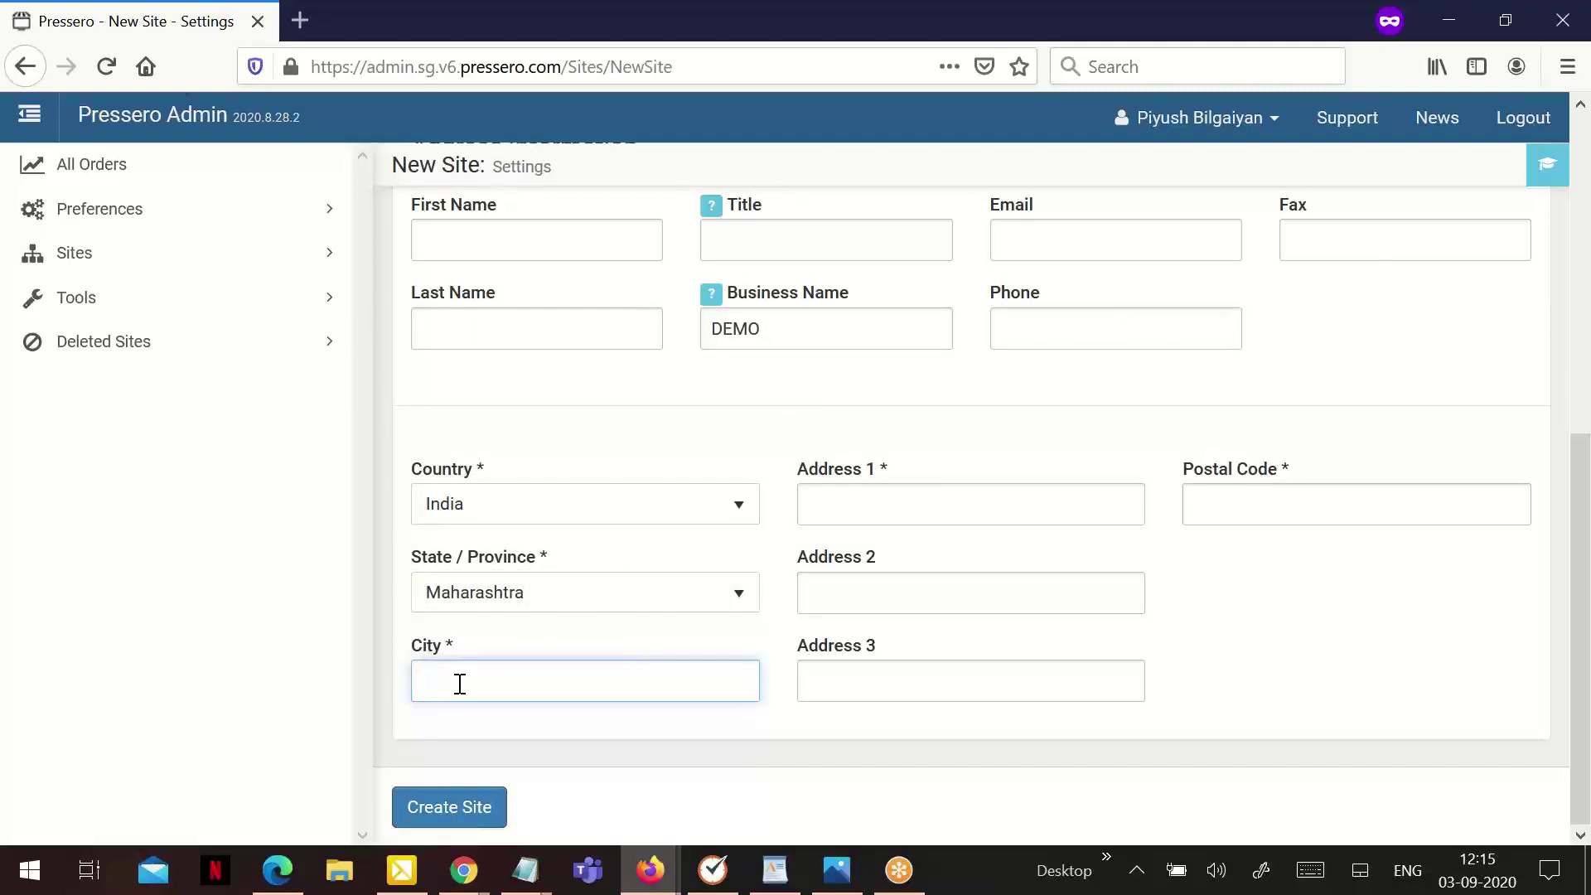
text(Pune)
click(862, 494)
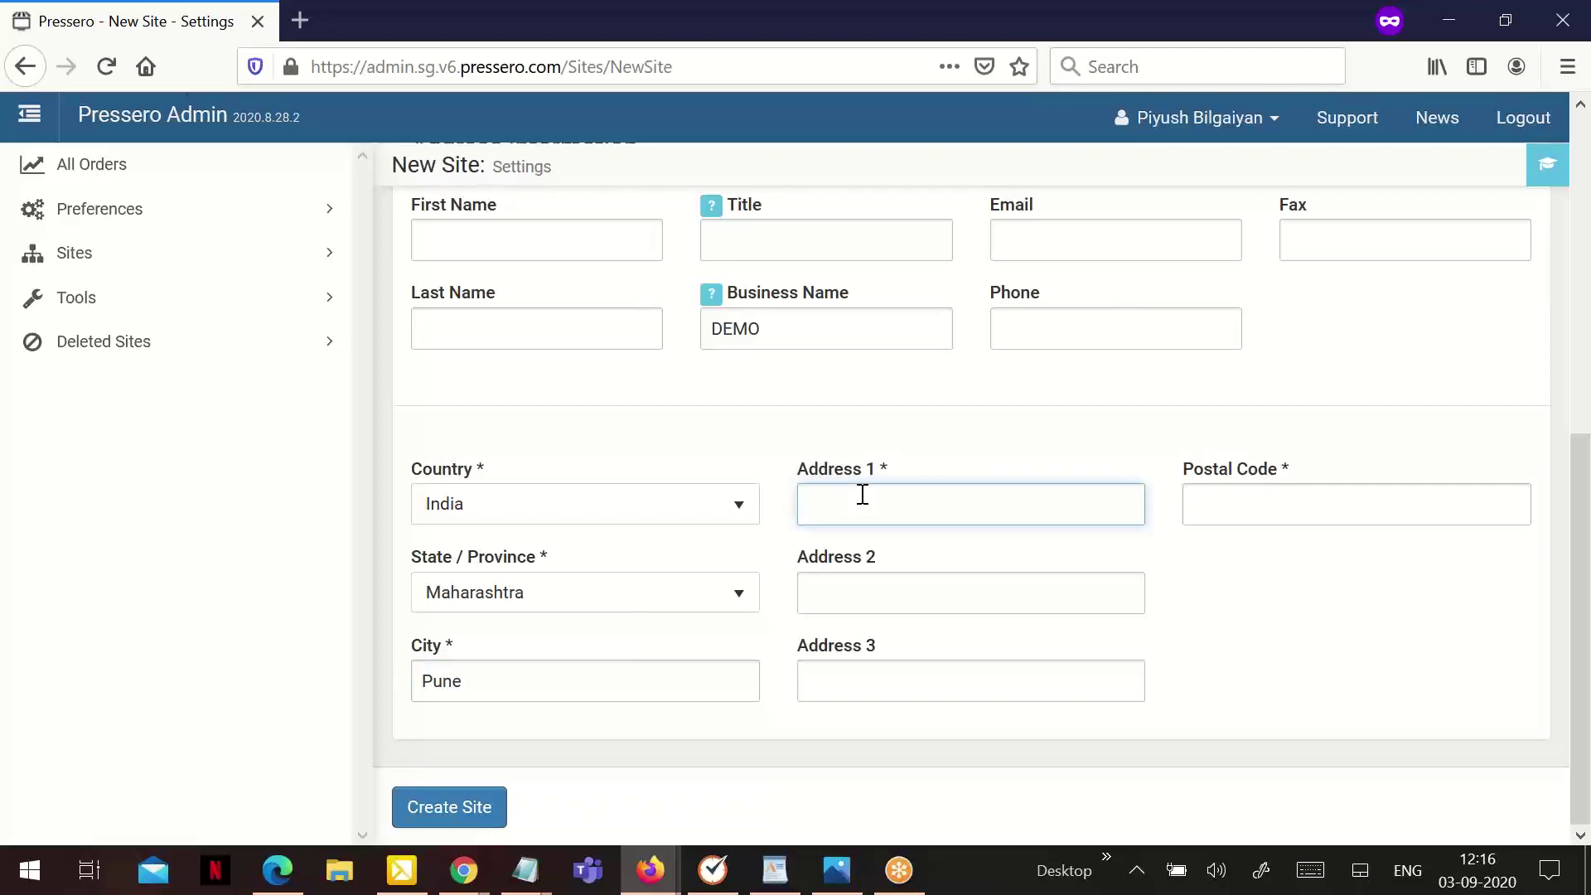
text(Magarpatta)
click(1256, 511)
text(2222222)
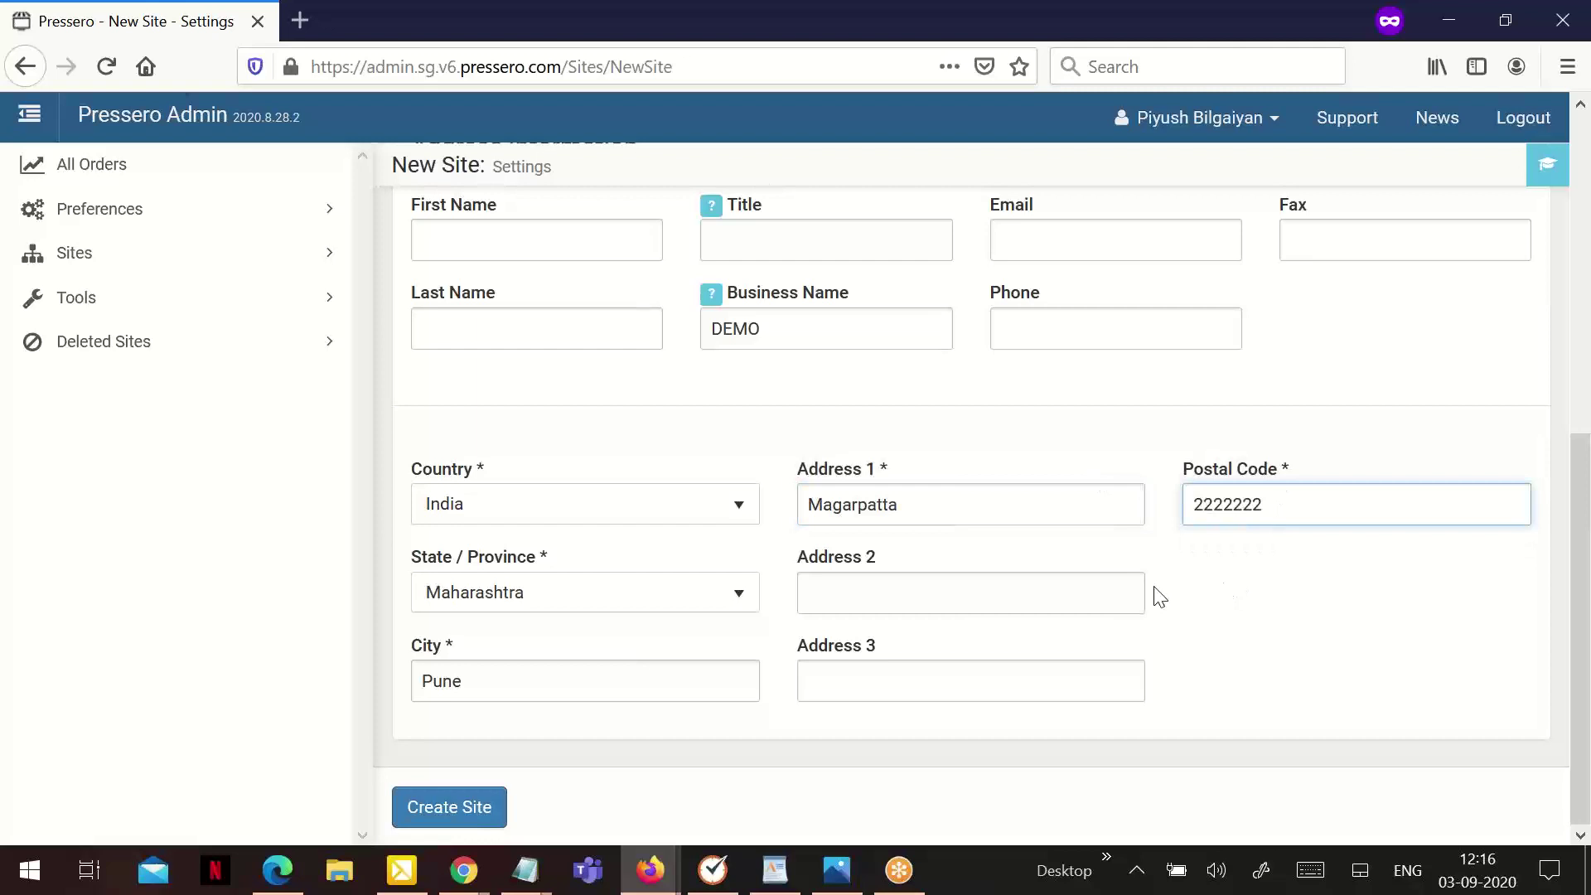
scroll(678, 628, up, 7)
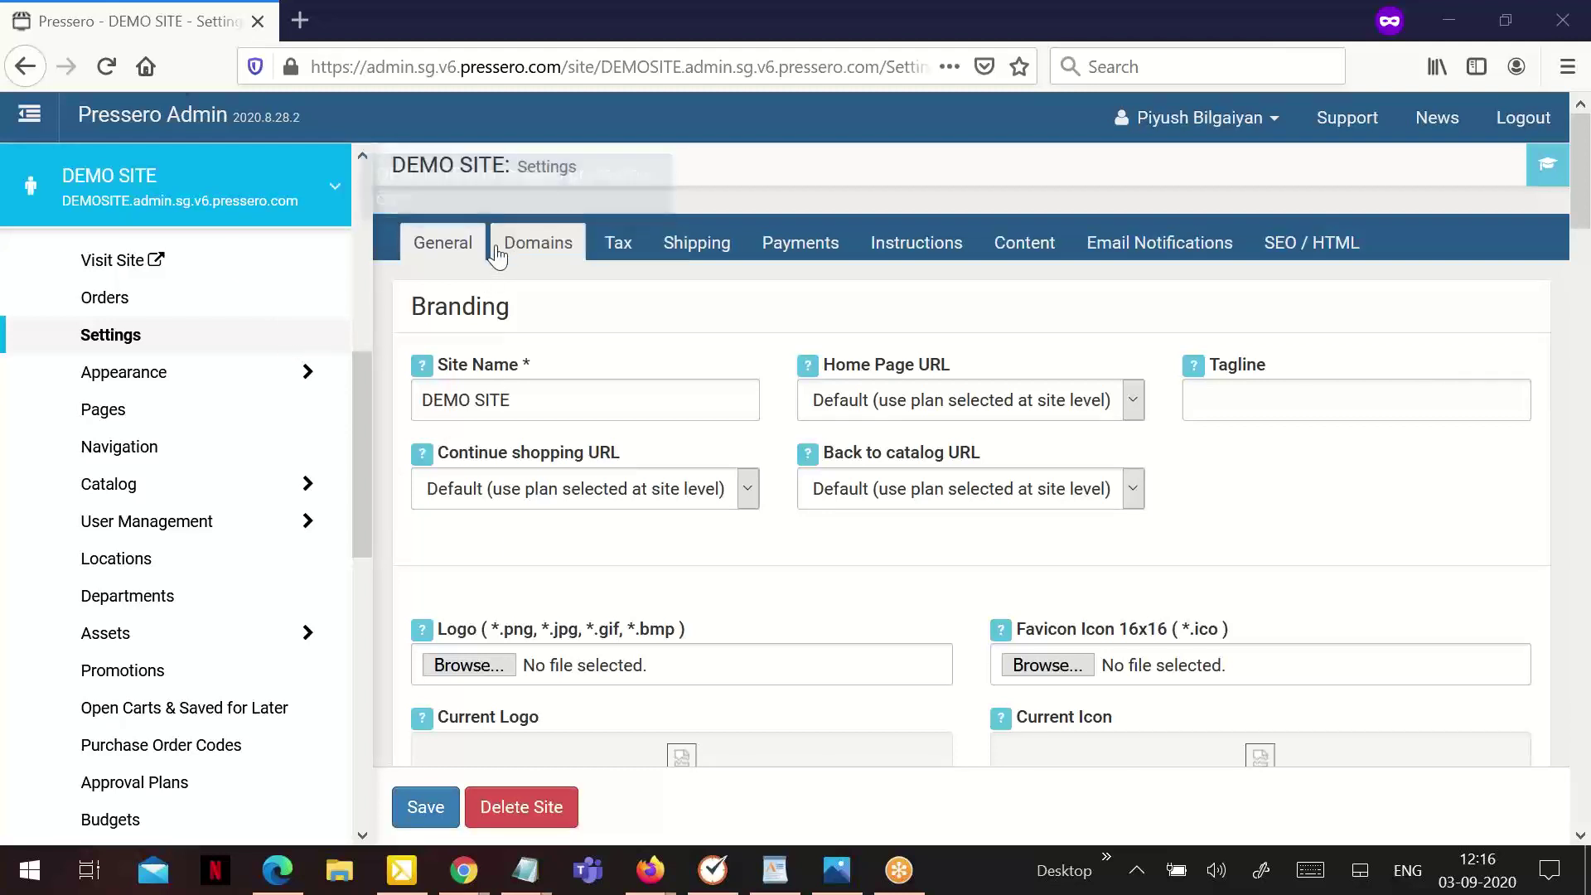
Open DEMO SITE's Domains settings showing its DEMOSITE.admin.sg.v6.pressero.com domain
click(554, 246)
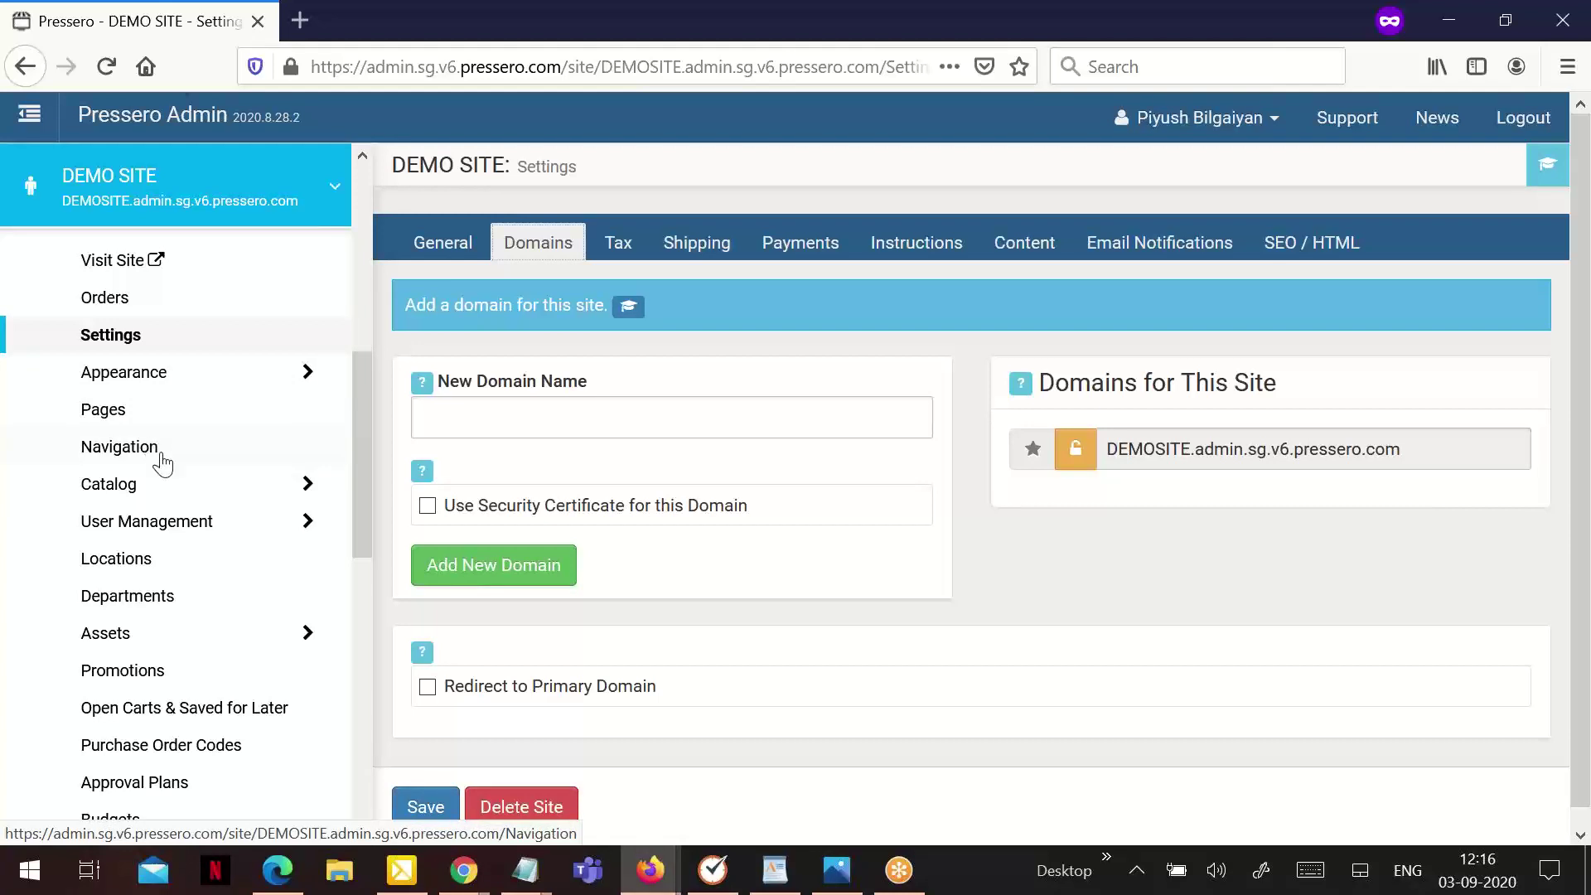
Enable the Delivery shipping method in DEMO SITE's Shipping settings
click(687, 253)
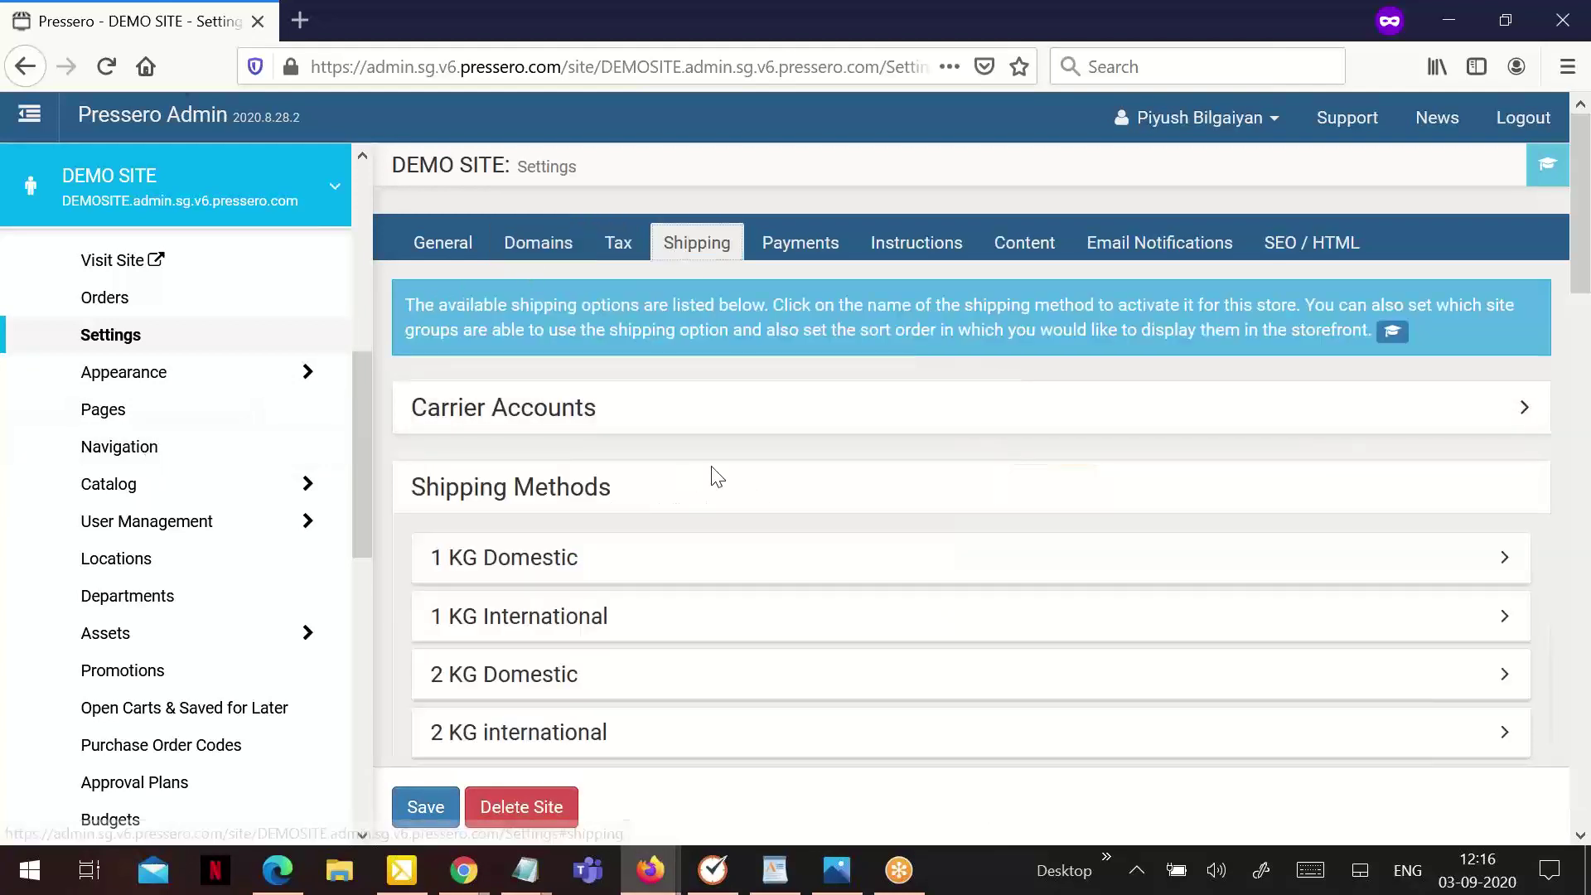
scroll(721, 476, down, 8)
click(550, 325)
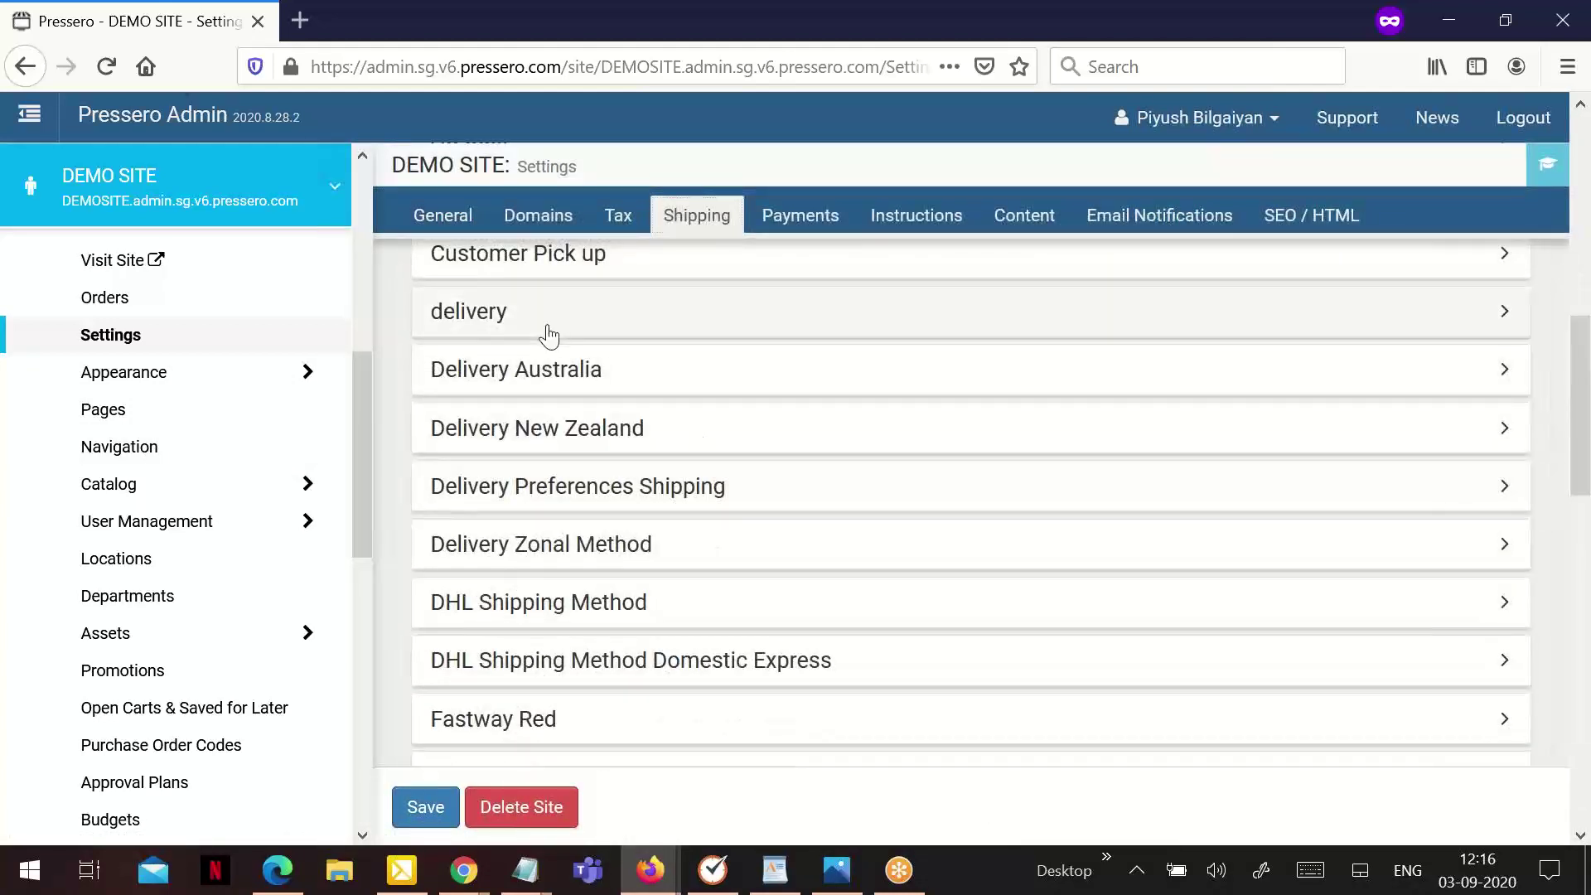
click(849, 401)
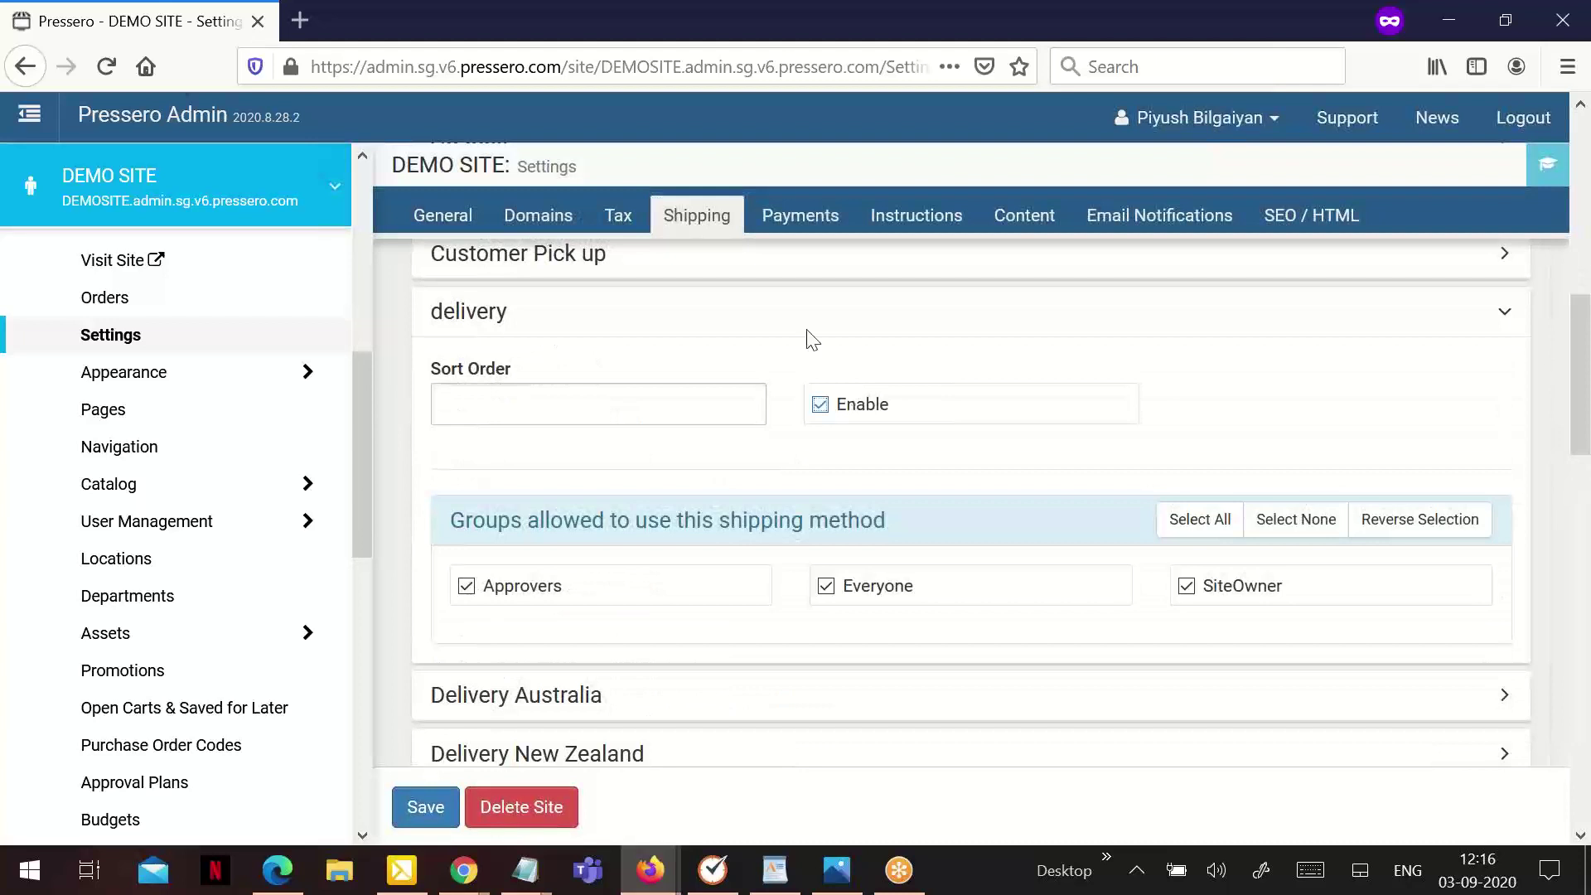
Enable the Misc (New MISC Method) payment method and save the site settings from the General tab
click(785, 222)
click(611, 398)
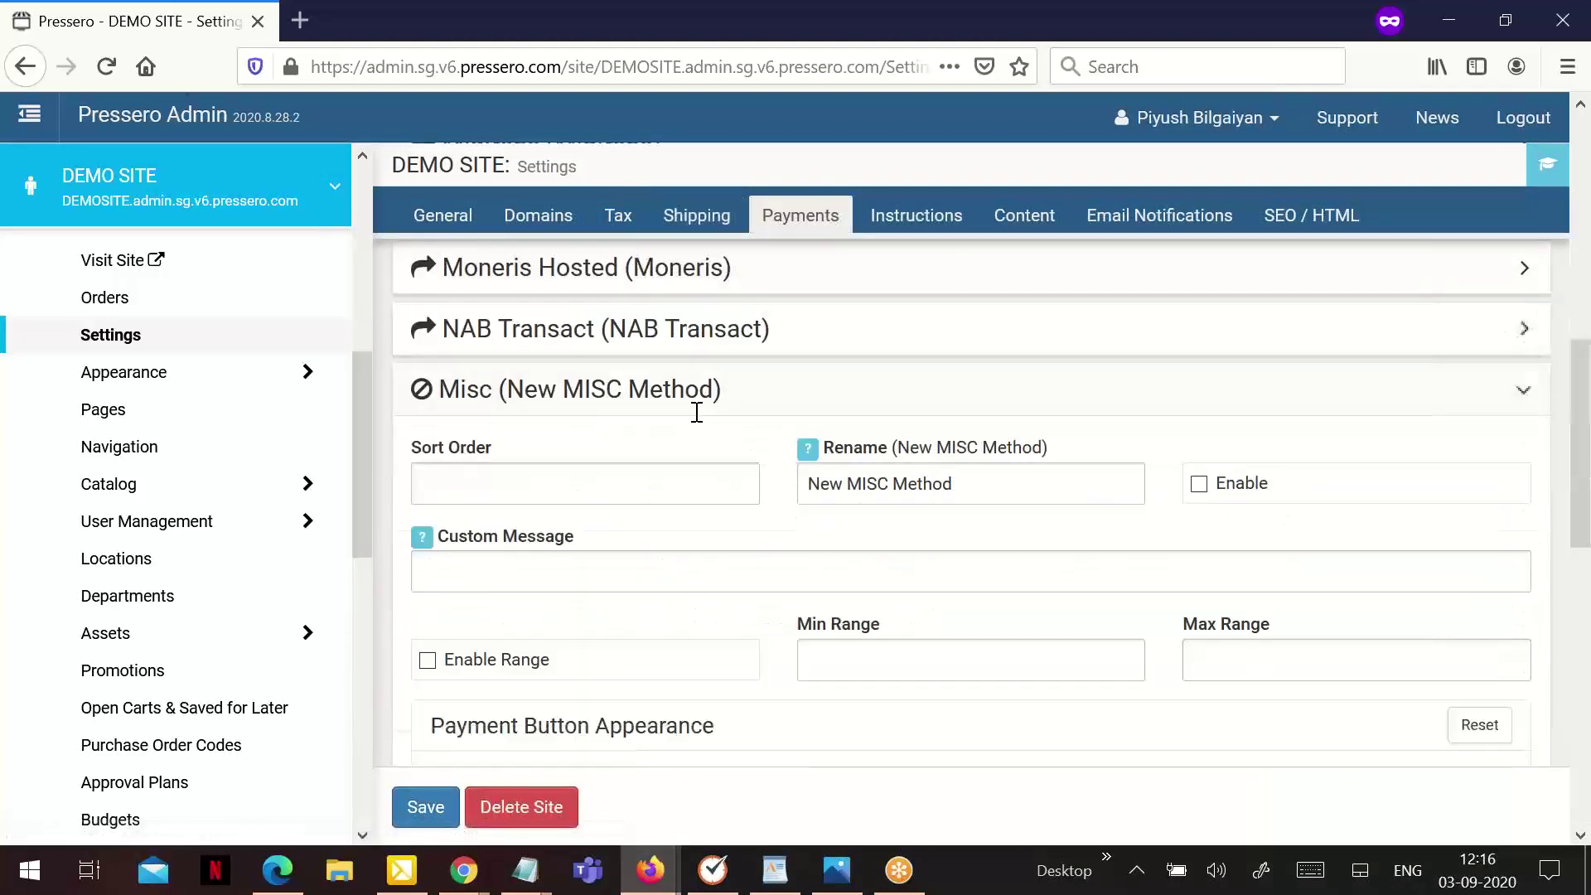
click(1196, 497)
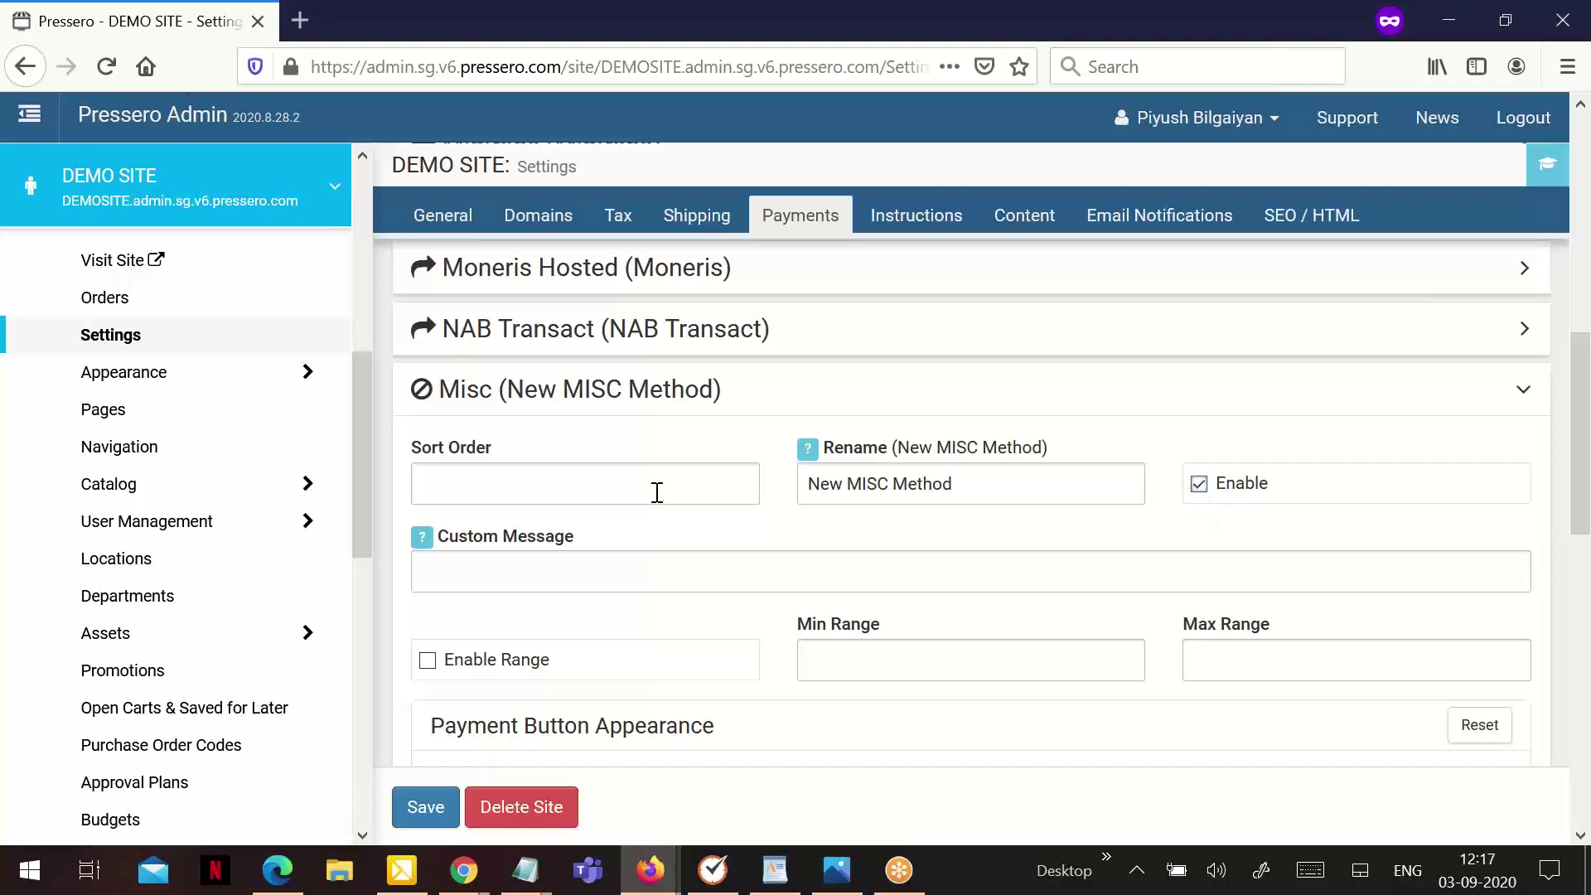
click(432, 221)
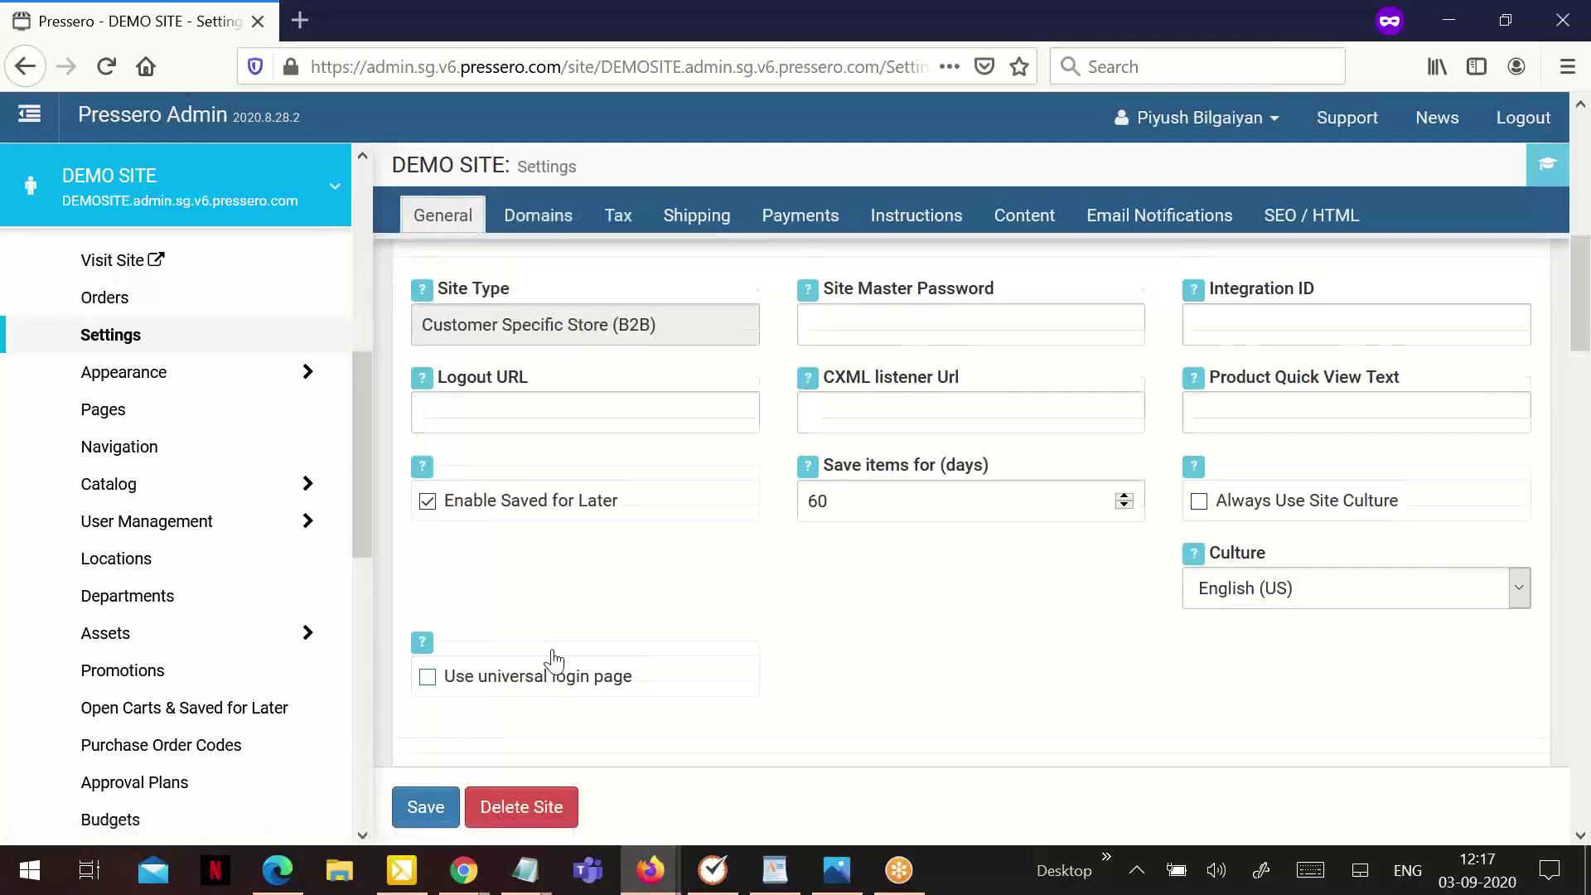
scroll(553, 661, up, 5)
click(421, 804)
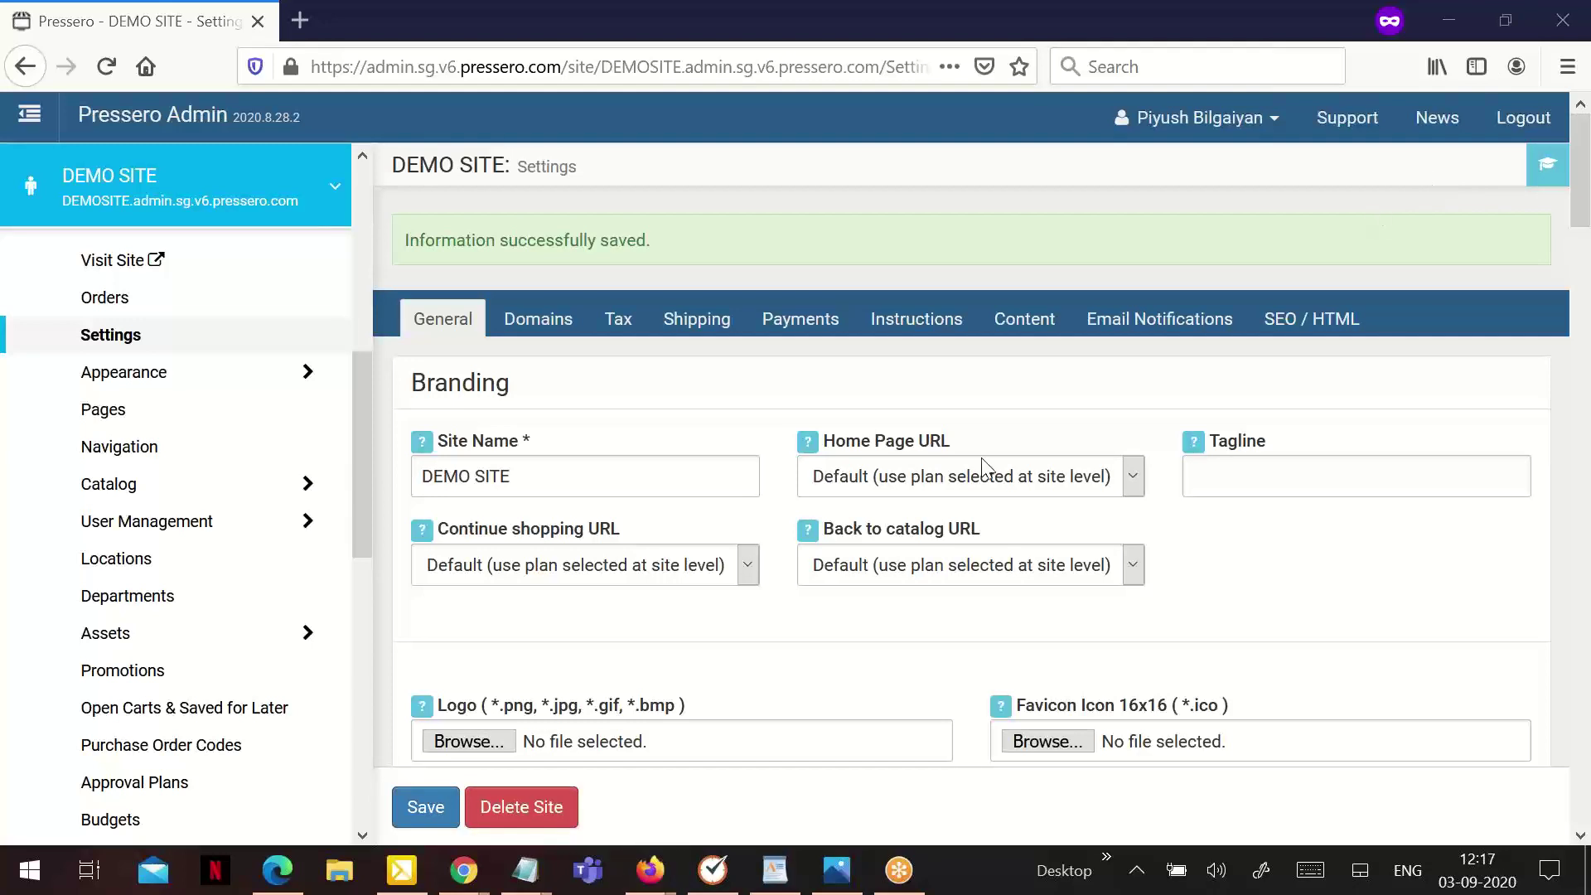
Start a site duplication with DEMO SITE as the source site
scroll(272, 494, up, 6)
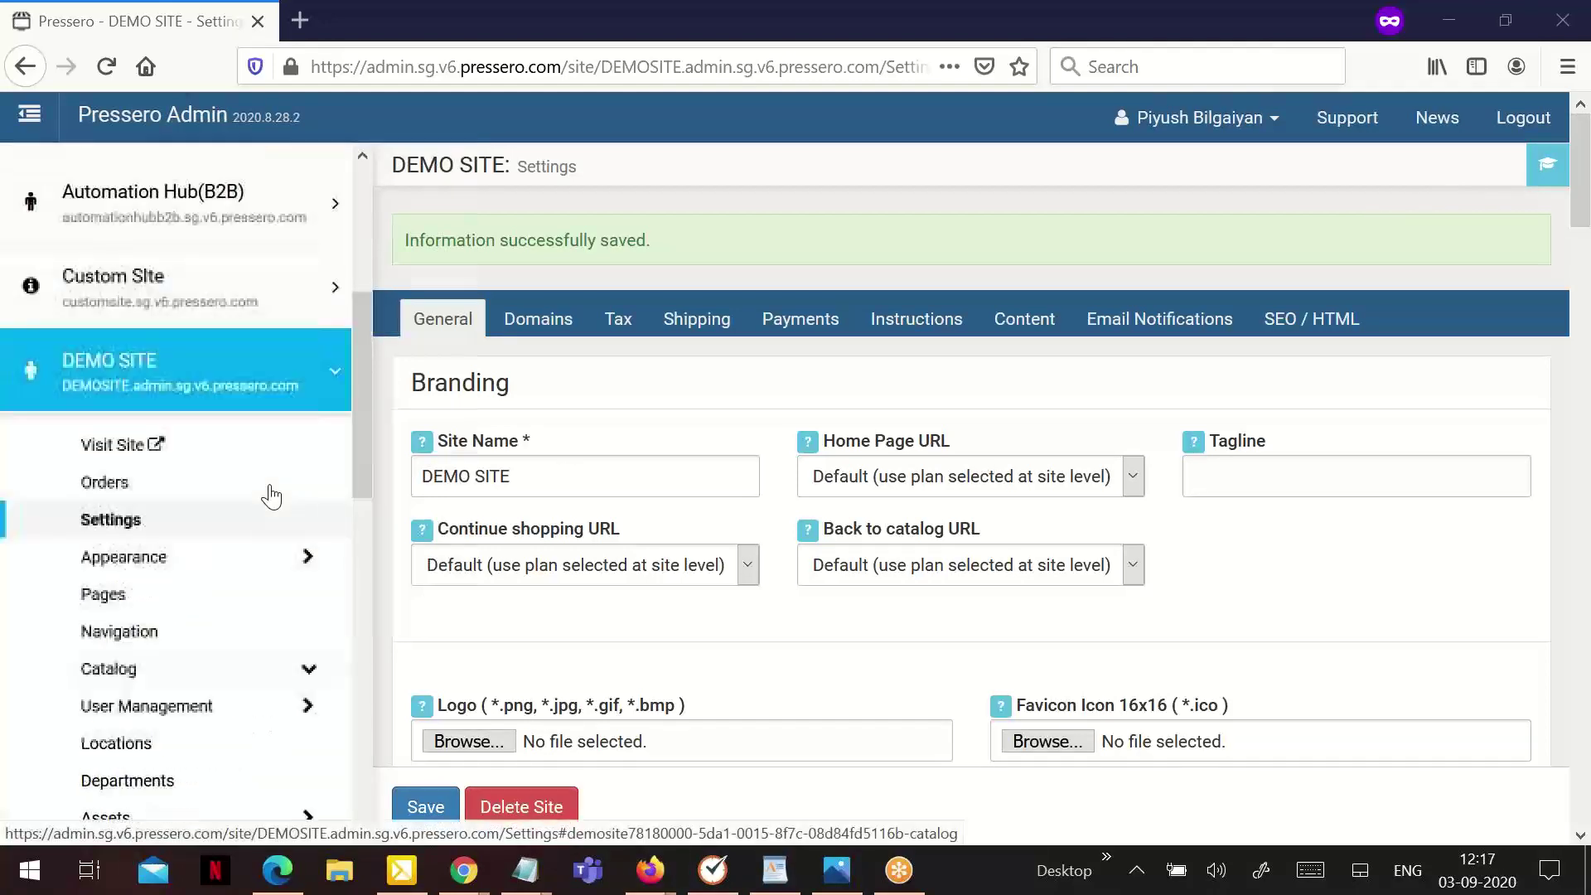
scroll(272, 494, up, 1)
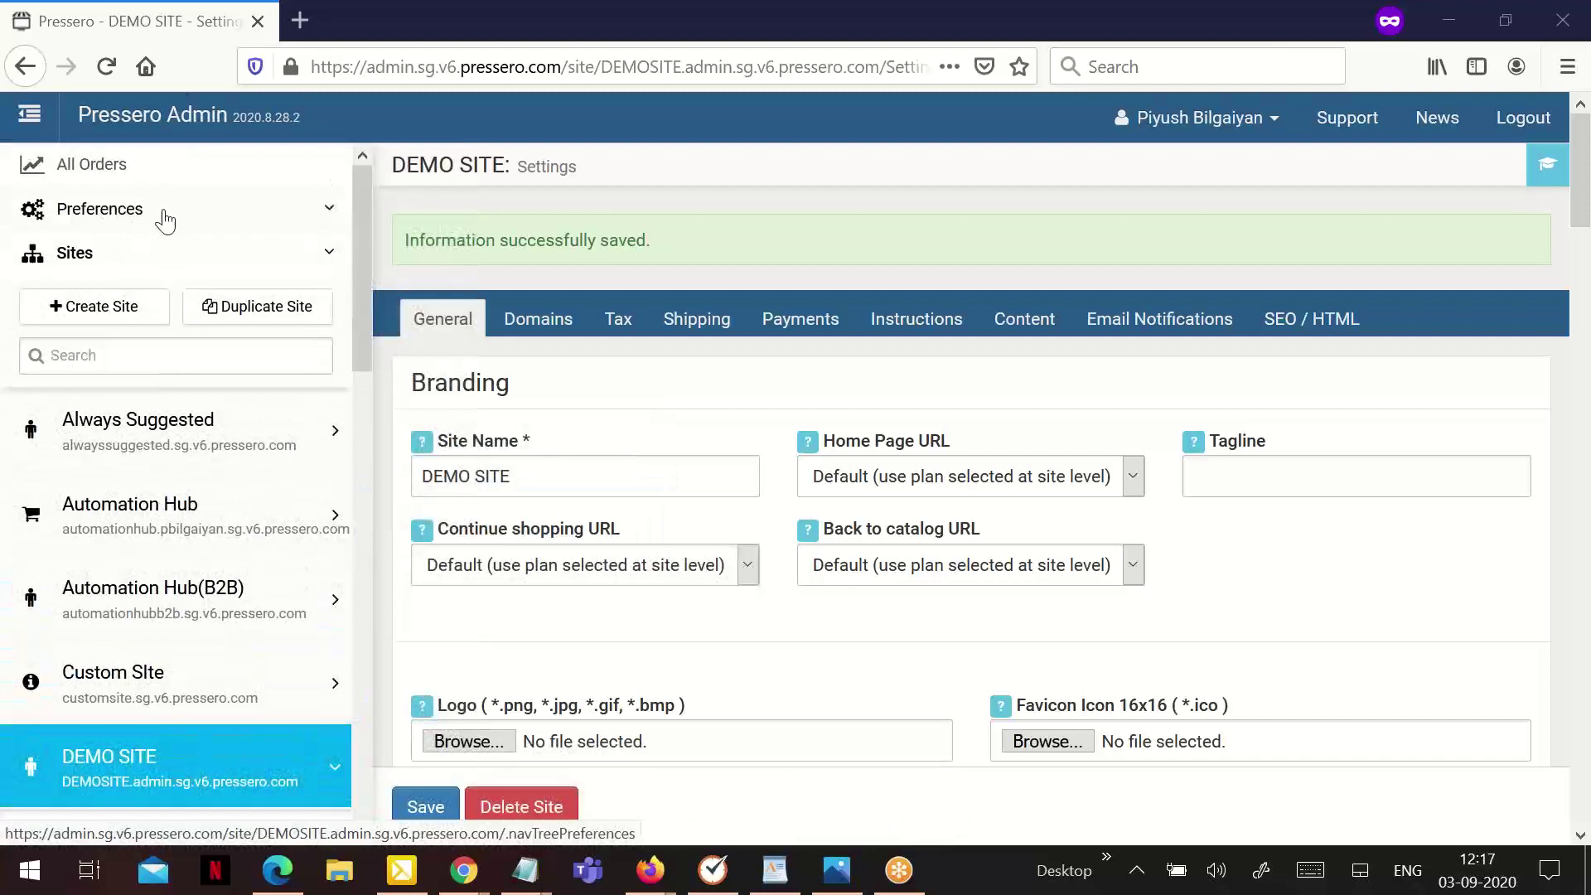
click(231, 315)
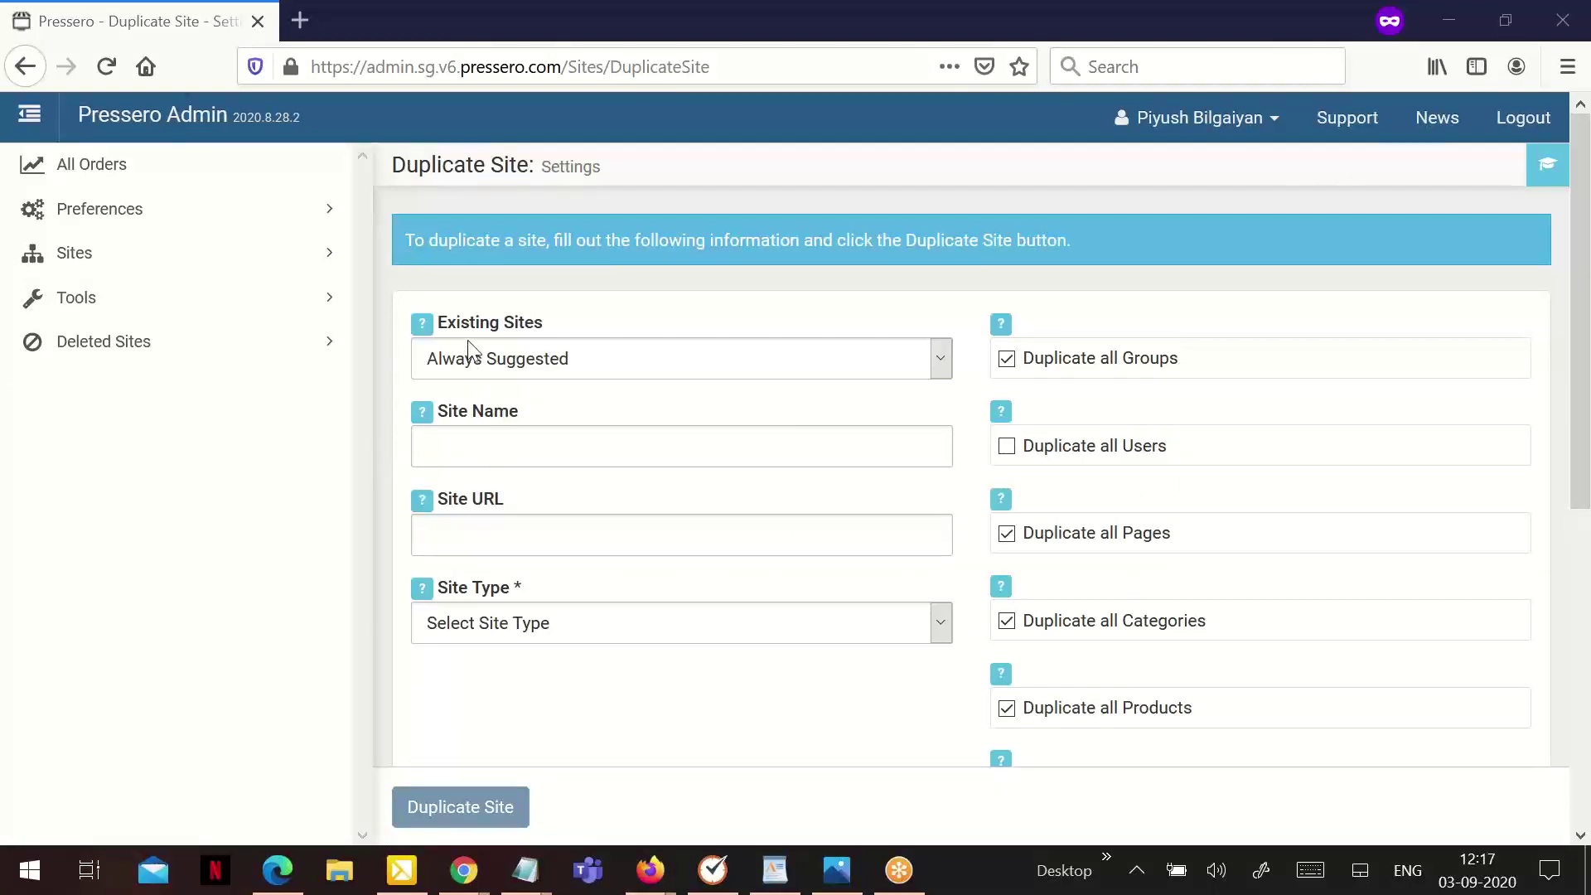
click(539, 364)
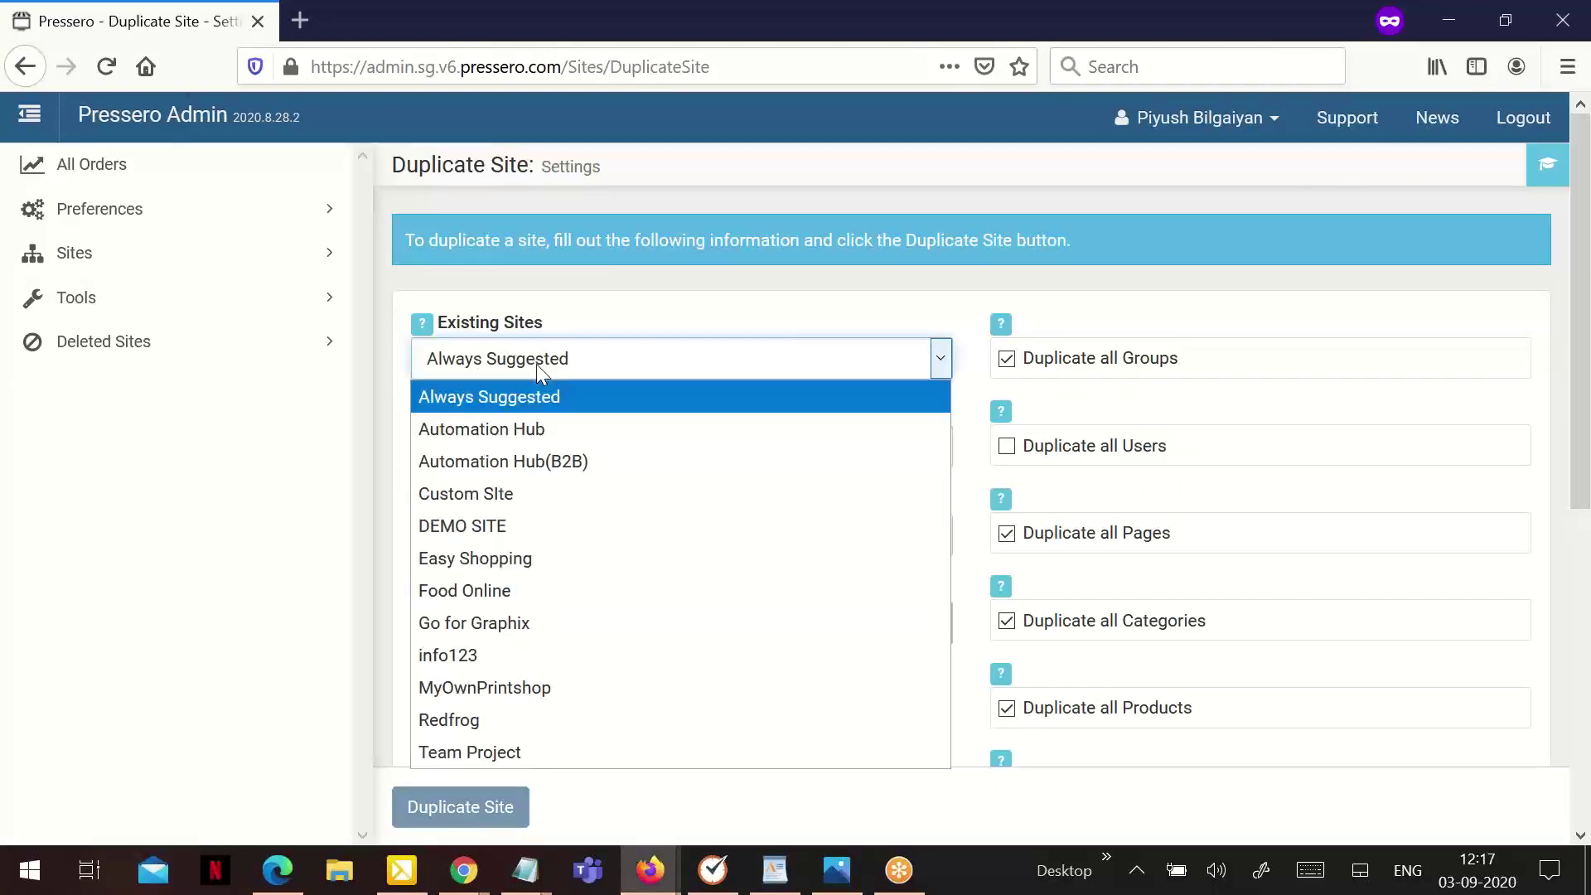
click(491, 522)
Name the copy DEMO SITE 2 at DEMOSITE2.admin.sg.v6.pressero.com, type Customer Specific Store (B2B)
click(510, 451)
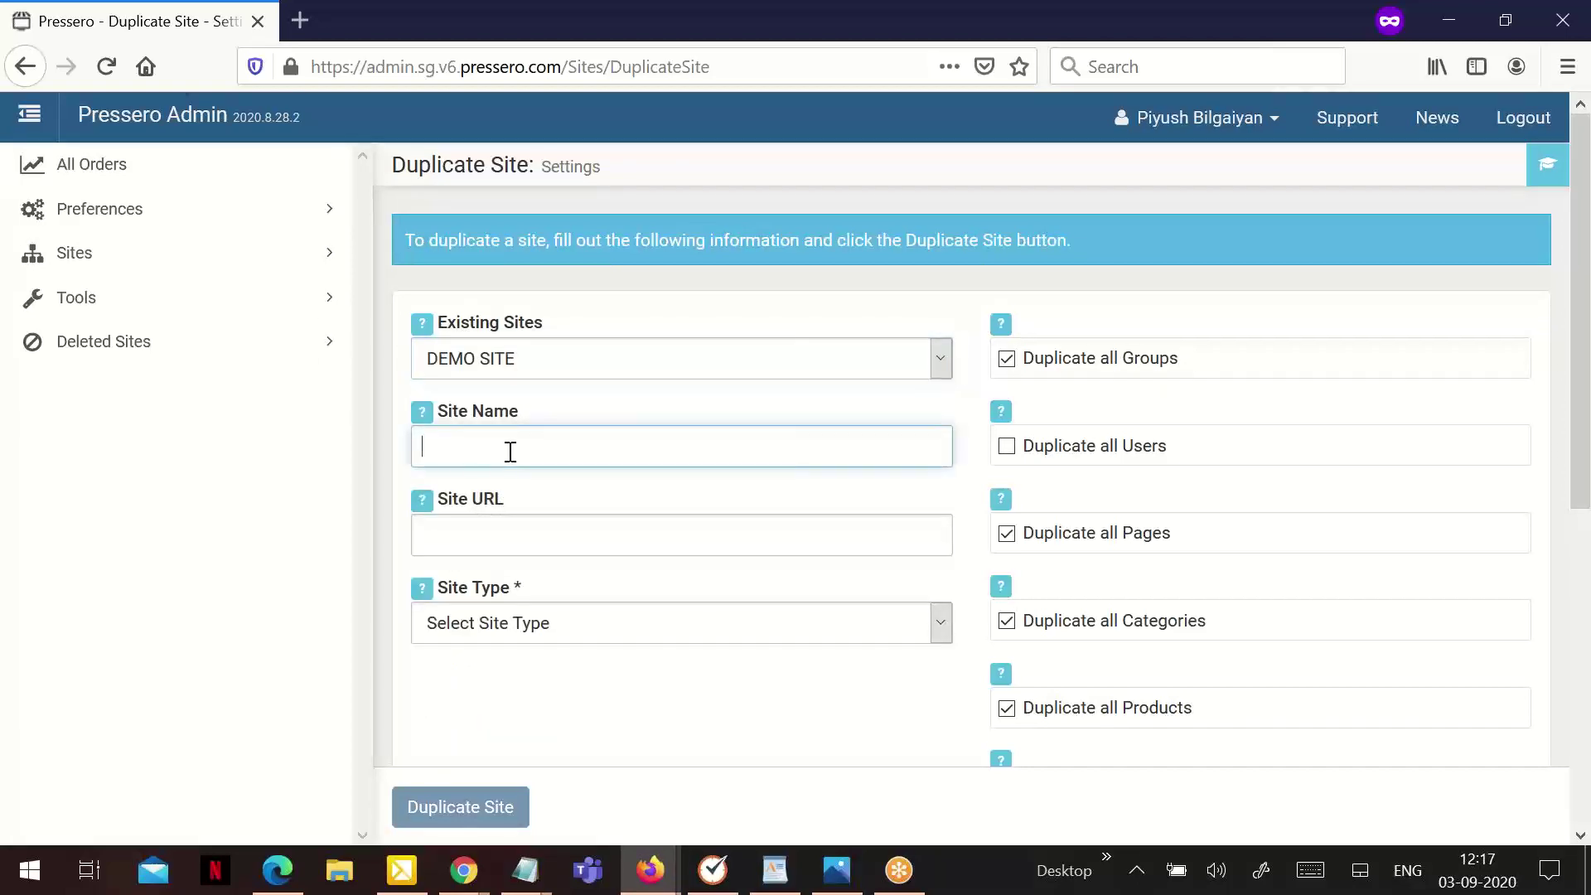
text(DEMO SITE 2)
click(472, 530)
text(D)
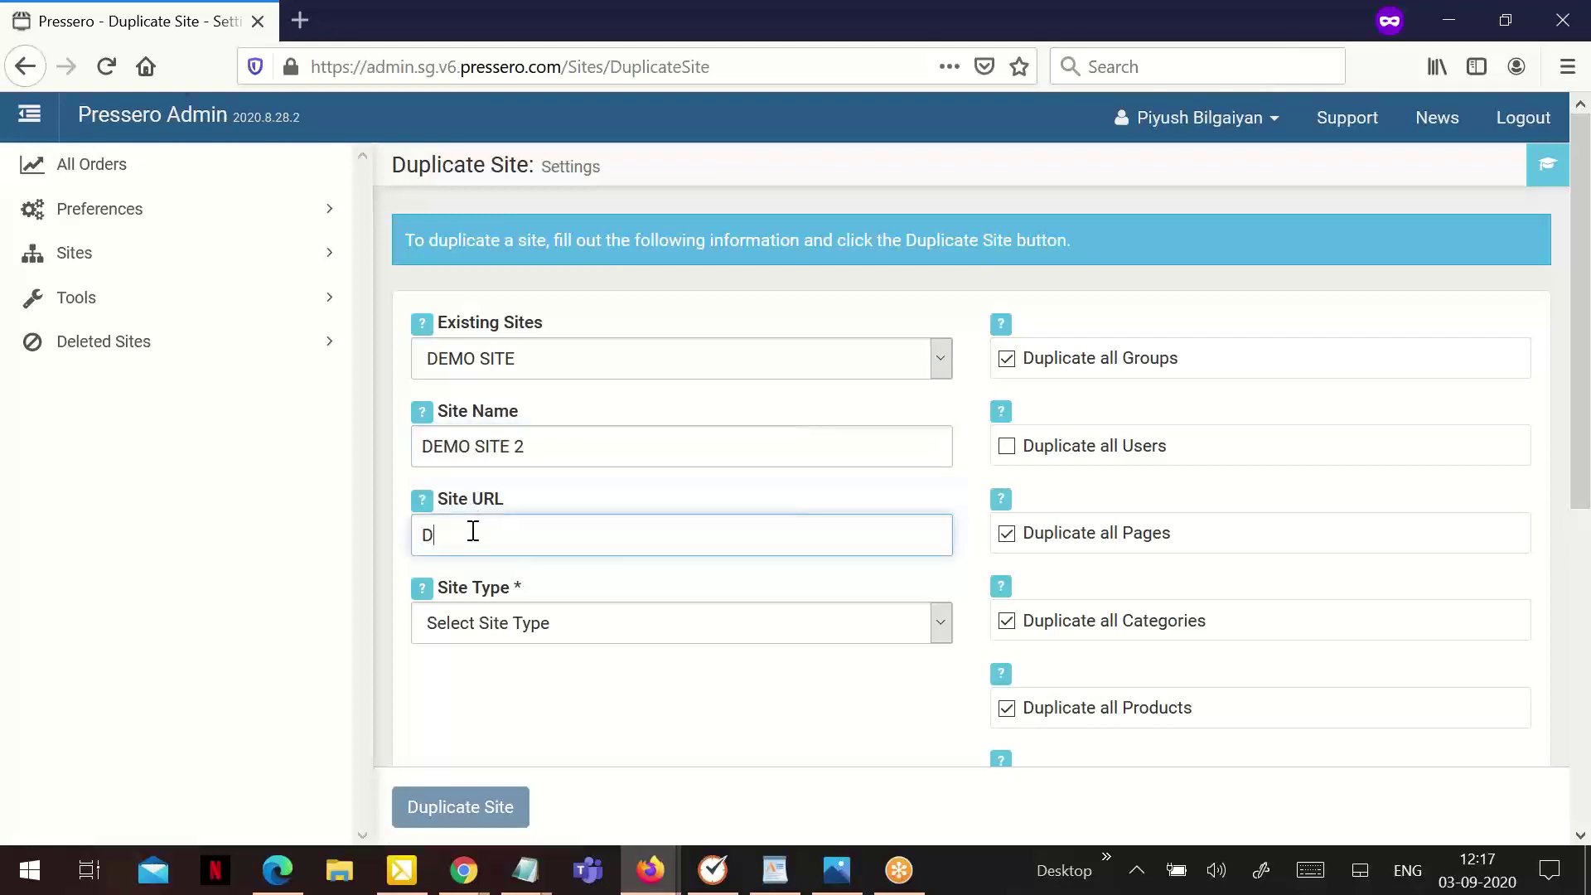
text(EMOSITE2.admin.sg.v6)
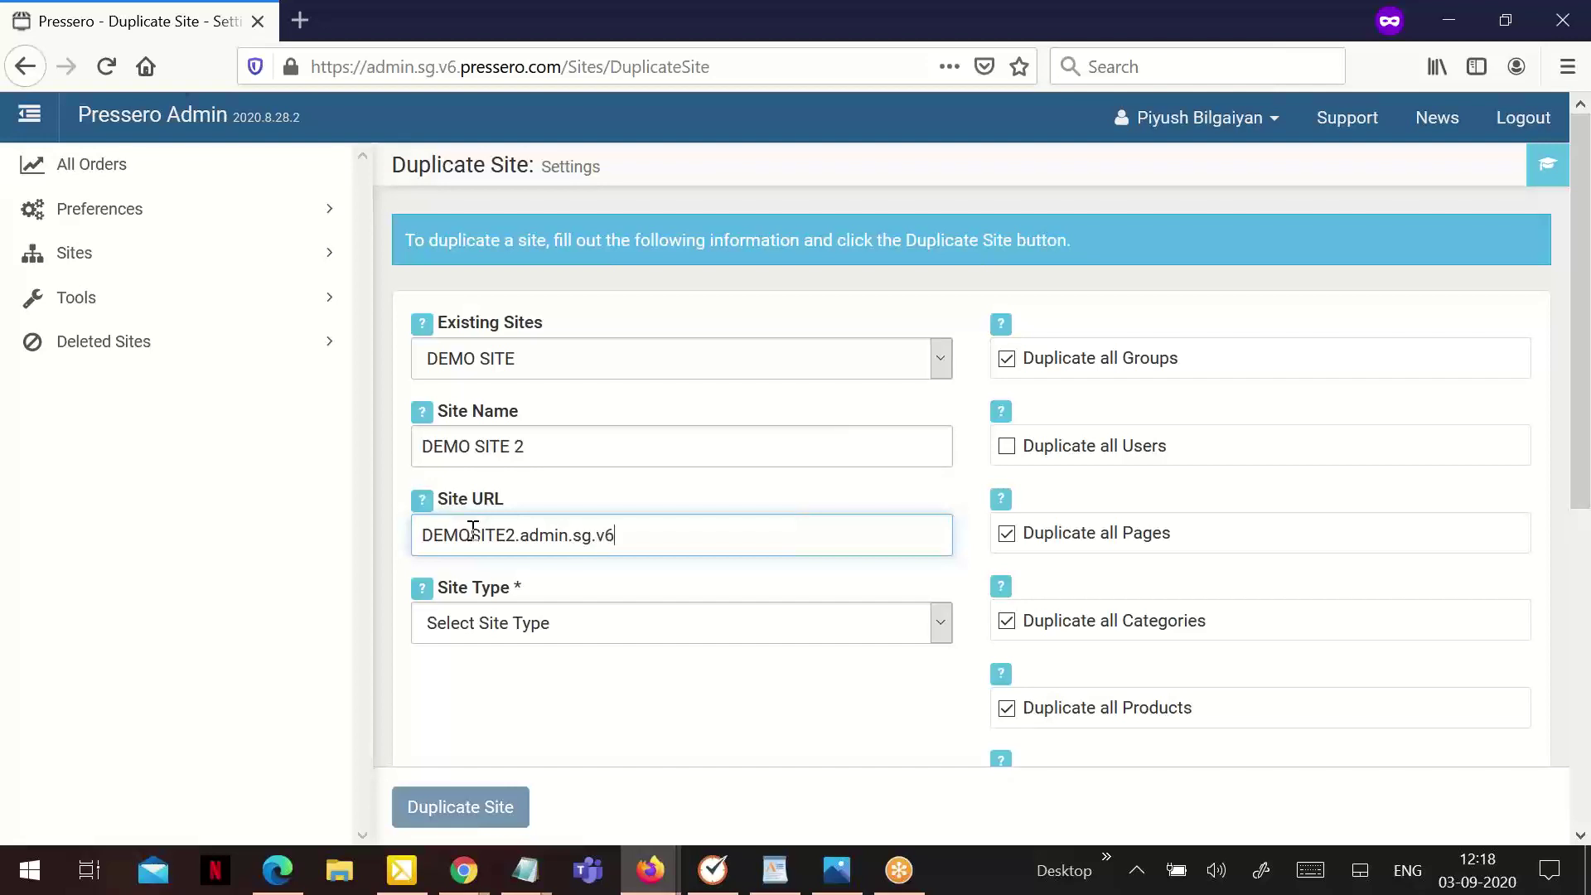
text(.pressero.com)
click(530, 622)
click(601, 729)
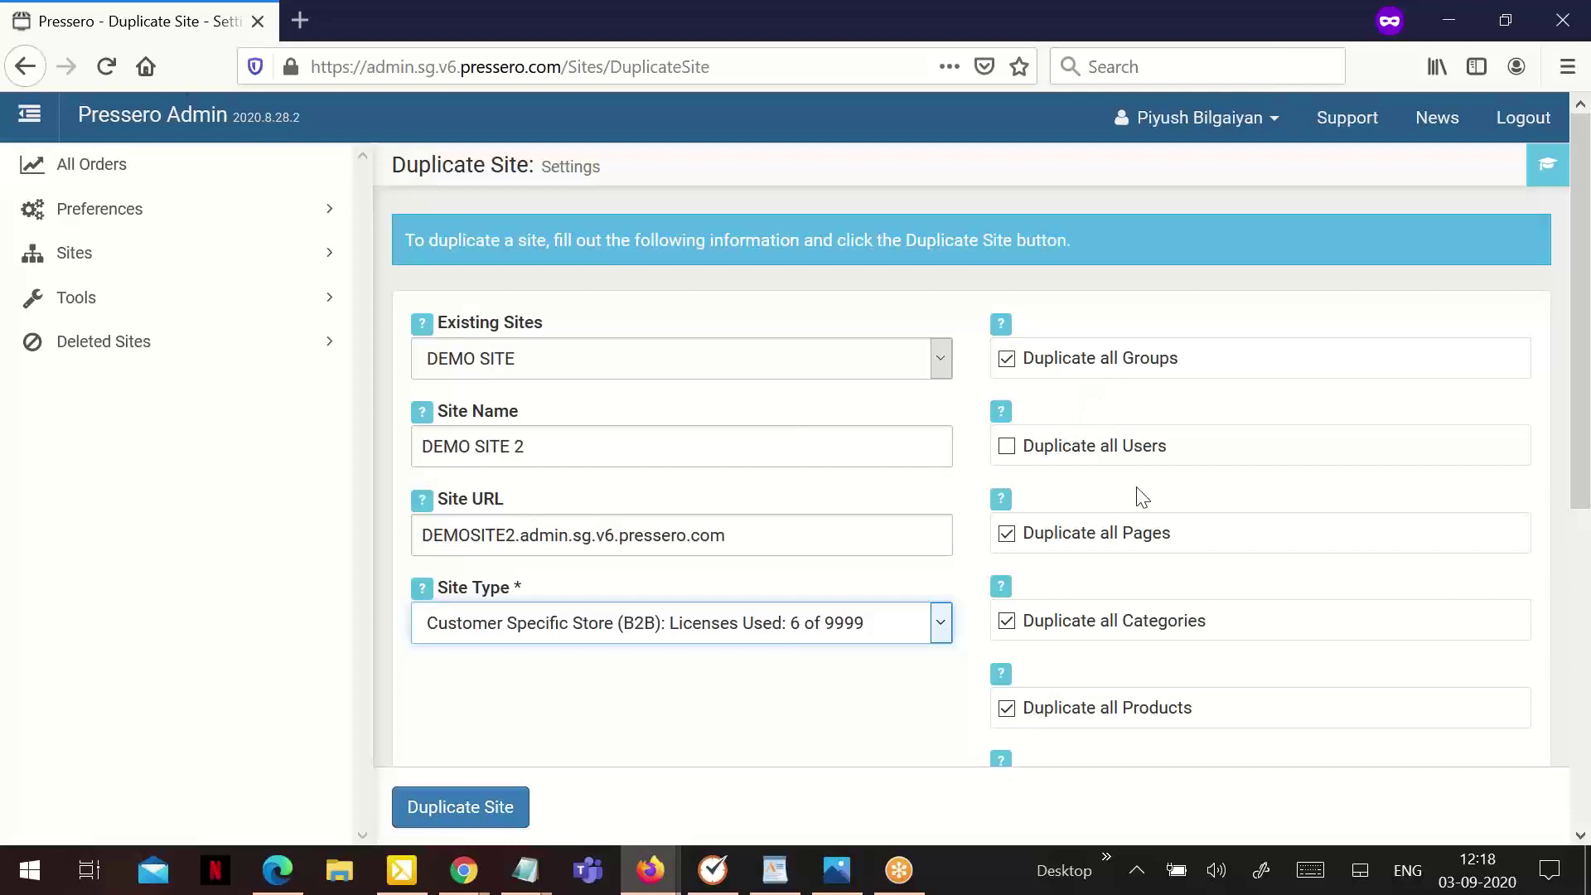
scroll(1161, 530, down, 3)
scroll(1180, 558, down, 3)
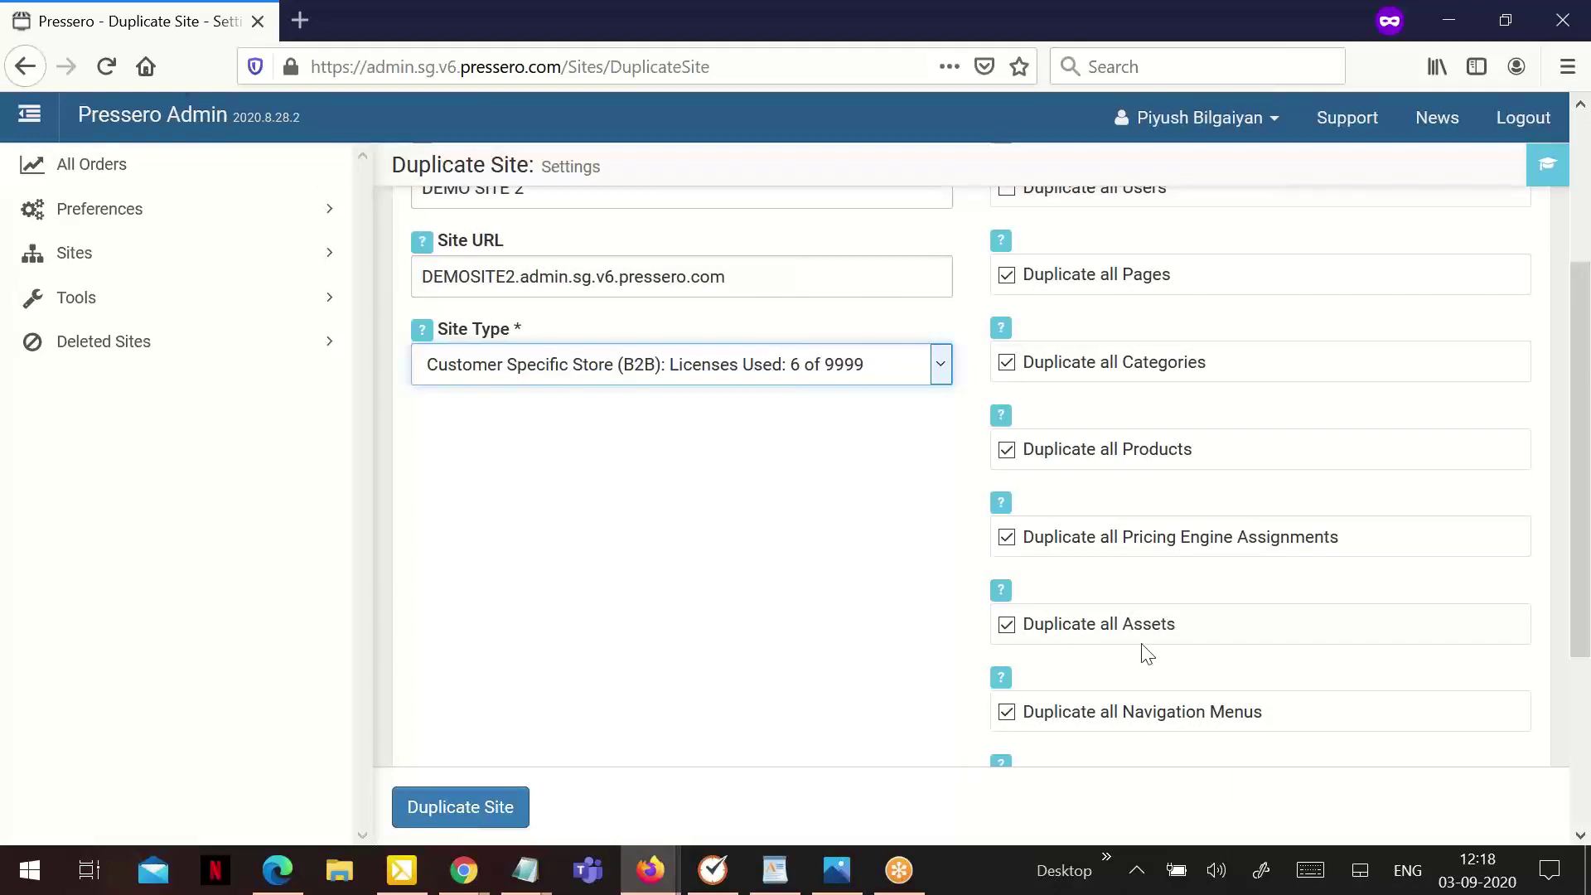
scroll(1168, 605, down, 3)
scroll(1190, 633, down, 3)
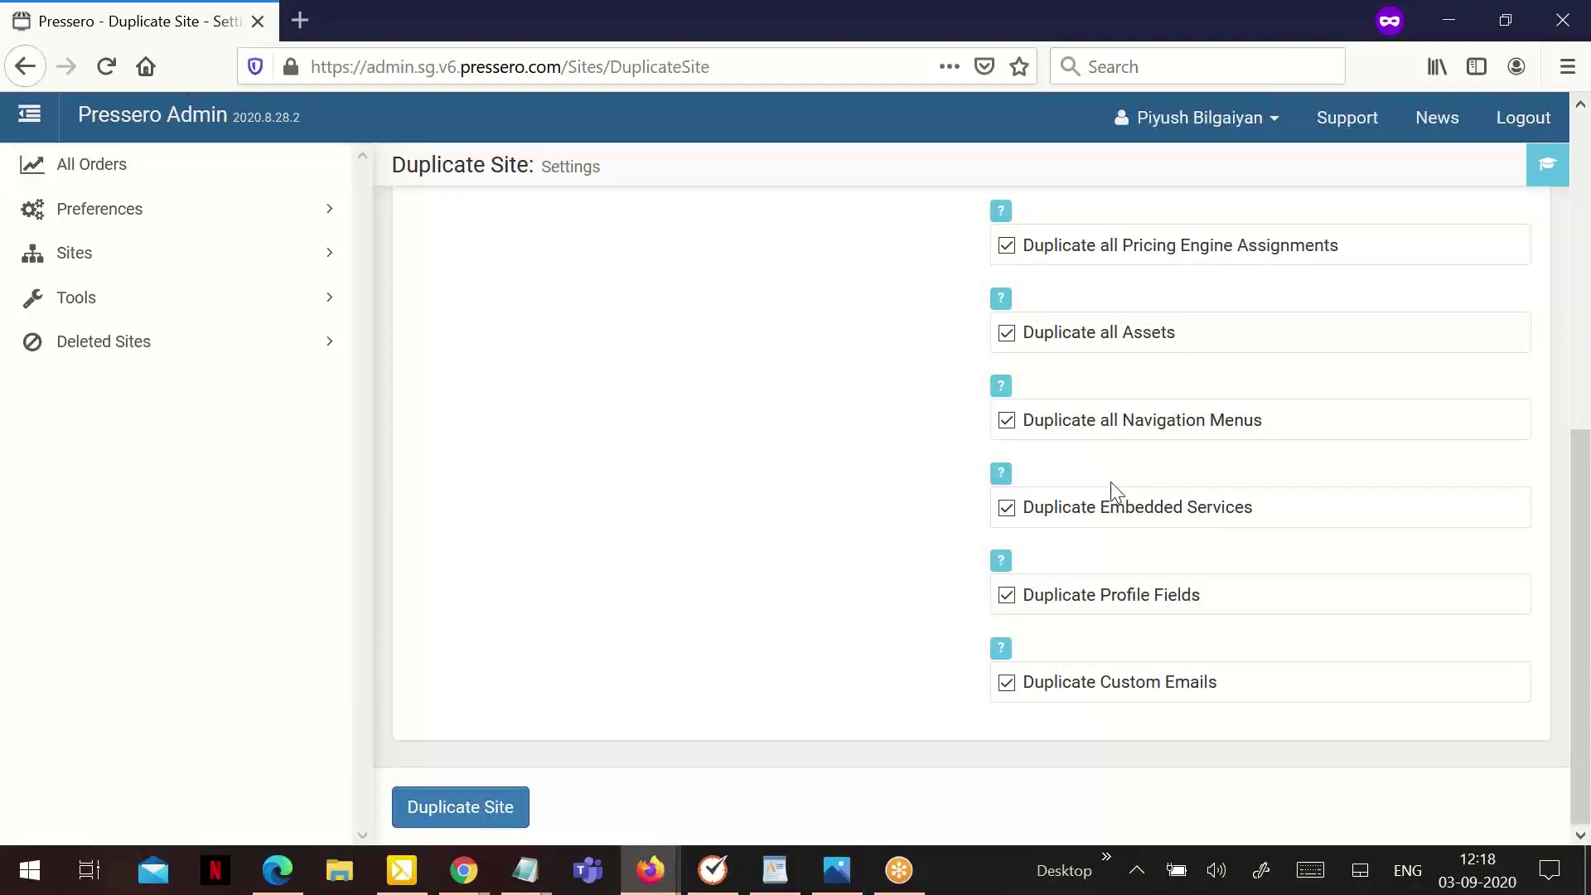
scroll(1114, 491, up, 2)
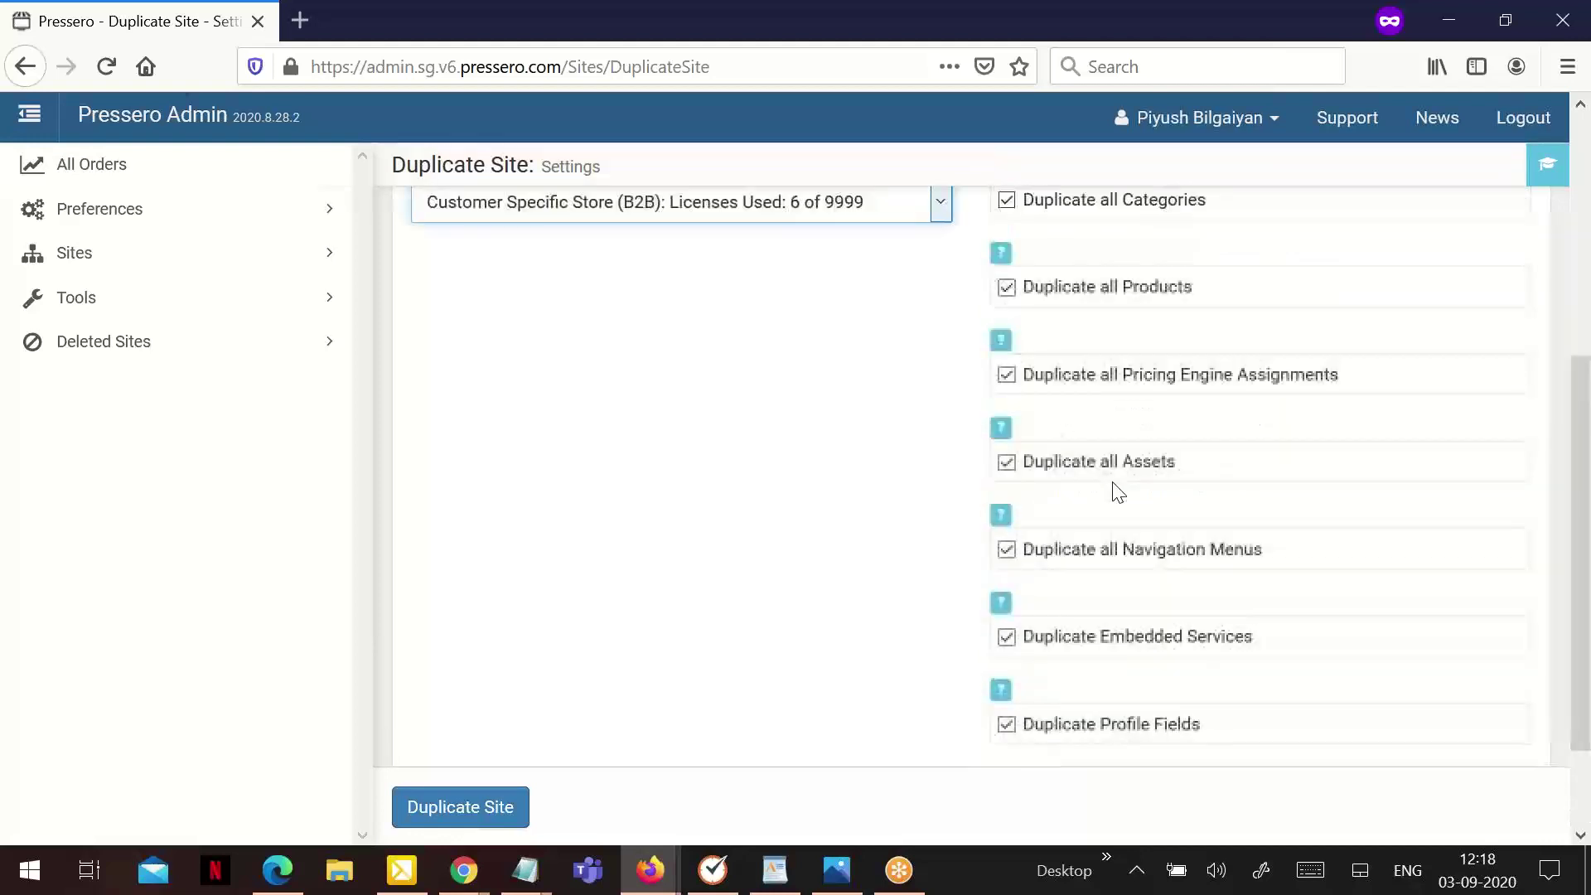
scroll(1123, 508, down, 1)
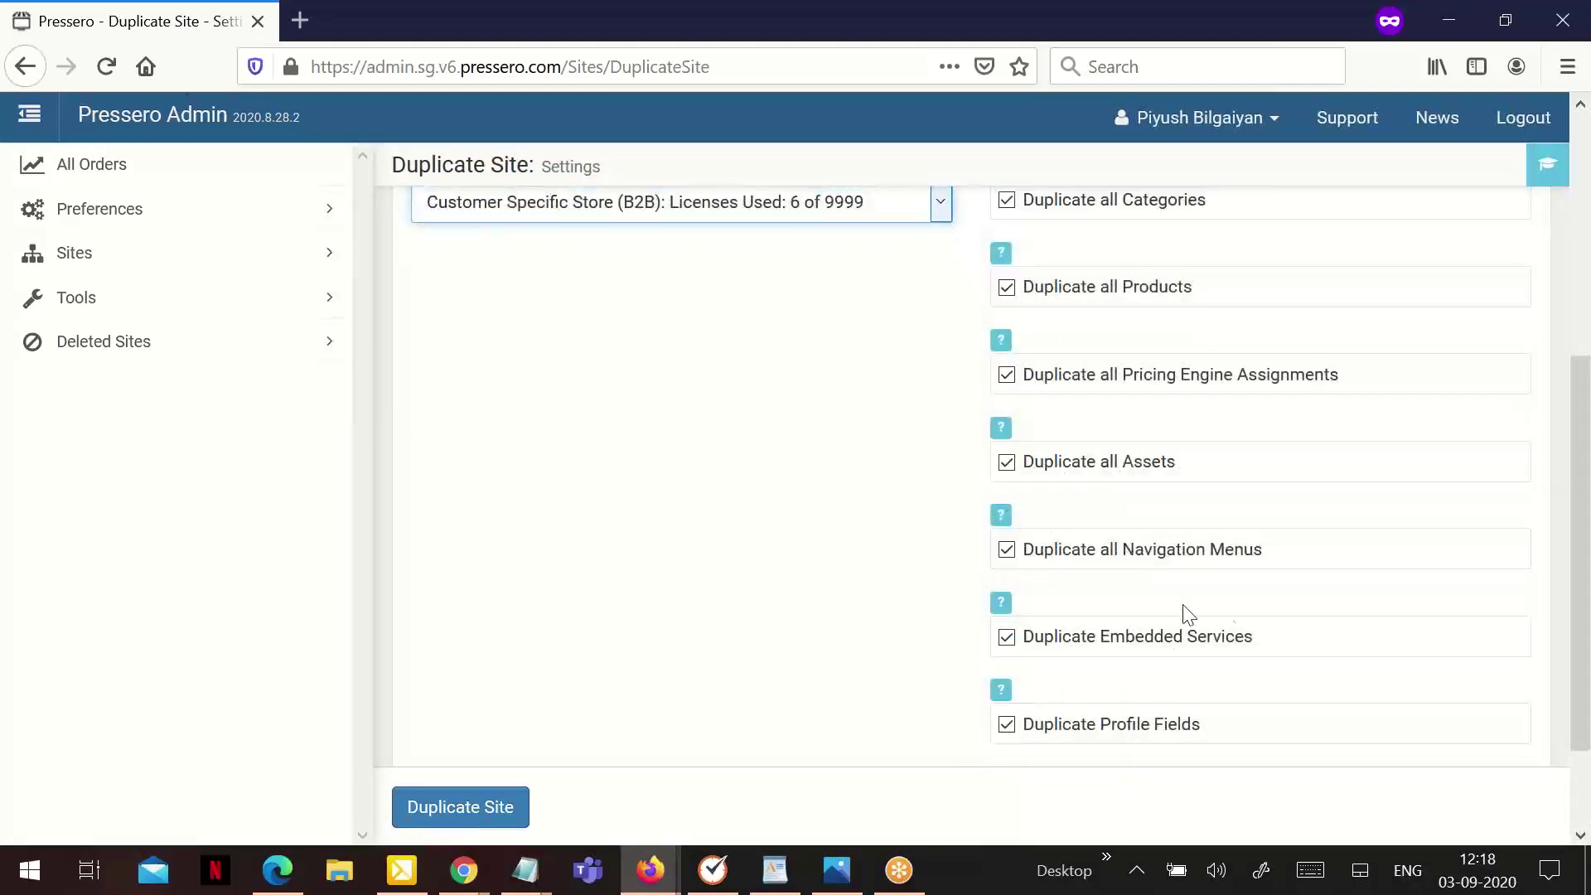
scroll(713, 455, up, 5)
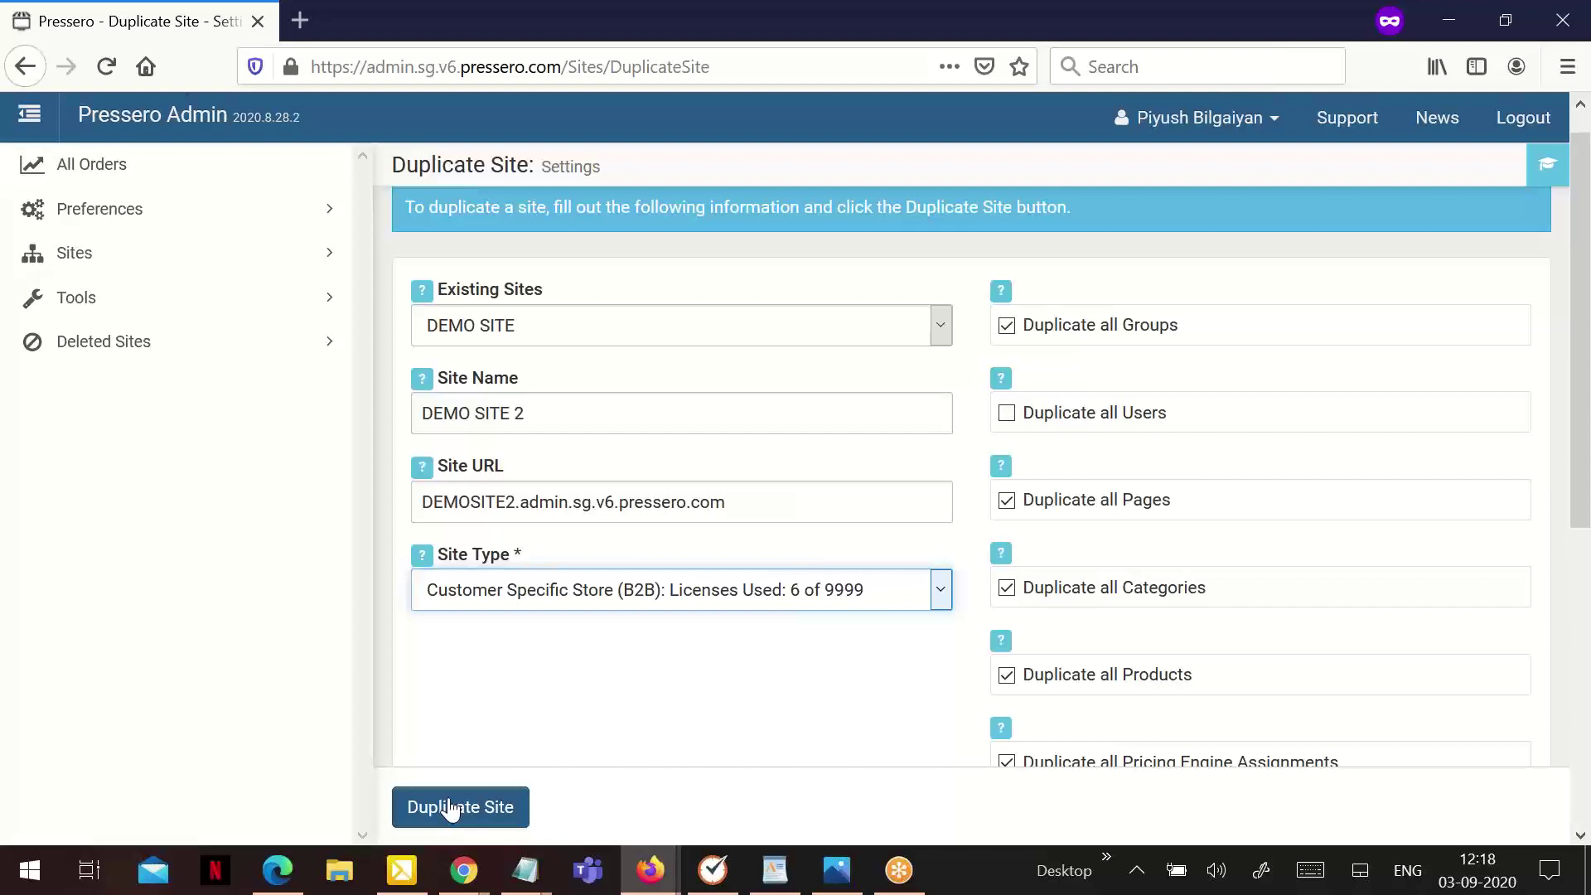
Delete DEMO SITE from its Settings page and confirm the deletion
click(153, 261)
scroll(191, 614, down, 3)
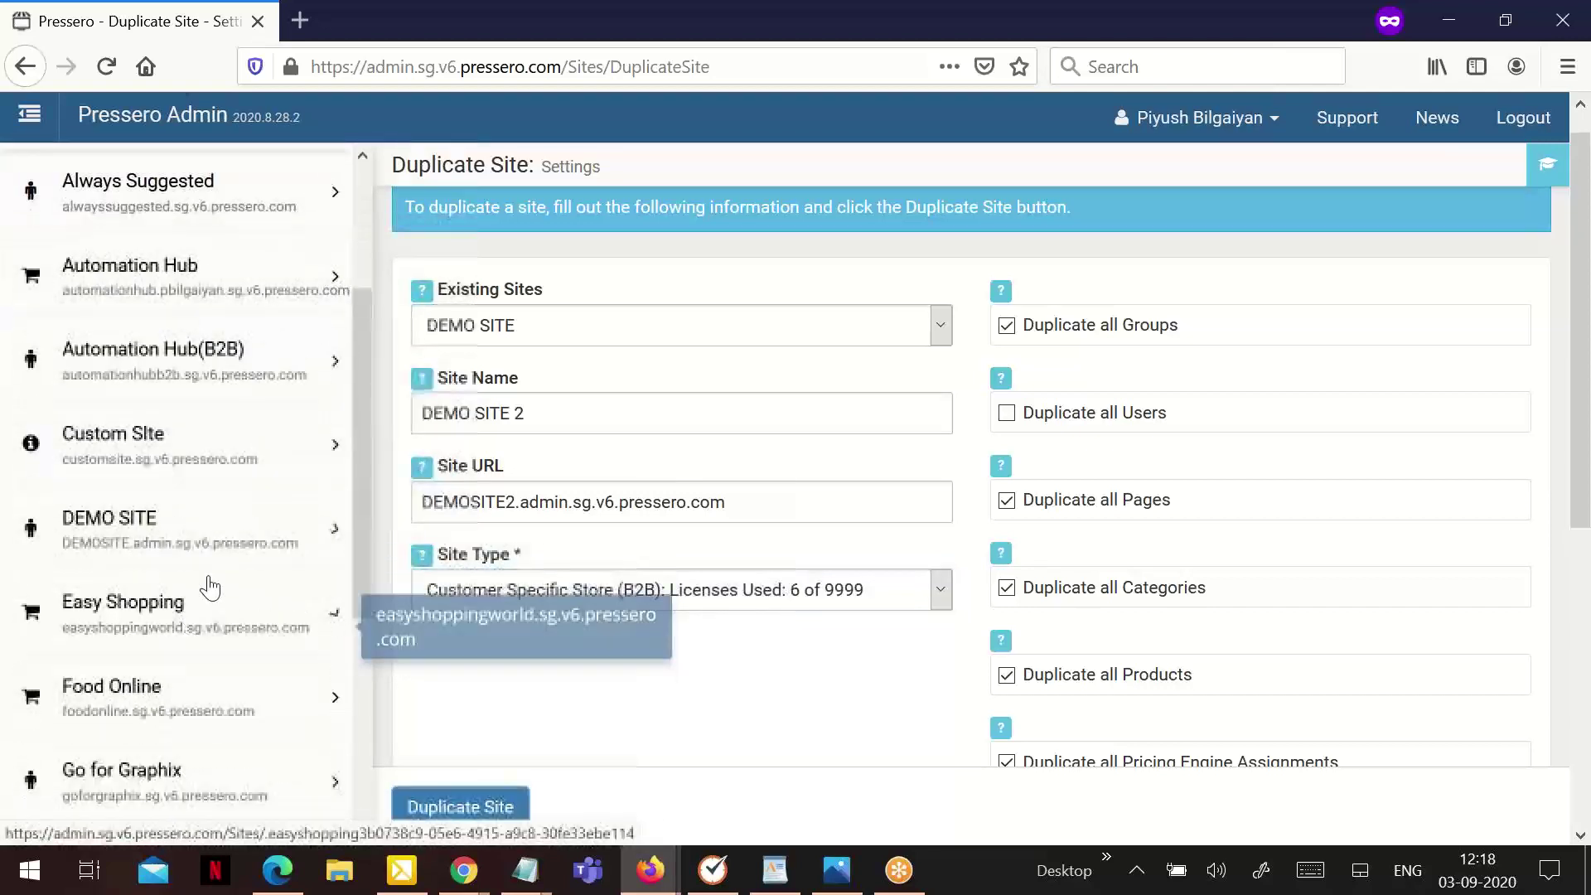
click(97, 547)
click(138, 680)
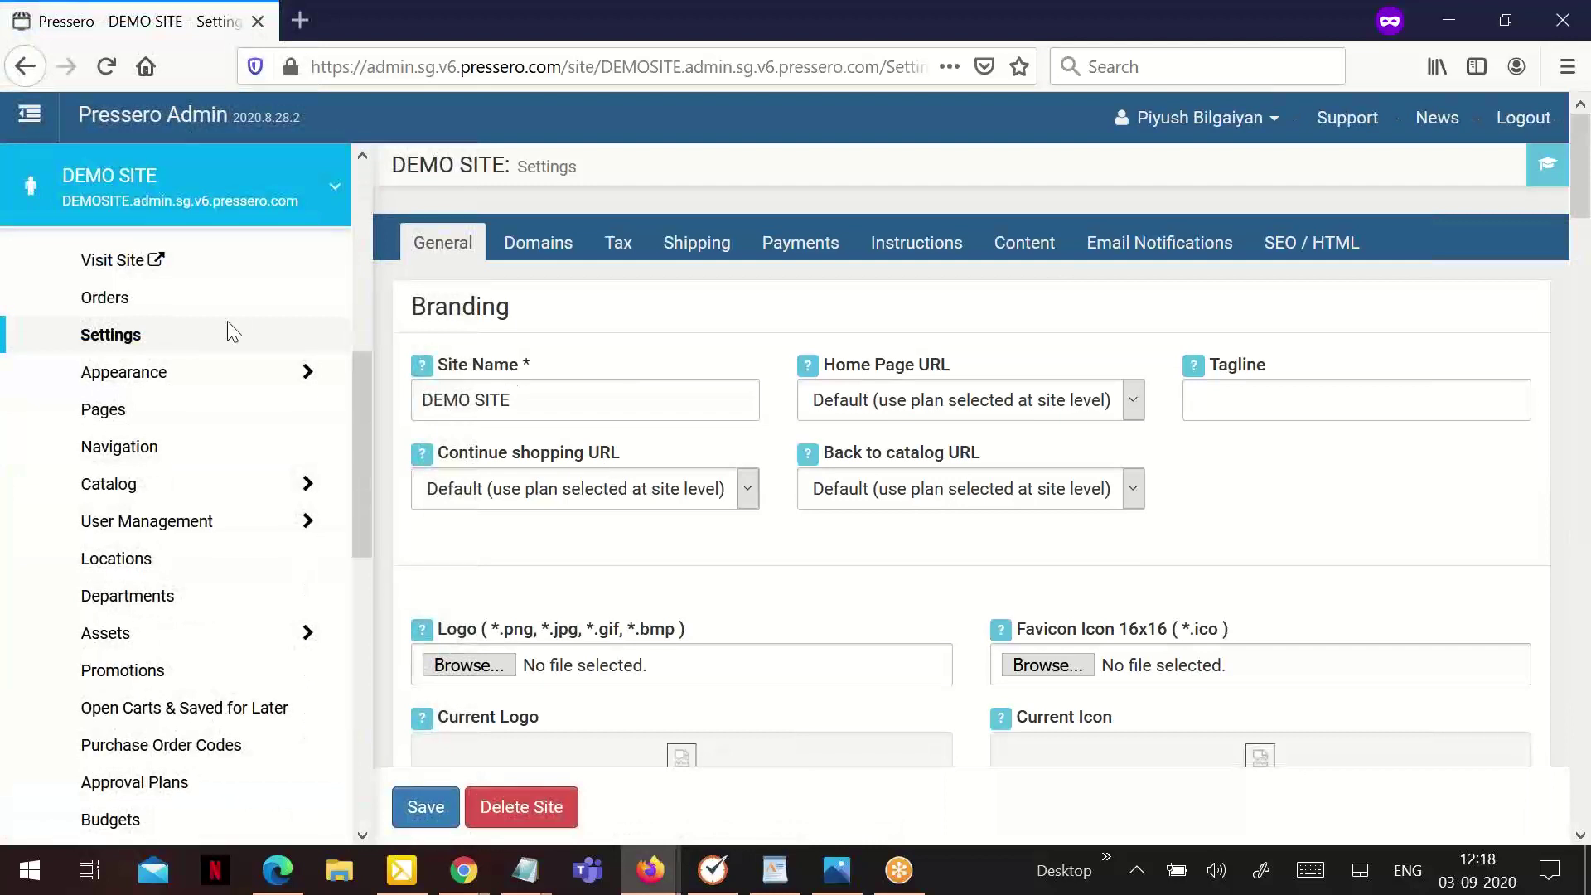
click(545, 818)
click(897, 431)
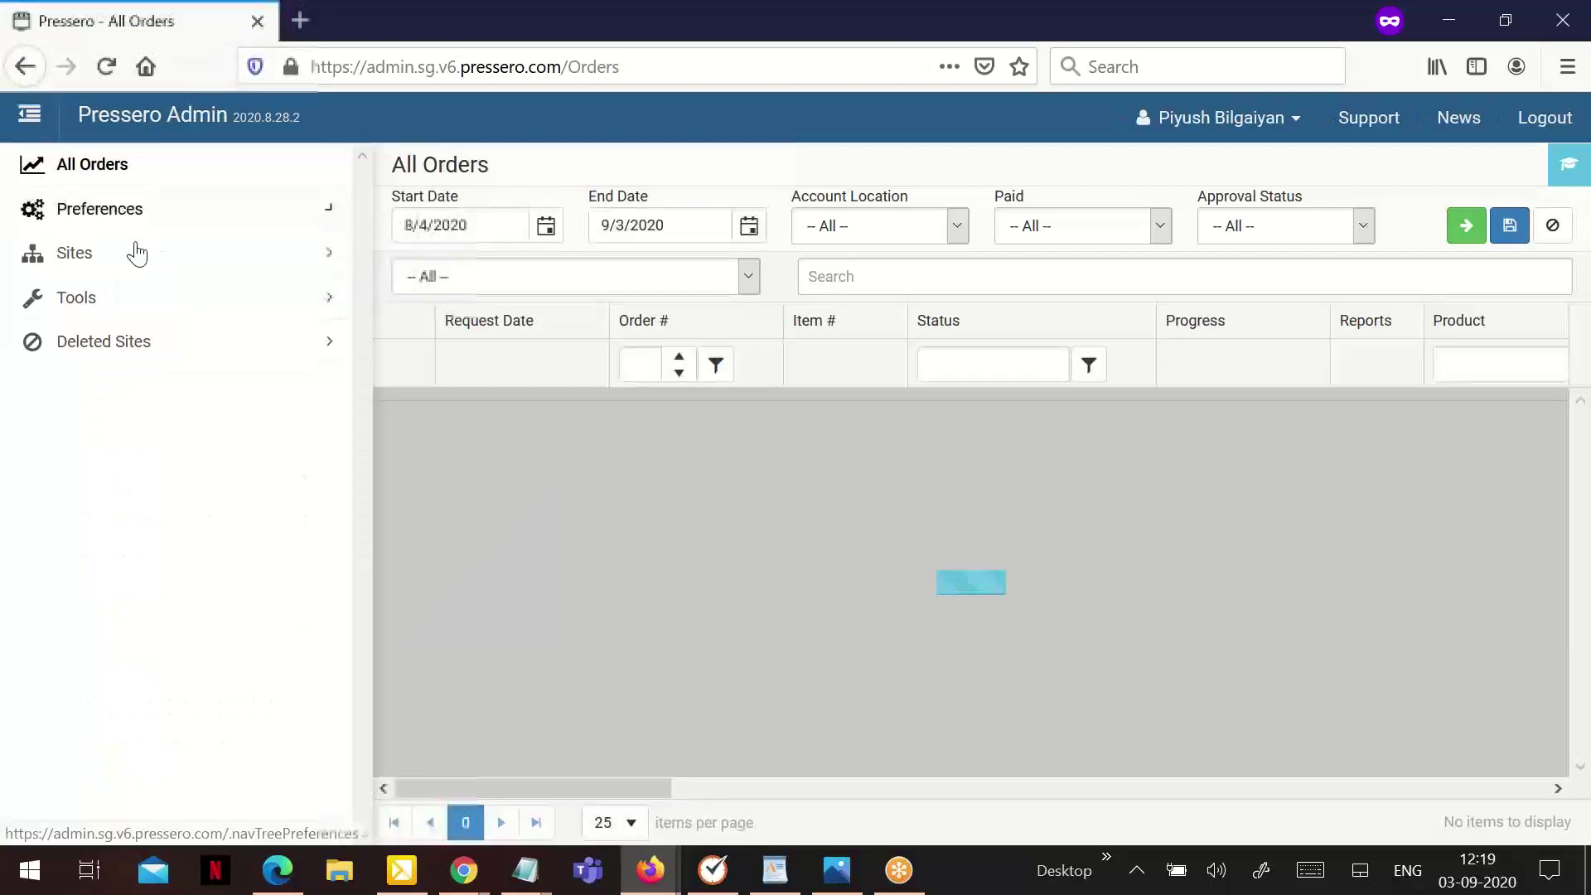
Expand Sites and then Deleted Sites in the sidebar to find DEMO SITE listed
click(136, 254)
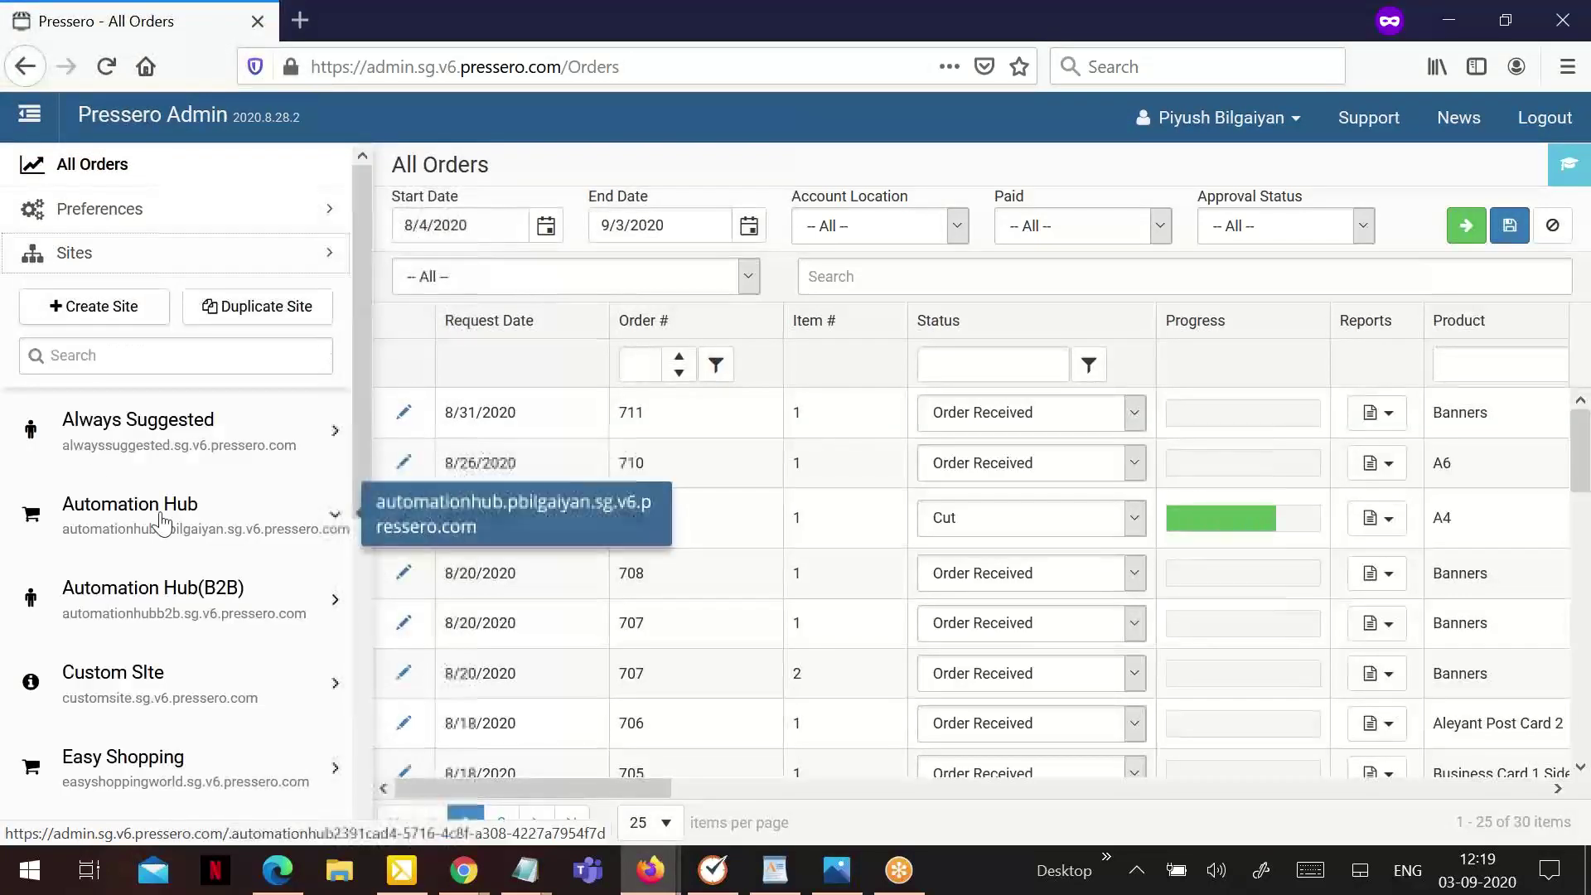
scroll(183, 348, down, 3)
scroll(176, 364, down, 4)
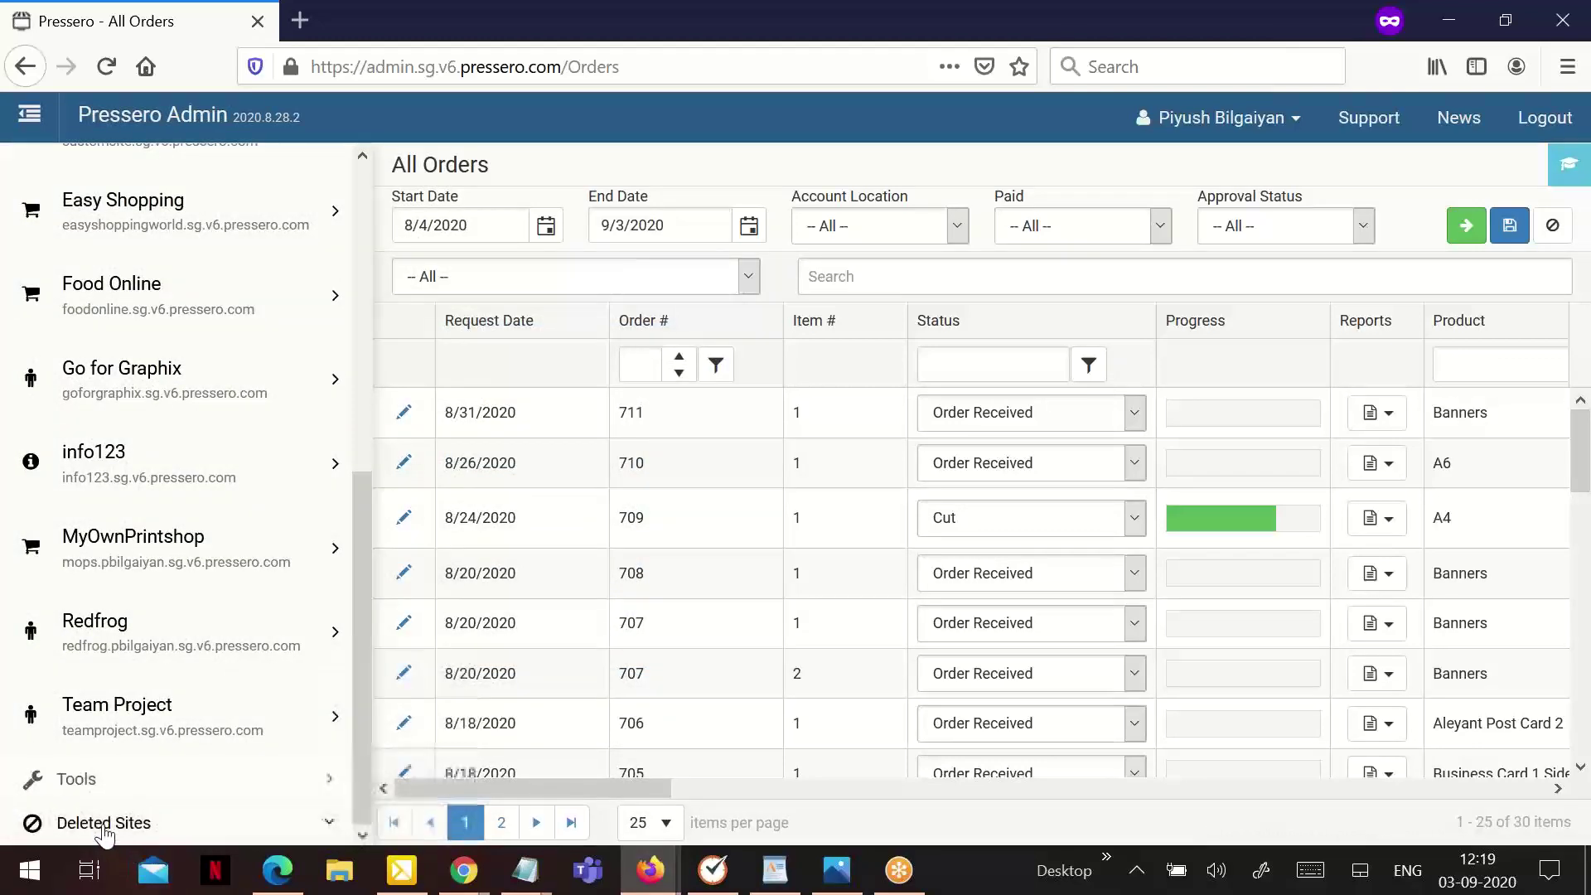
click(91, 814)
scroll(157, 637, down, 5)
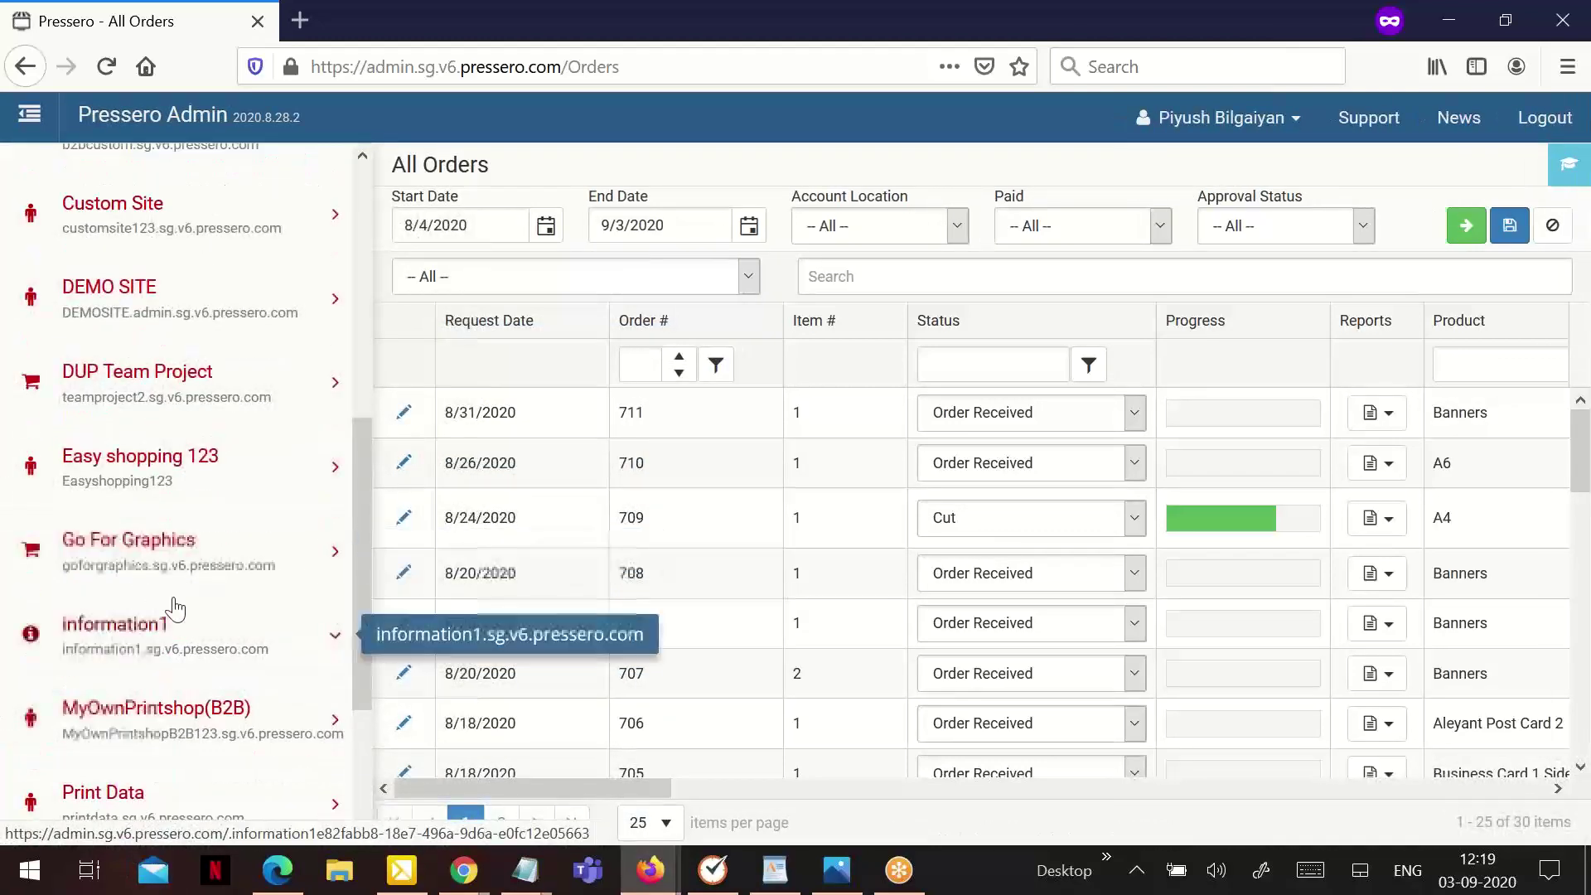